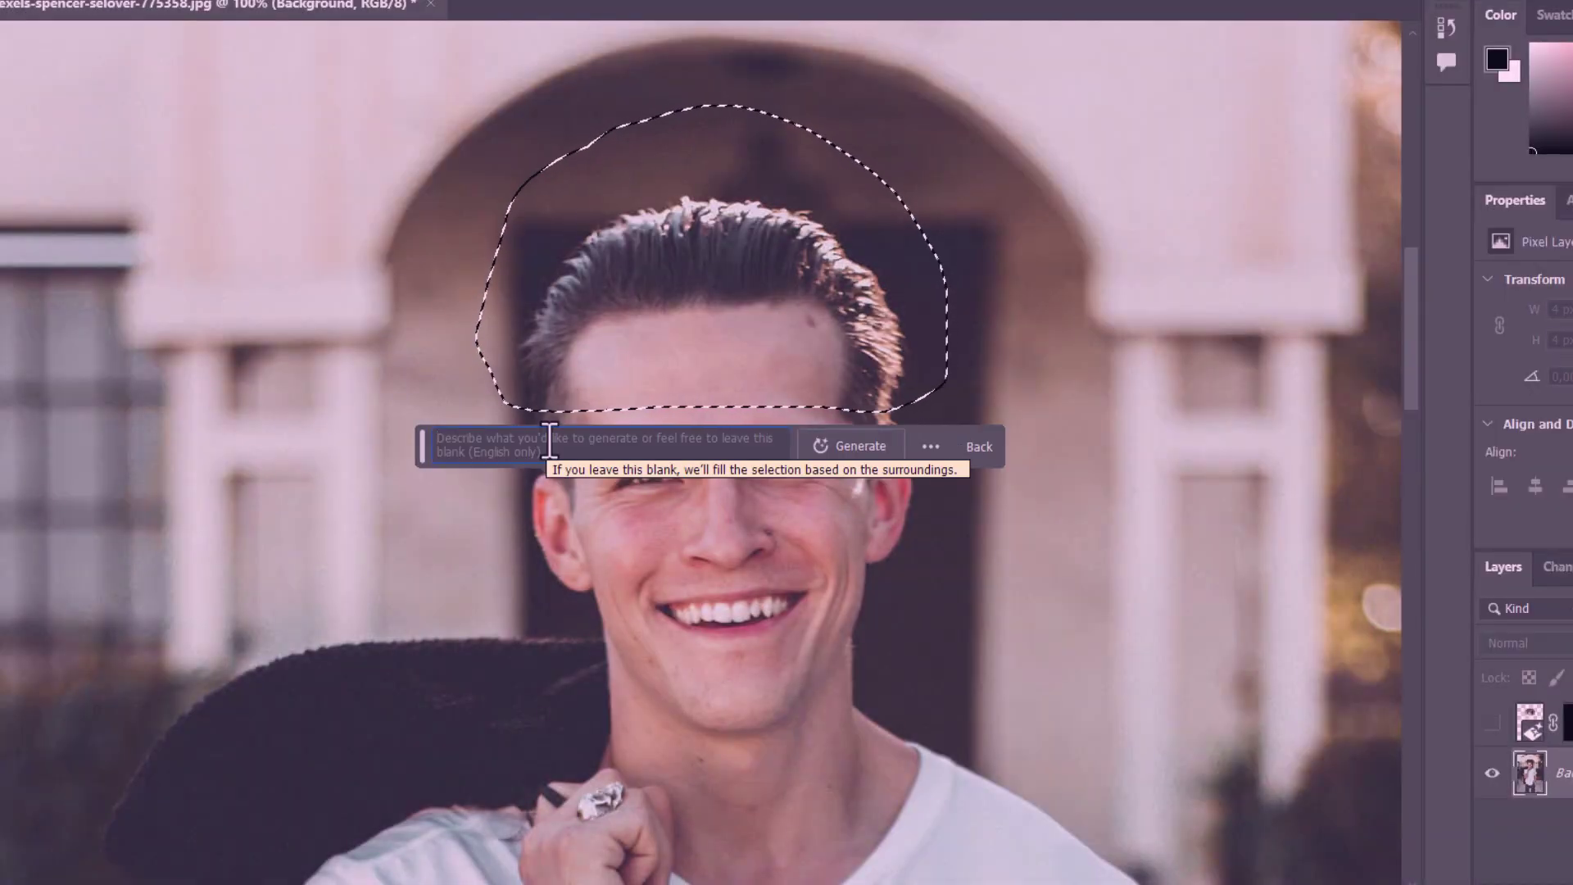
text(baseball hat)
- Generate a baseball cap over the man's hair and switch to the brown-cap variation
click(889, 454)
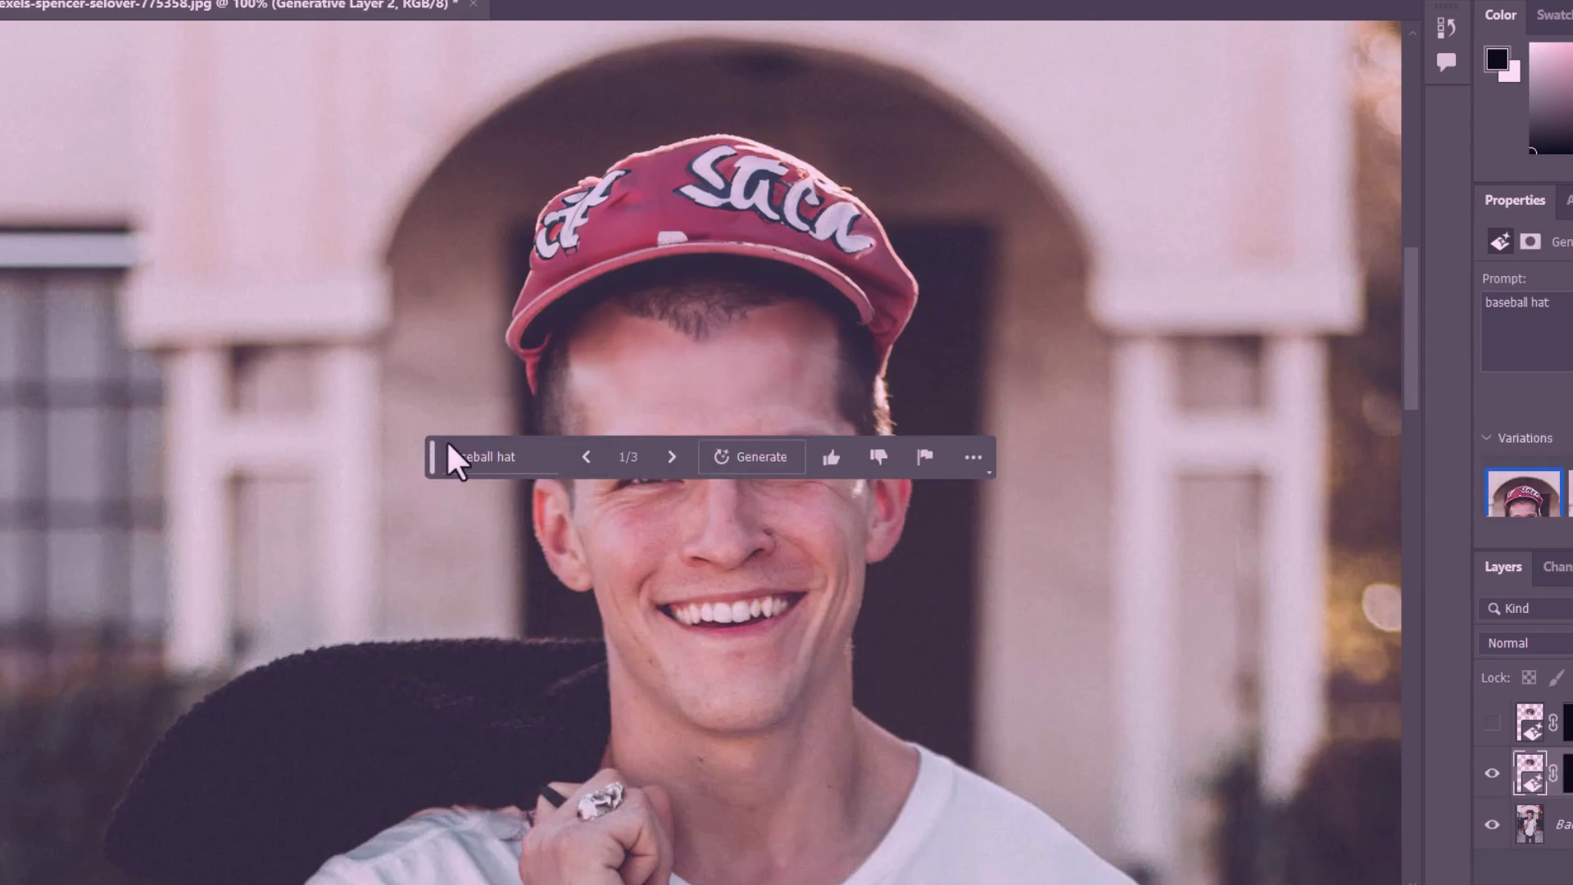
click(1029, 67)
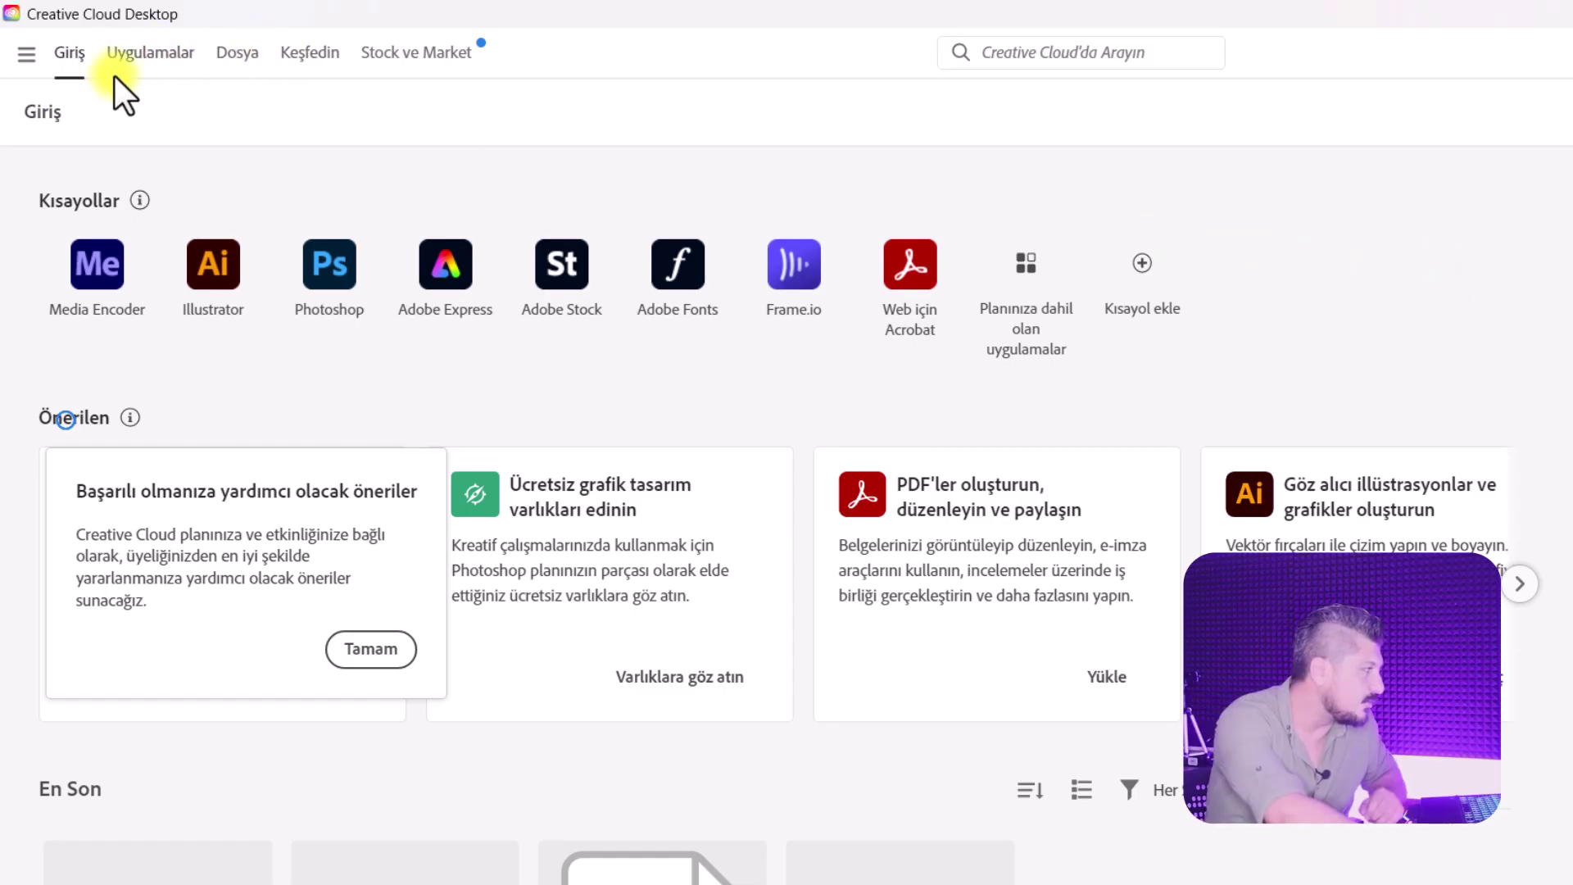
- Install Photoshop (Beta) from Creative Cloud's Beta apps list under Updates
click(139, 66)
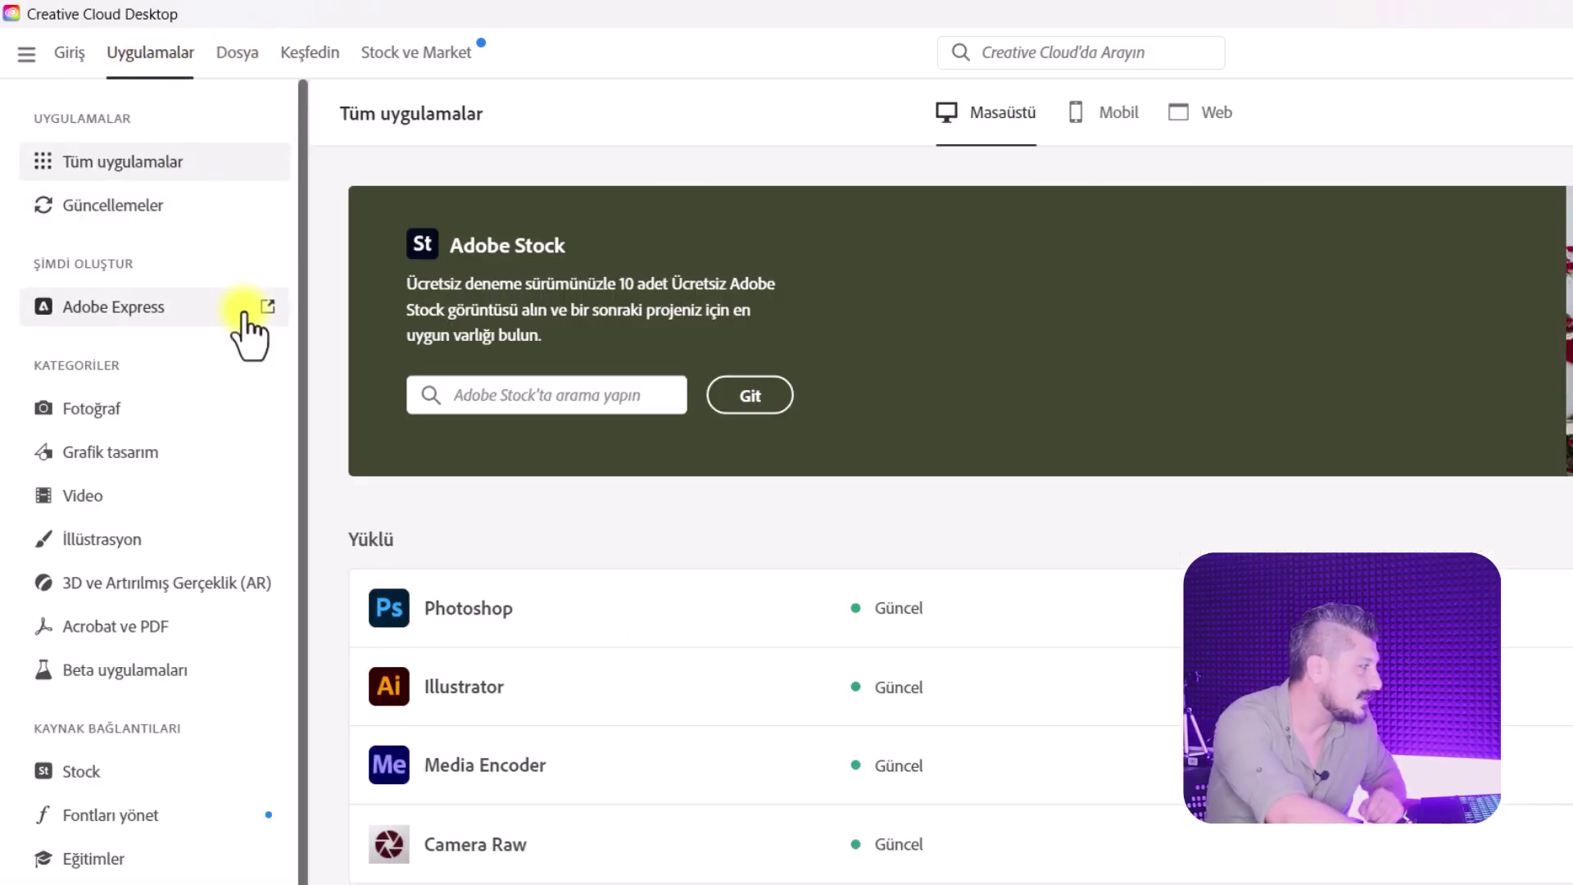
click(147, 203)
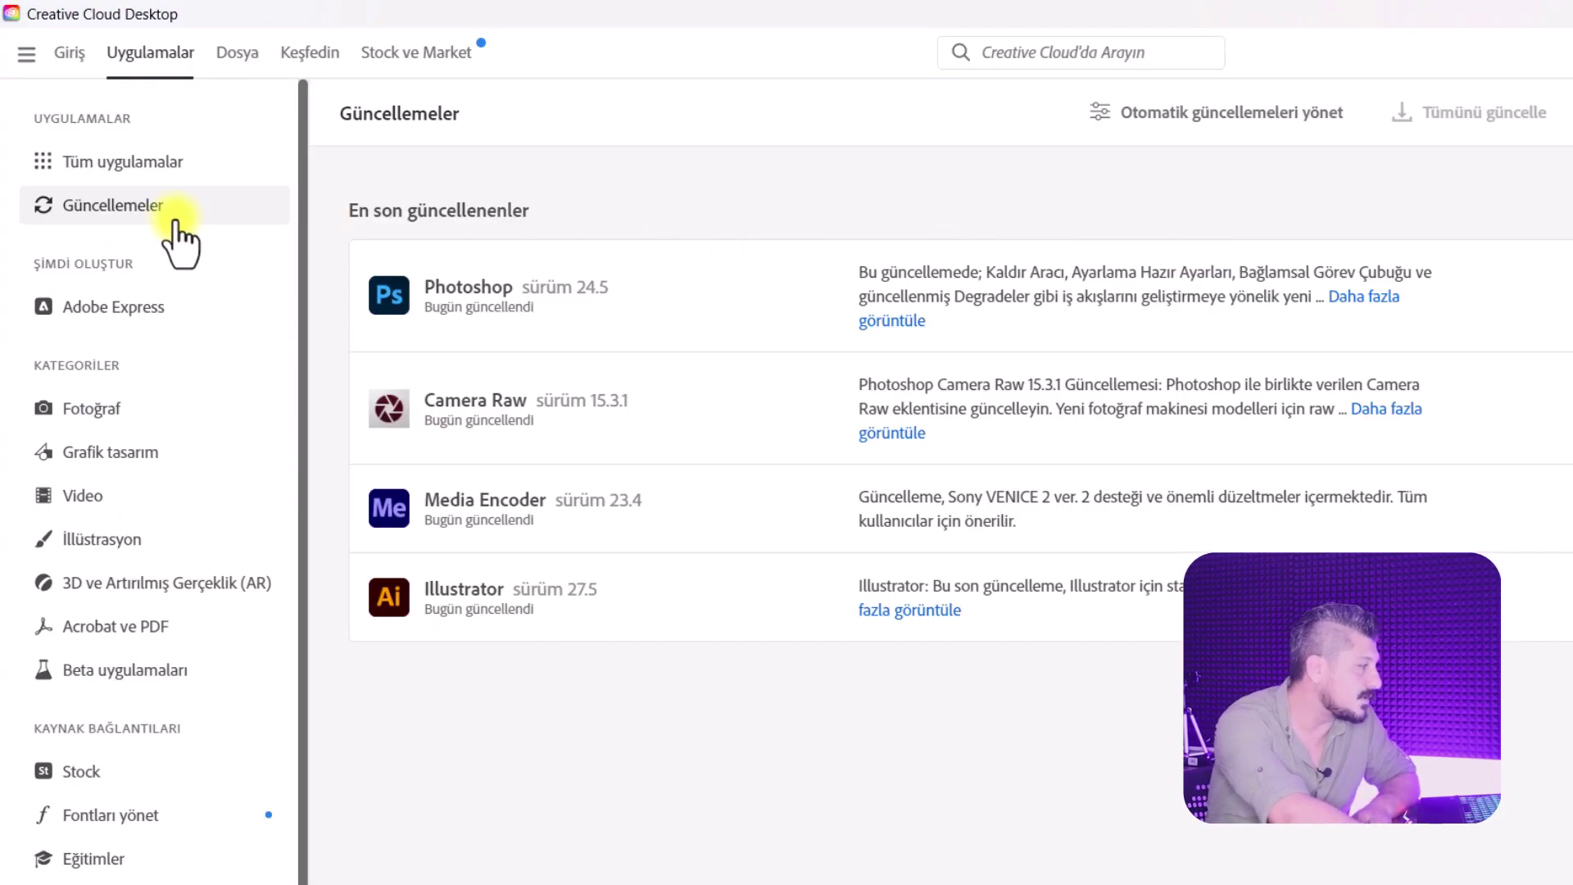
click(129, 672)
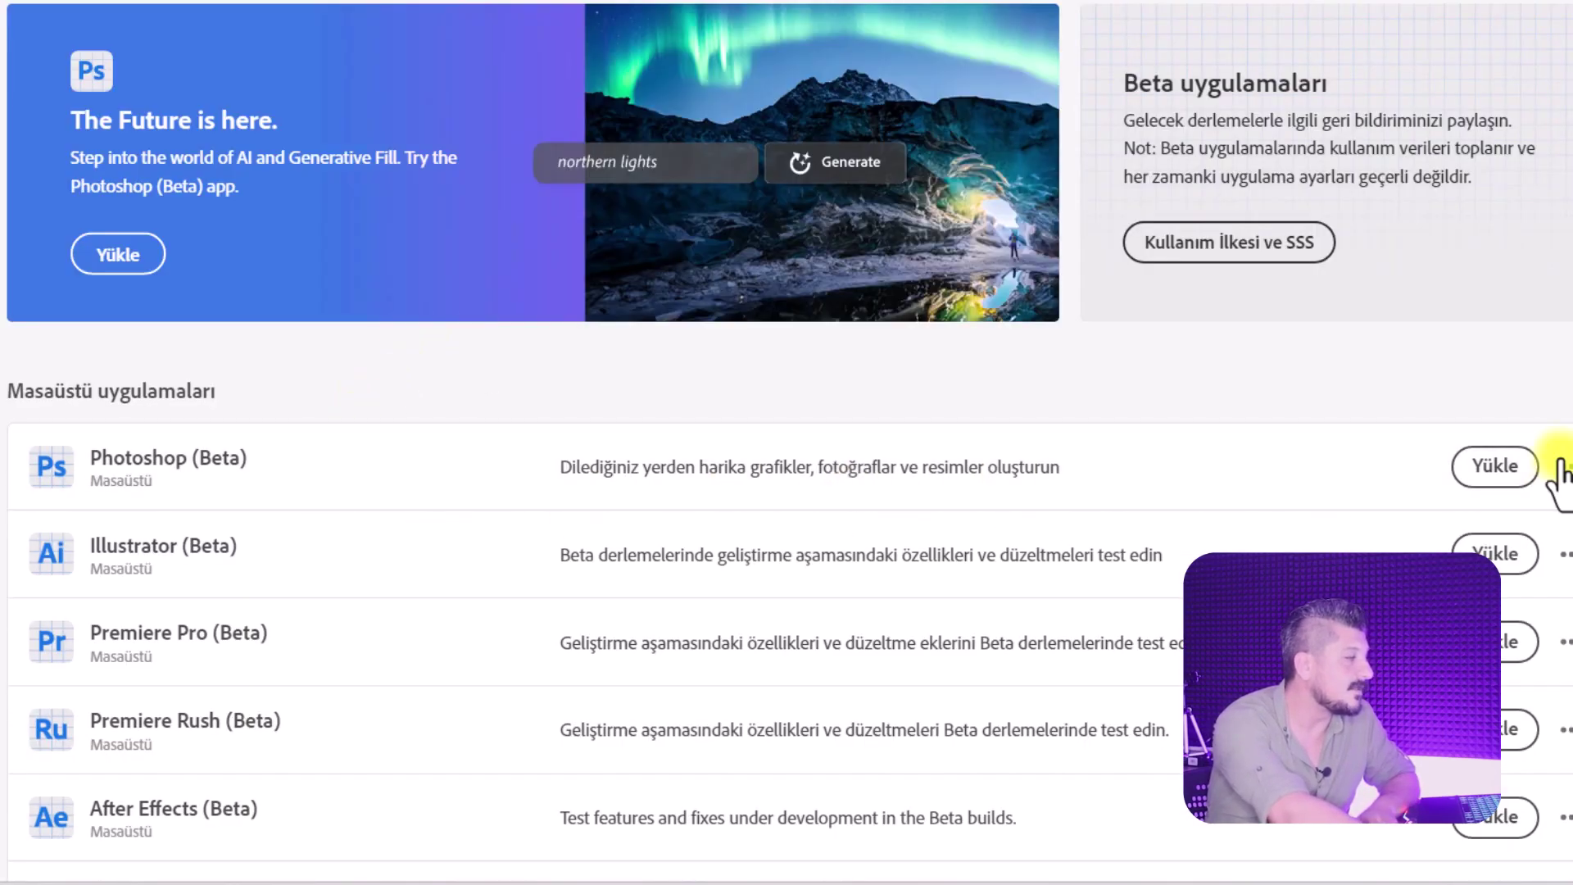
click(1494, 467)
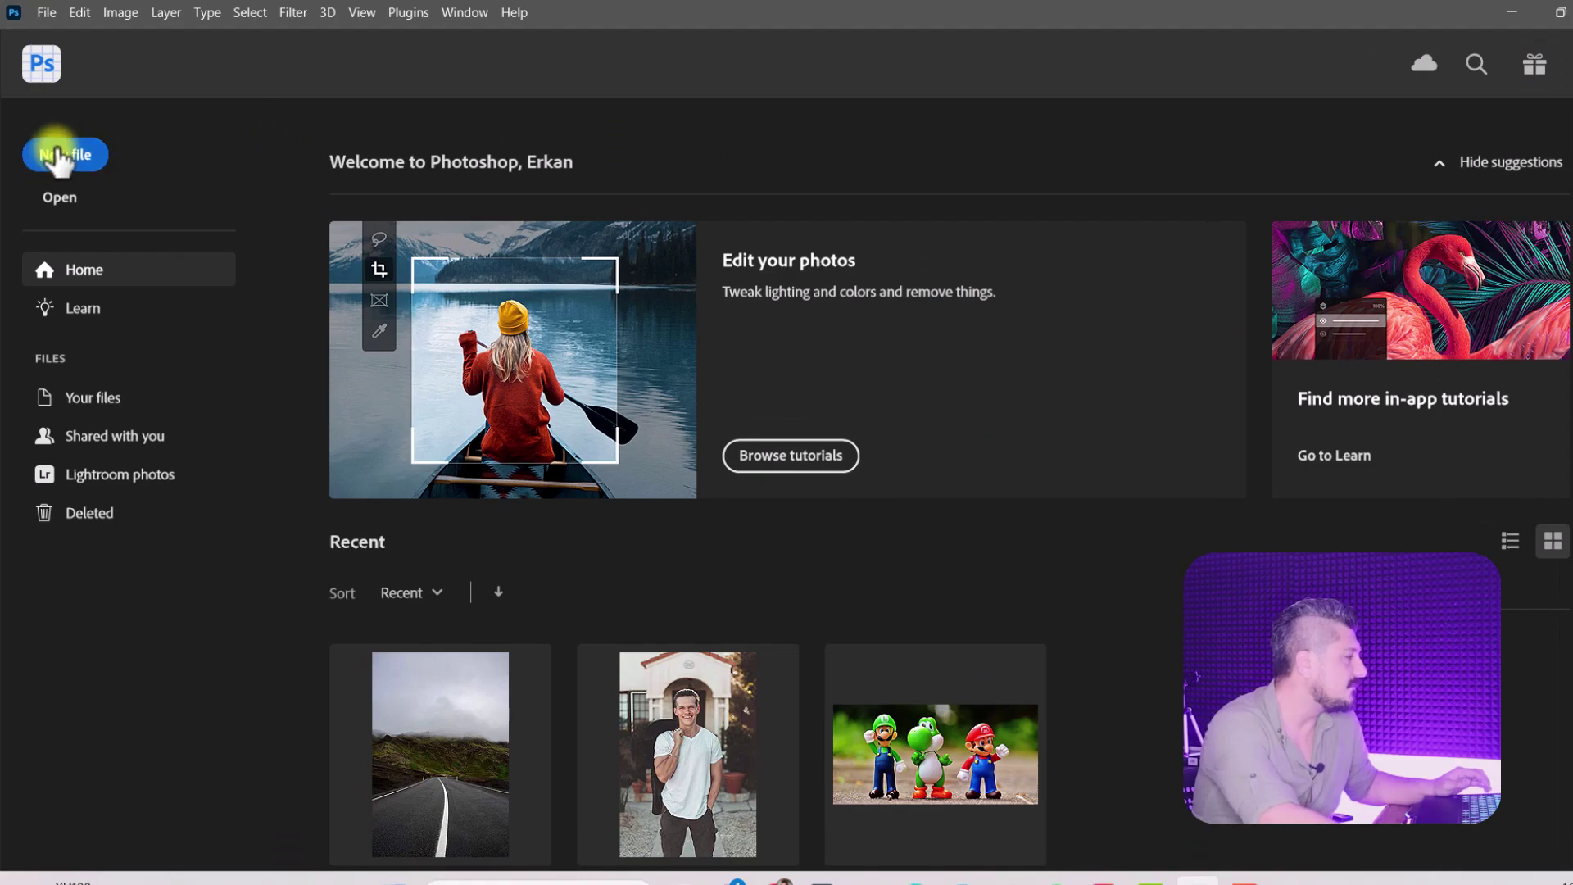
- Create a new blank 1890 × 1417 px, 72 ppi document and activate the Rectangular Marquee tool
click(58, 154)
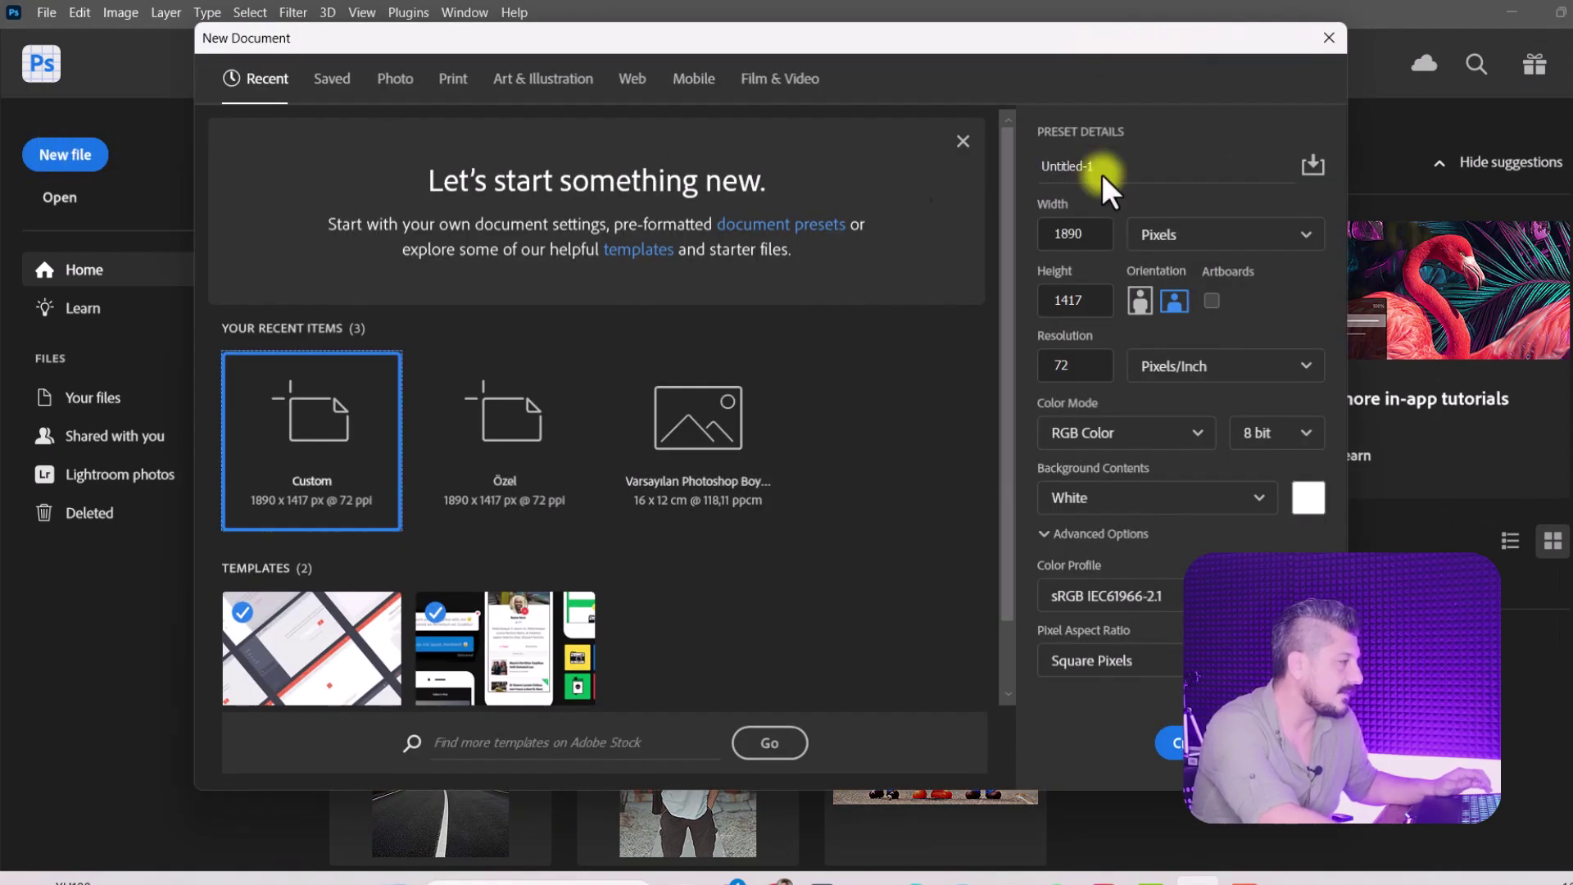
click(1172, 742)
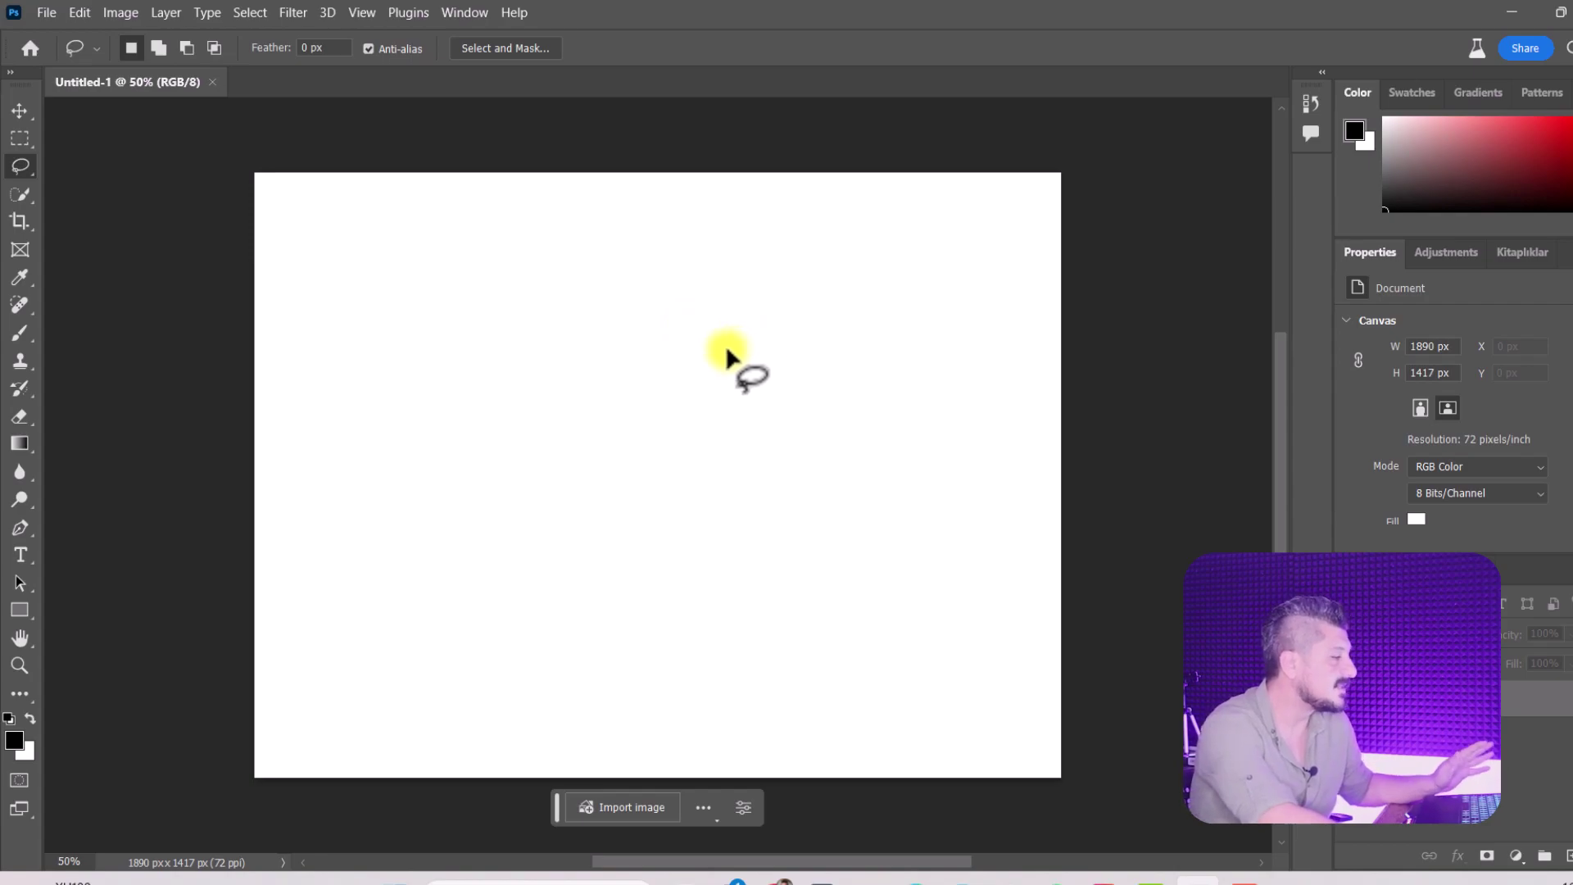
click(27, 141)
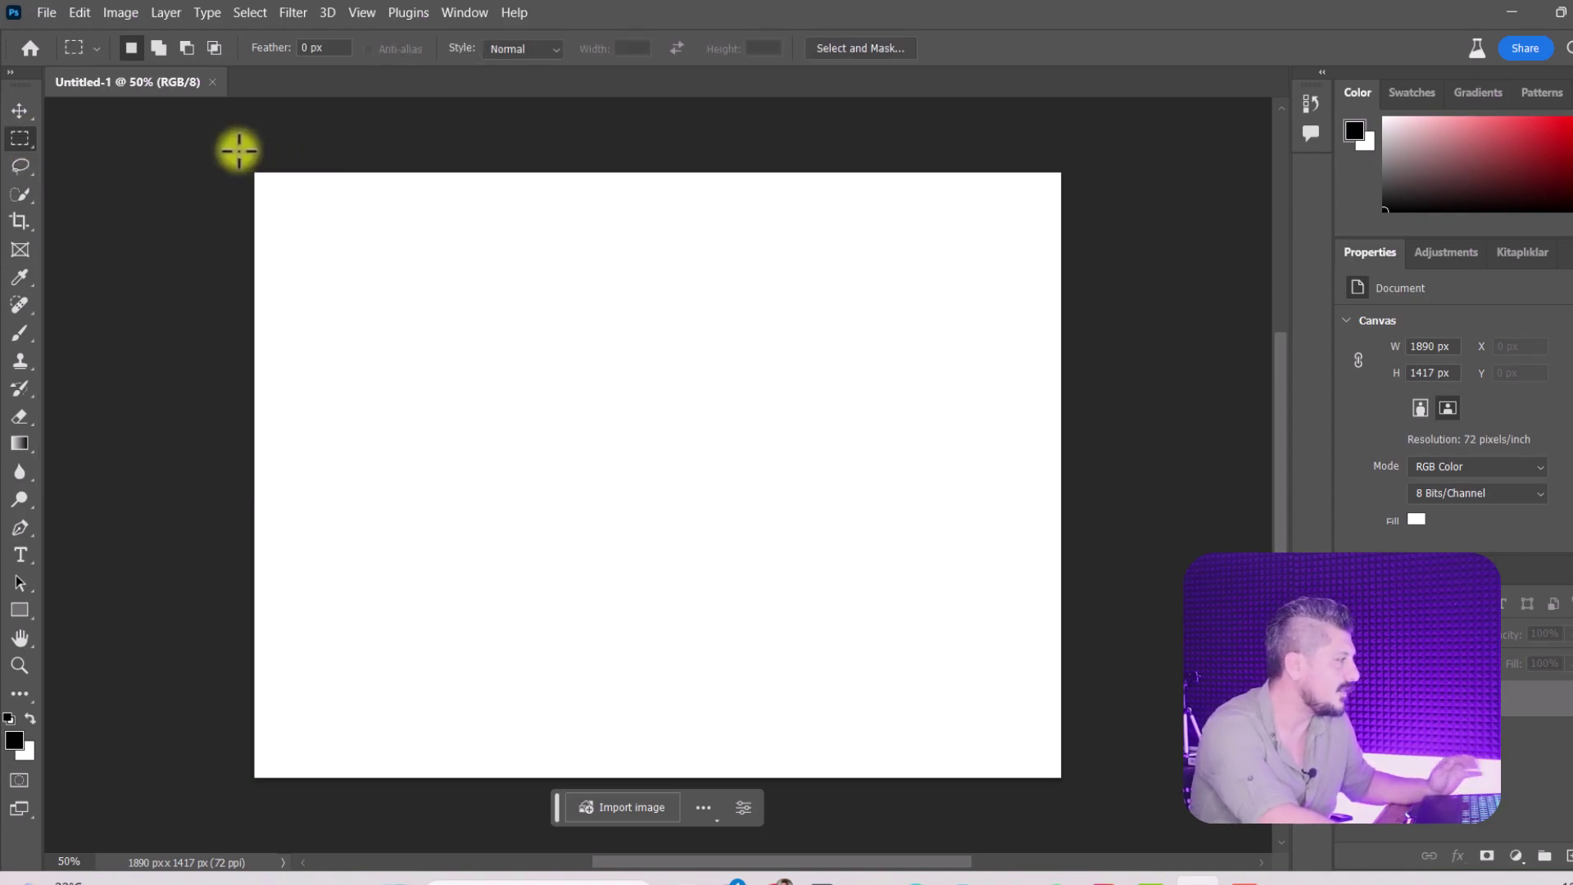
right_click(22, 143)
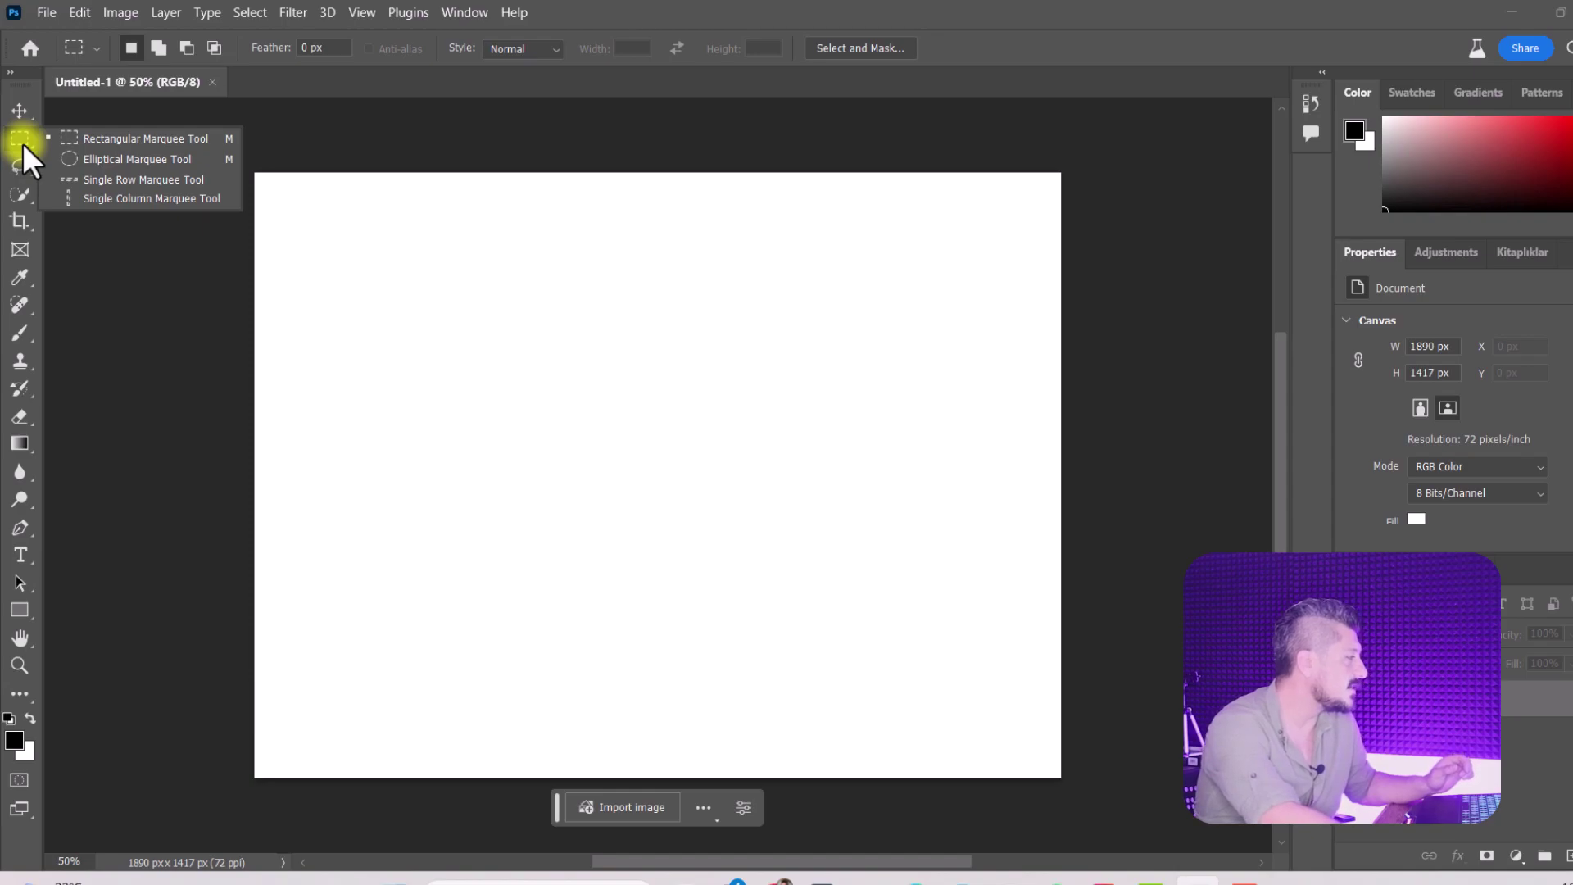
- Select the whole canvas and generate from the prompt 'Mountains,a lake and forest'
click(90, 138)
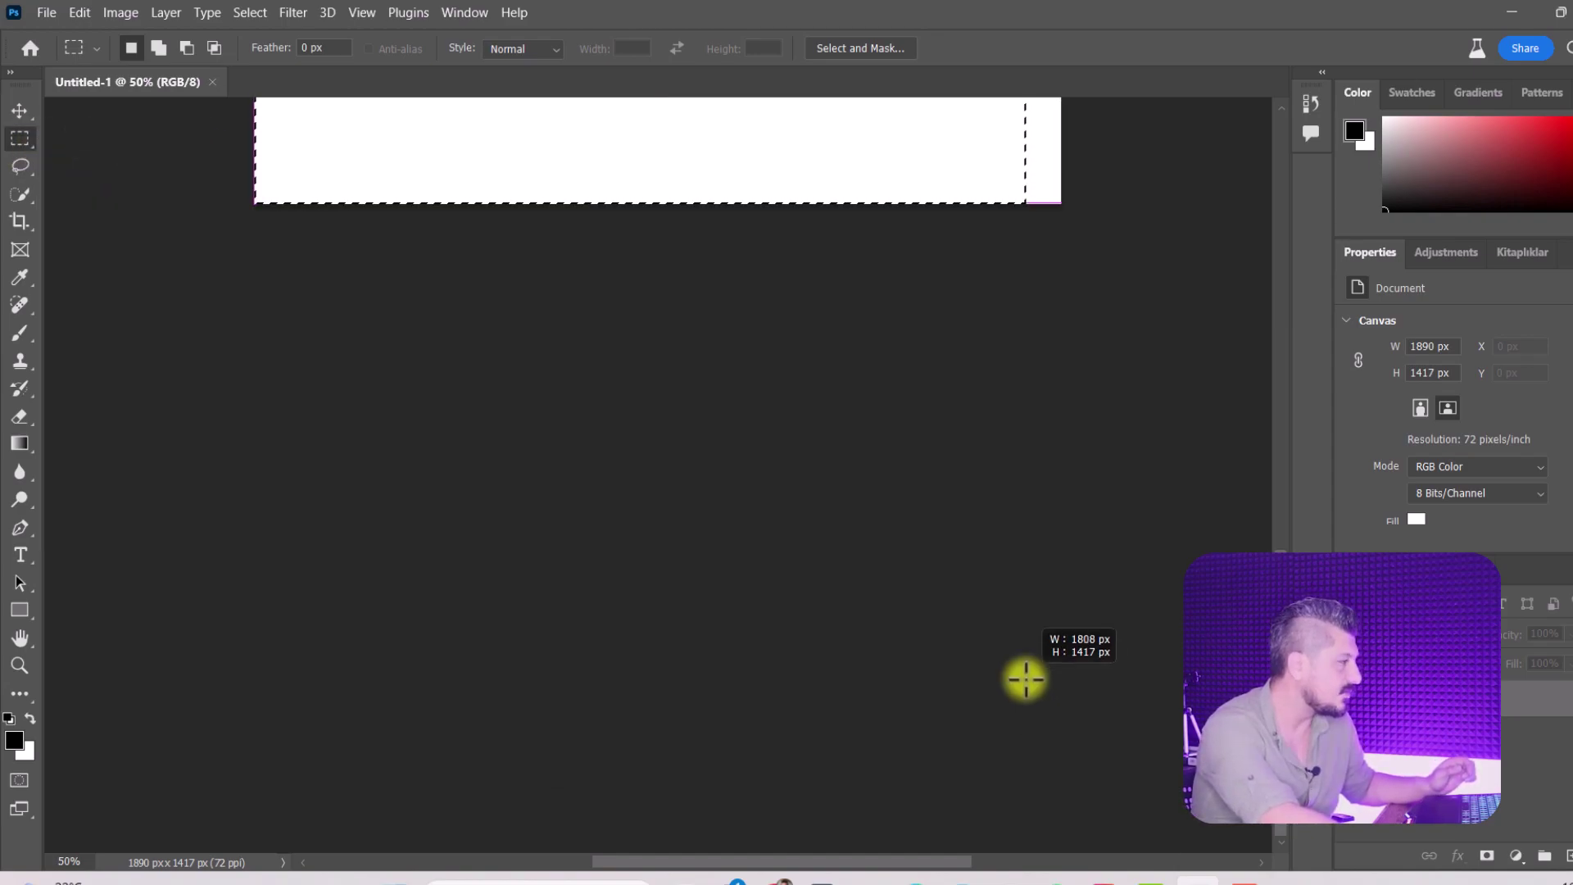
drag(182, 137, 1022, 678)
scroll(1074, 608, up, 5)
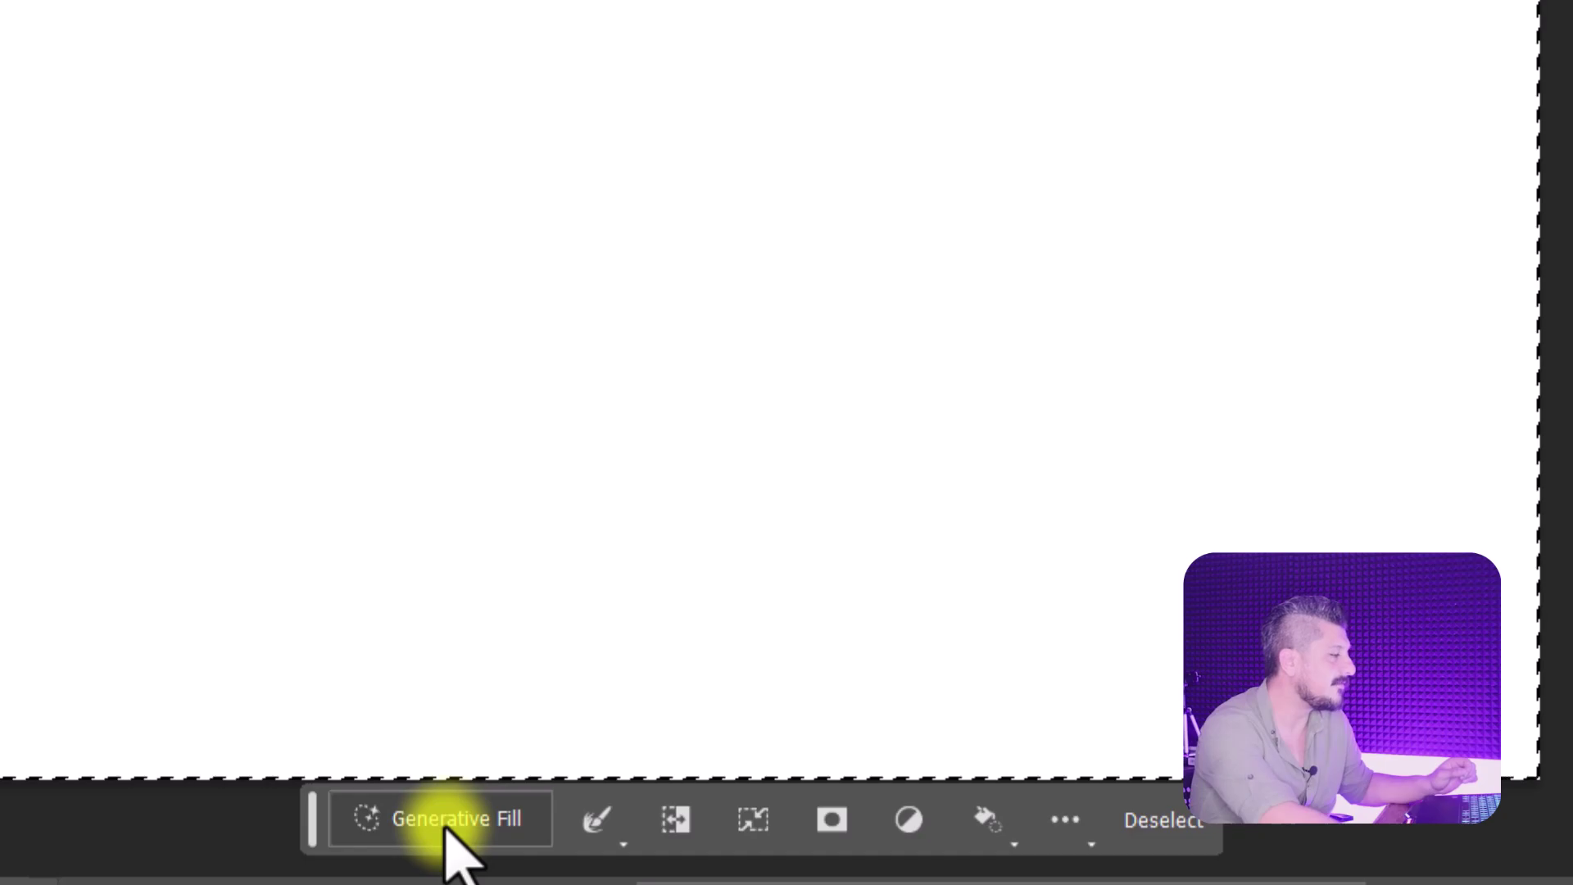
click(455, 849)
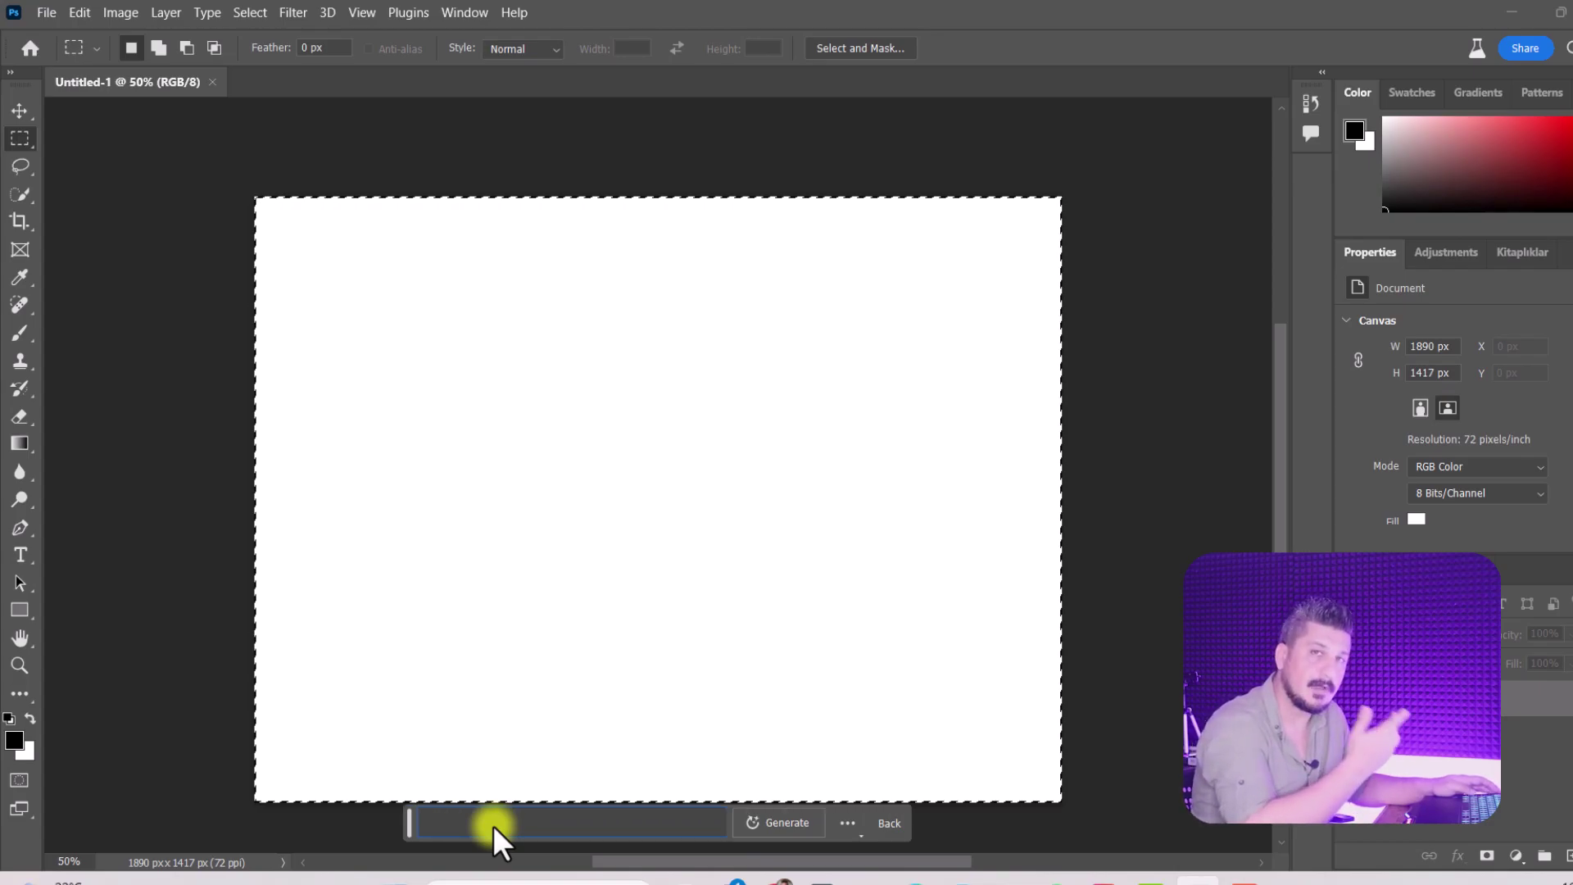
text(Mountains, lake and forest)
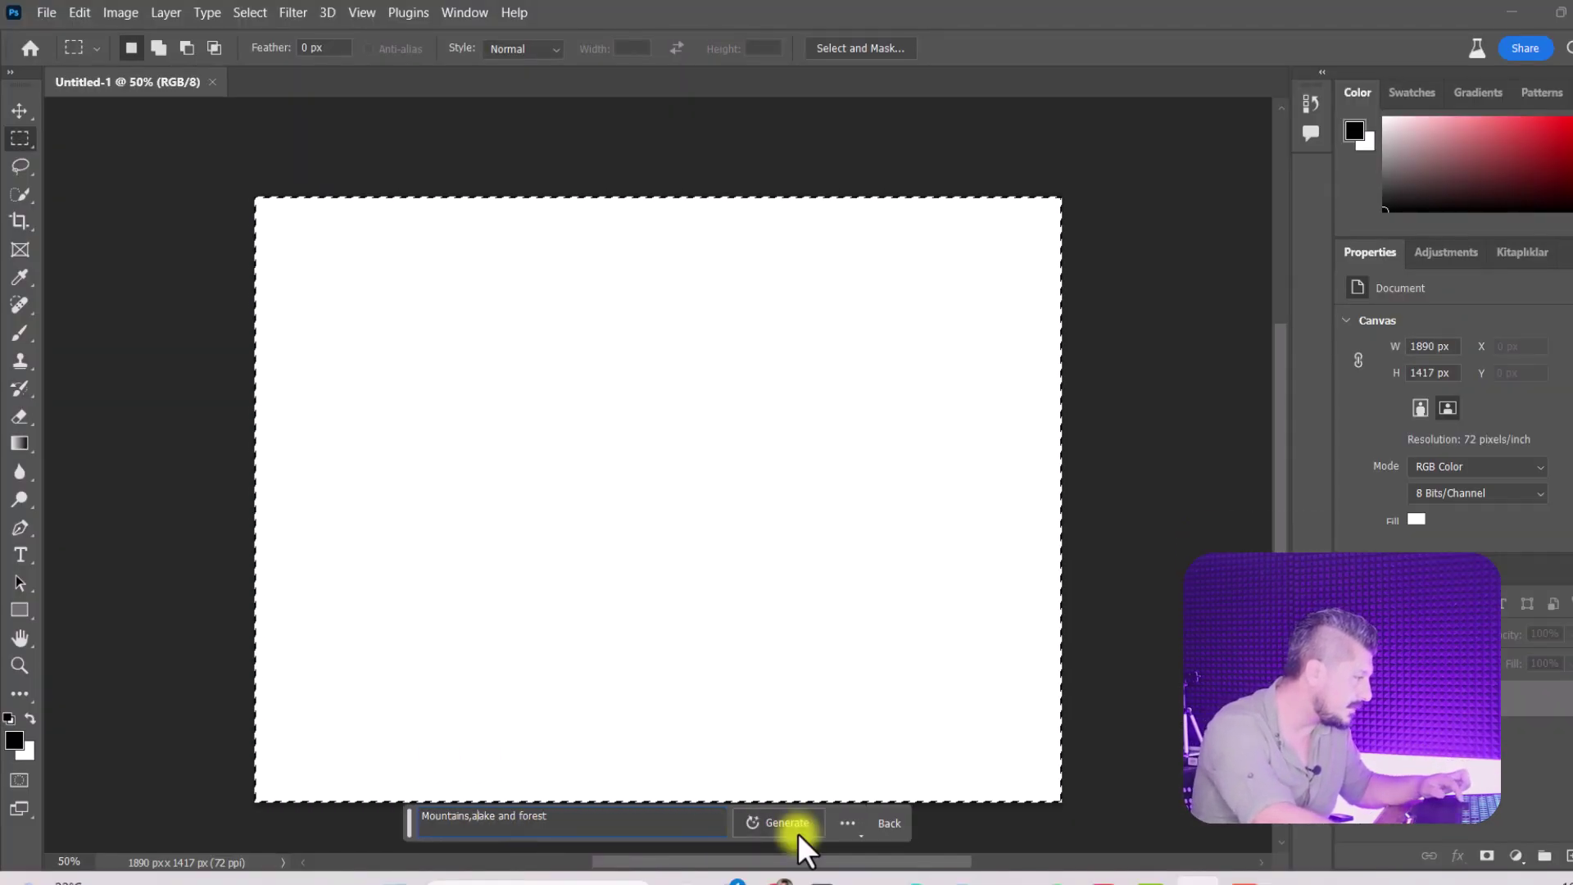
text(a)
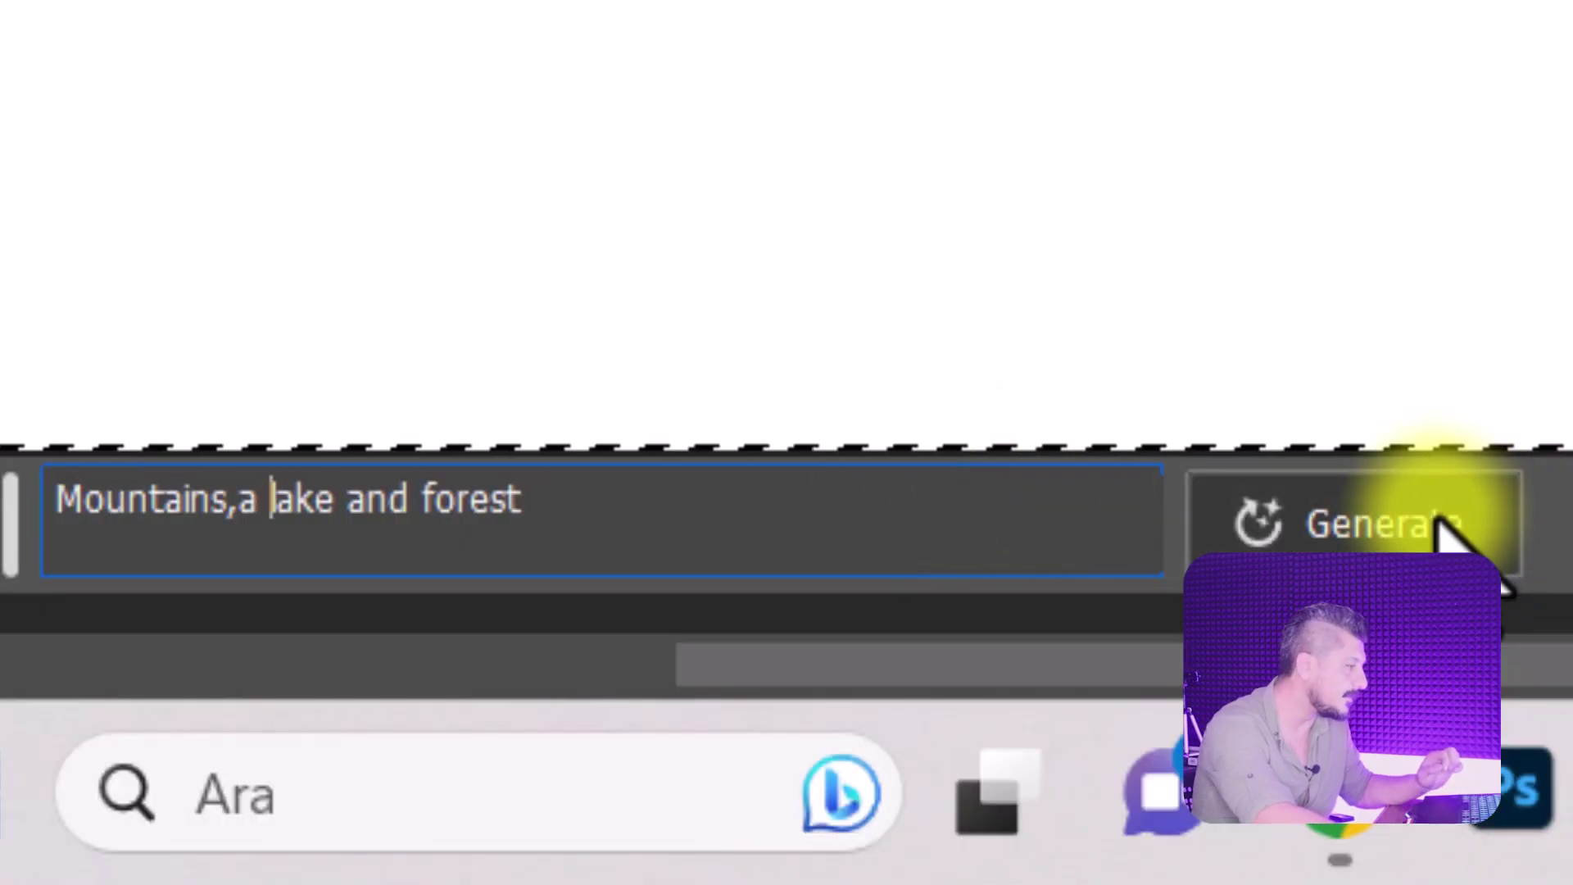
click(1438, 517)
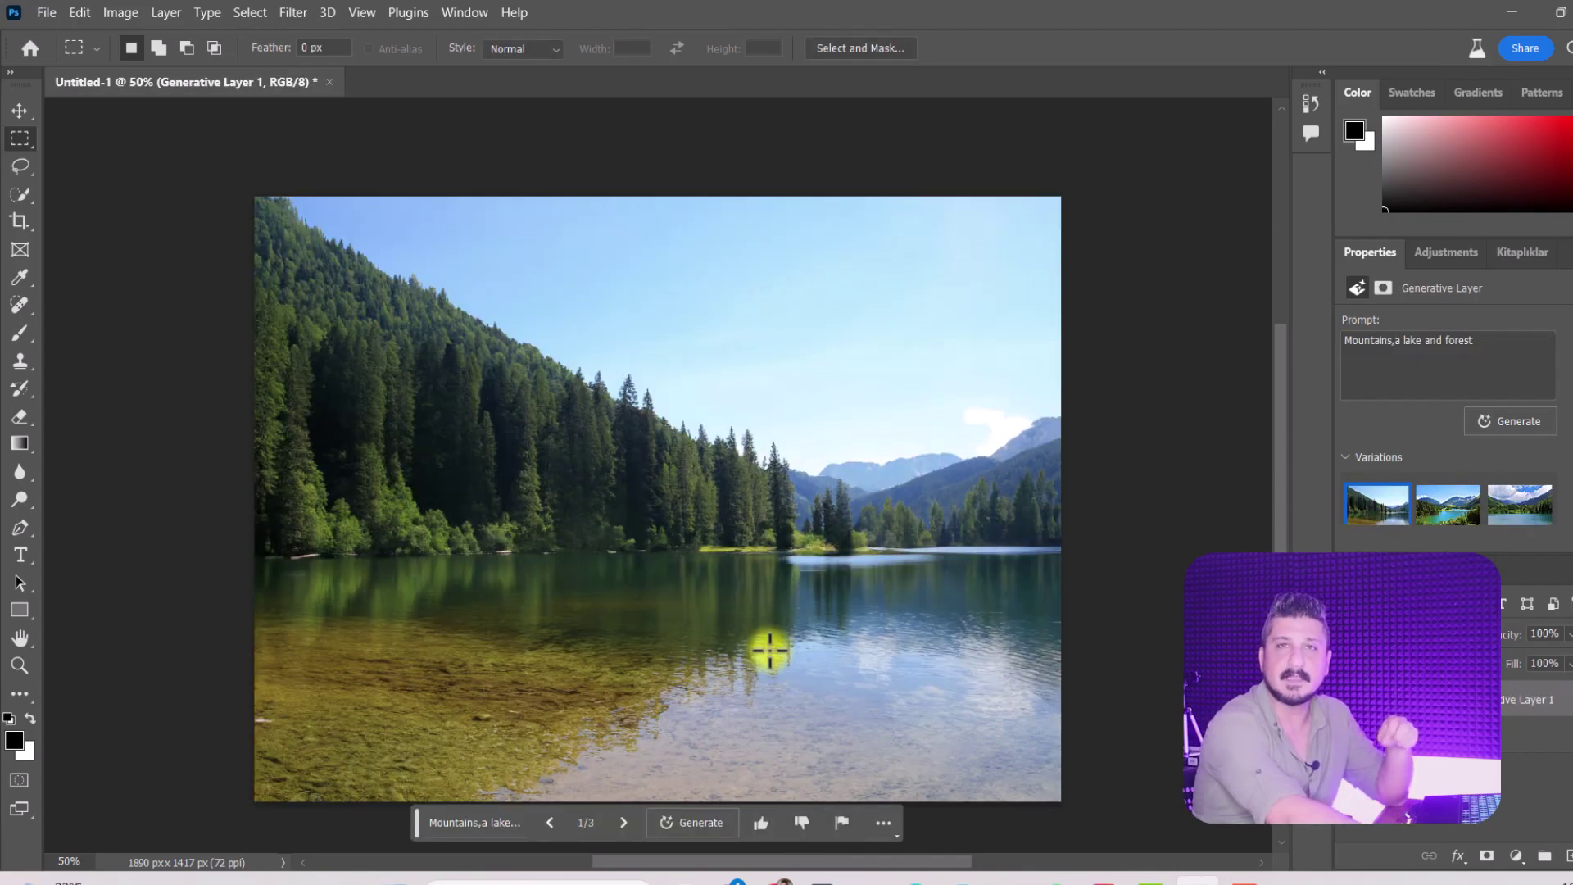
- Browse the three landscape variations, return to variation 1/3, and check the prompt text
click(623, 823)
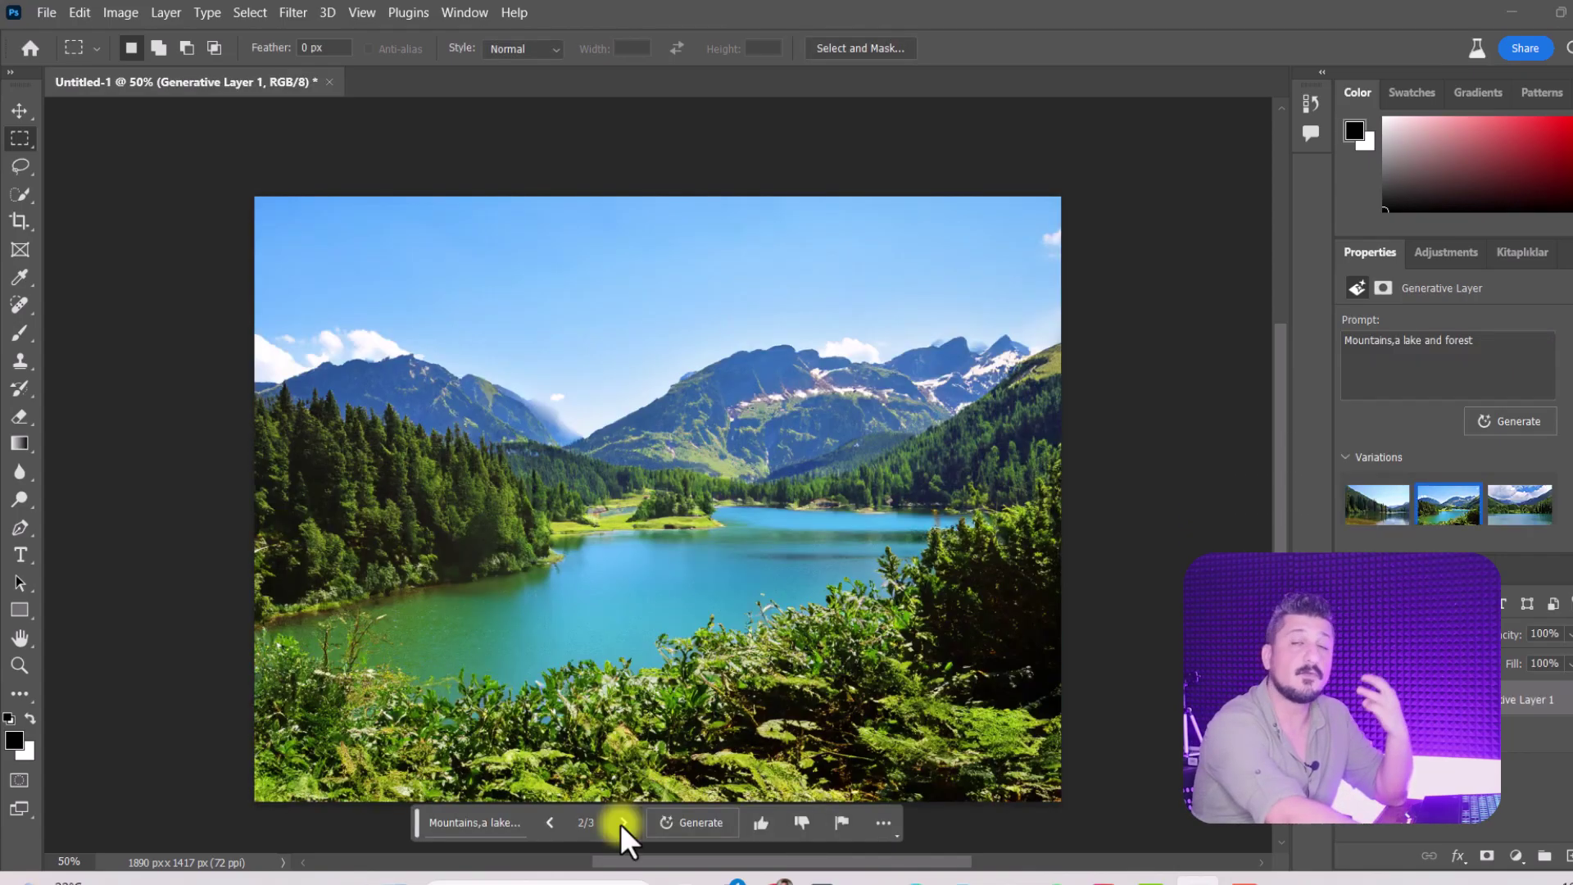
click(623, 823)
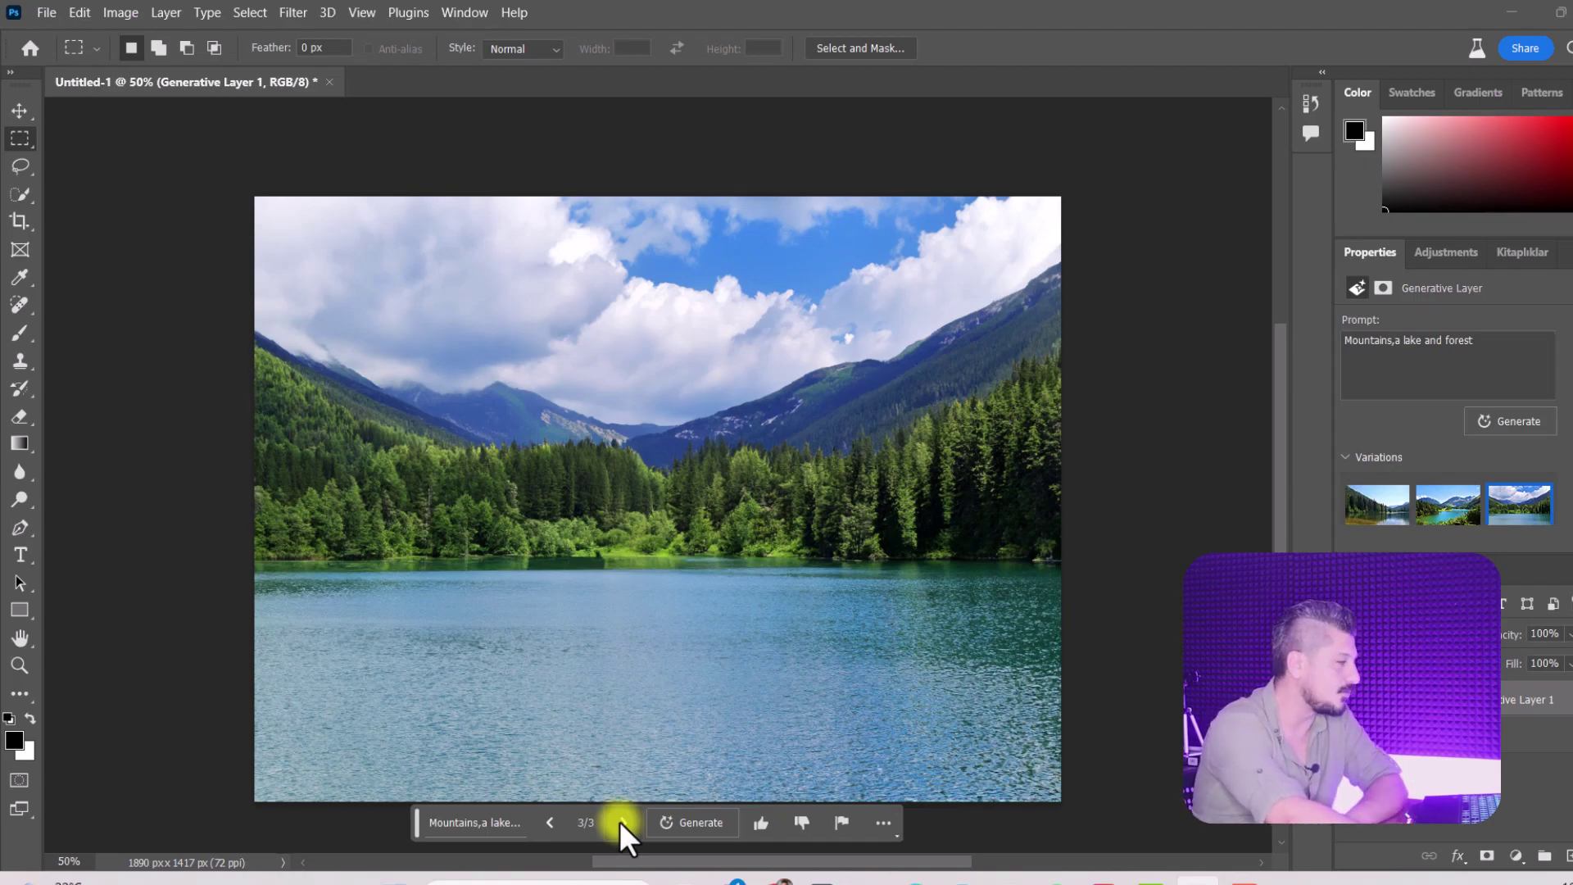
click(620, 821)
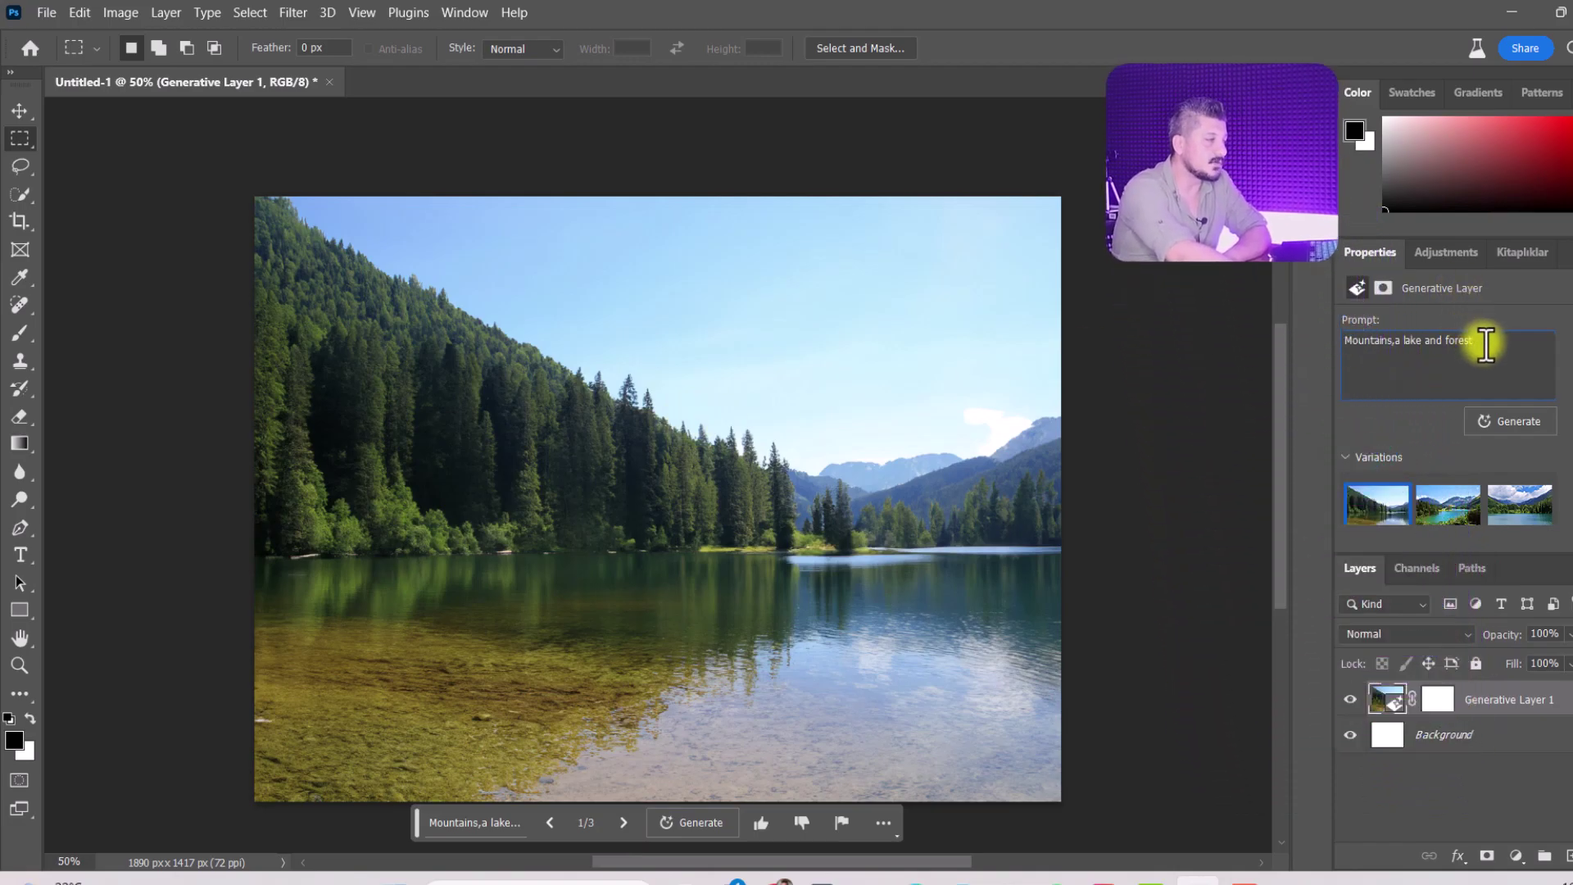
triple_click(1357, 346)
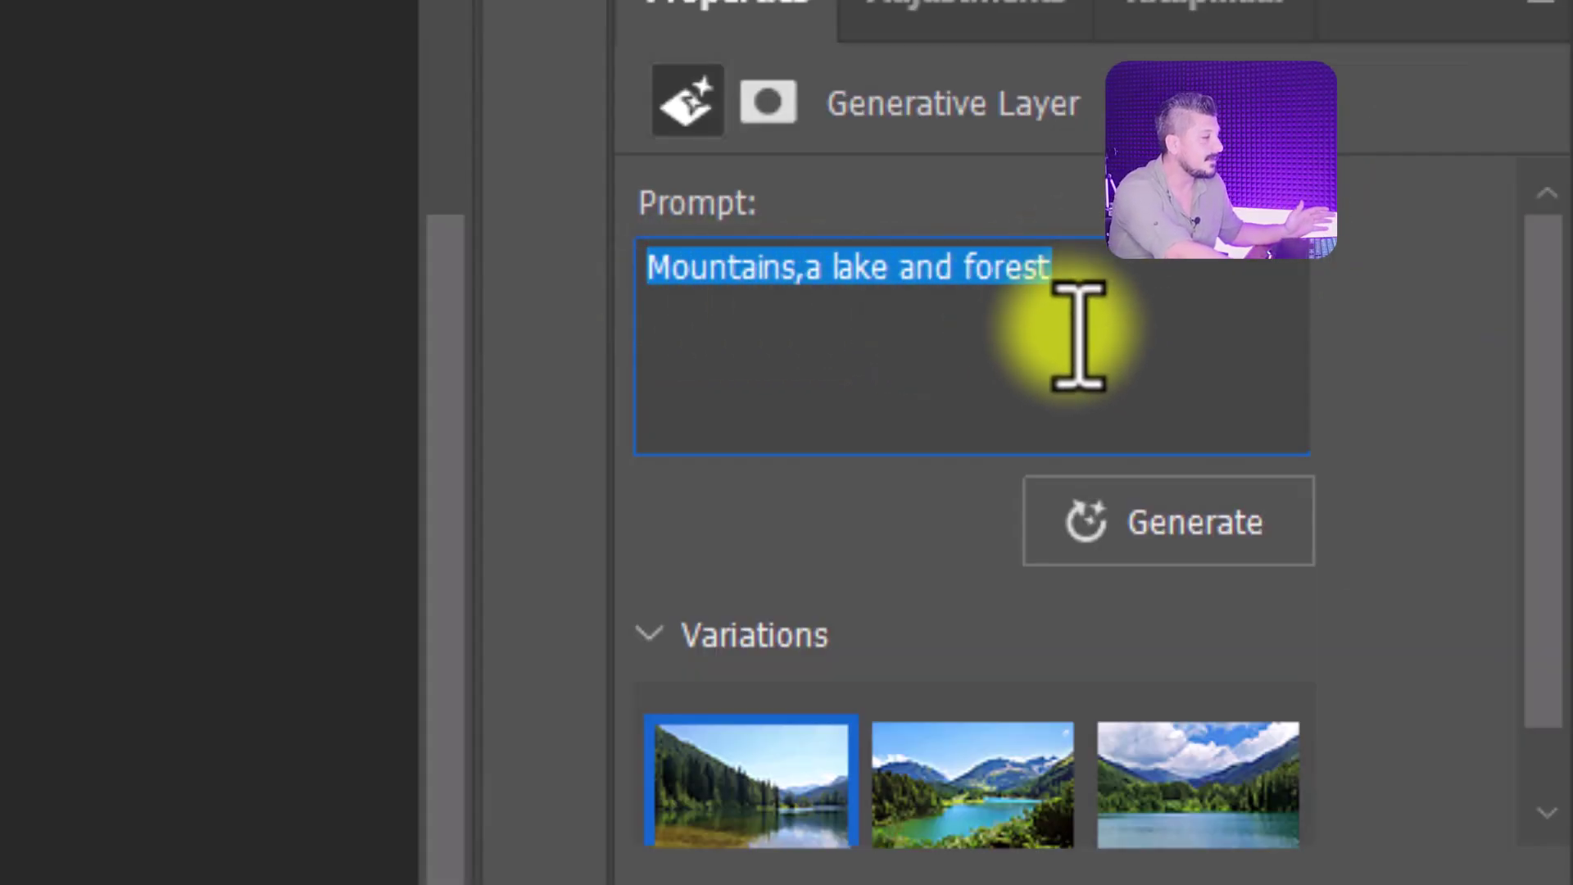
click(1491, 352)
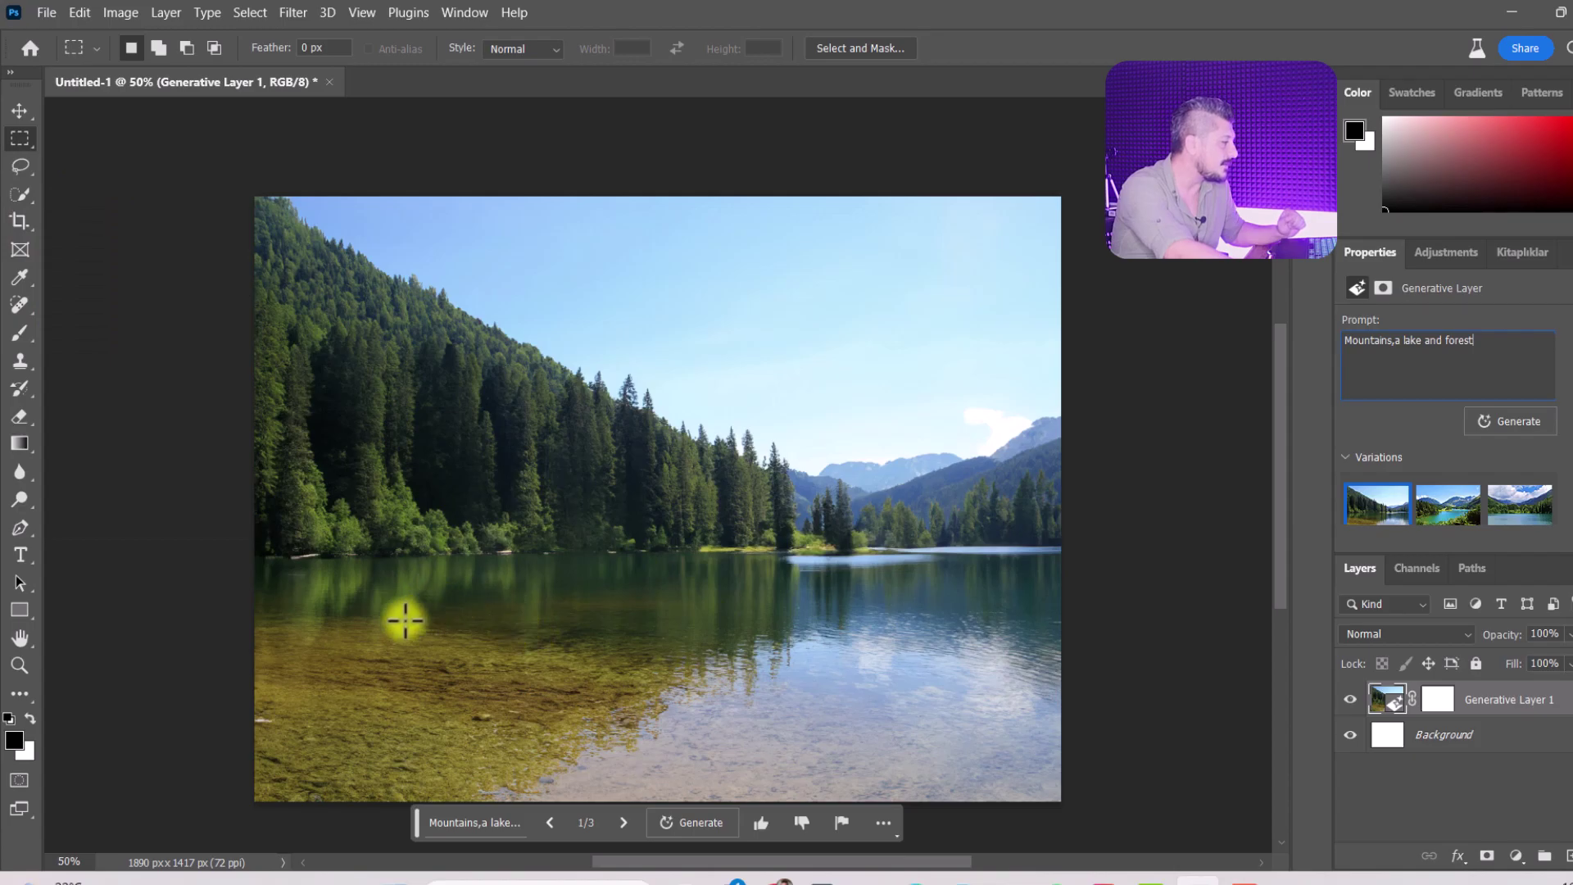
- Lasso the shallow water at lower left and generate 'a rock' there
right_click(19, 138)
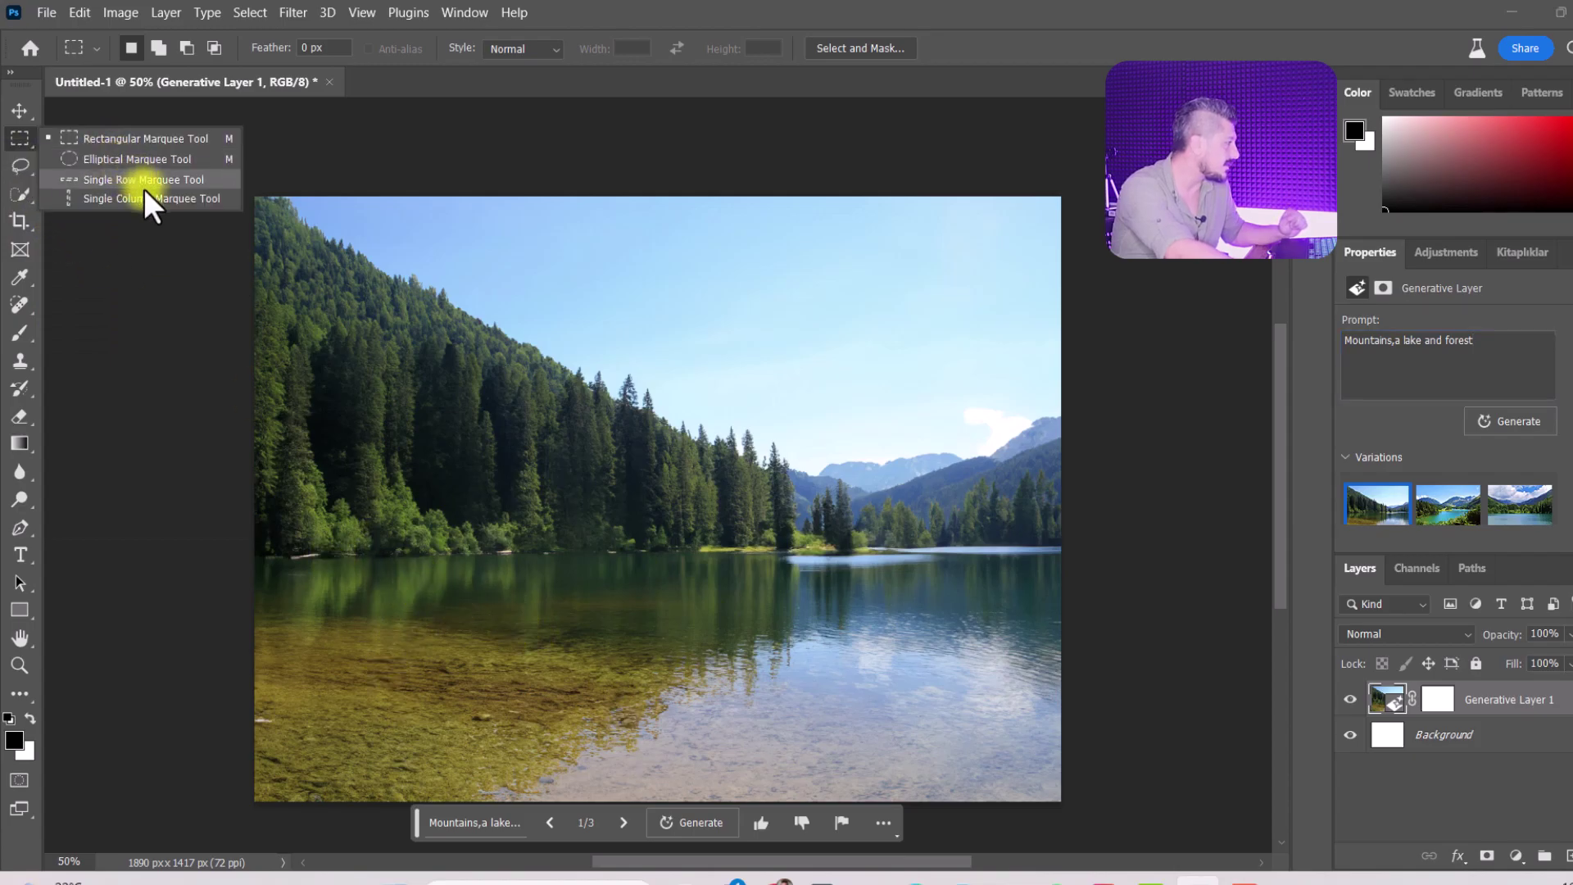
click(28, 171)
click(80, 165)
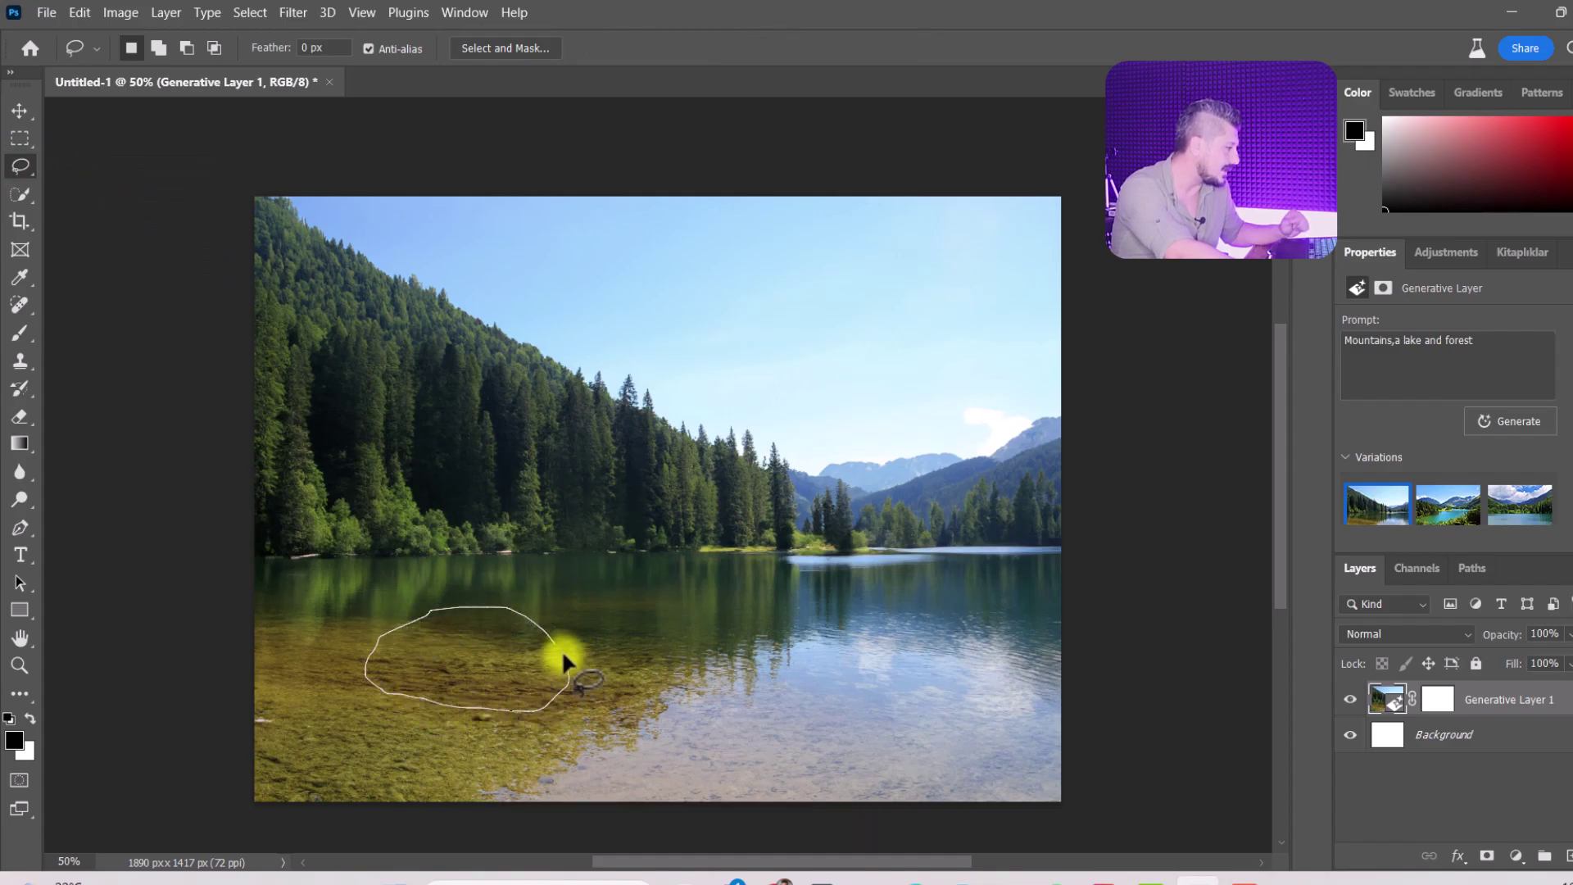
drag(546, 637, 545, 707)
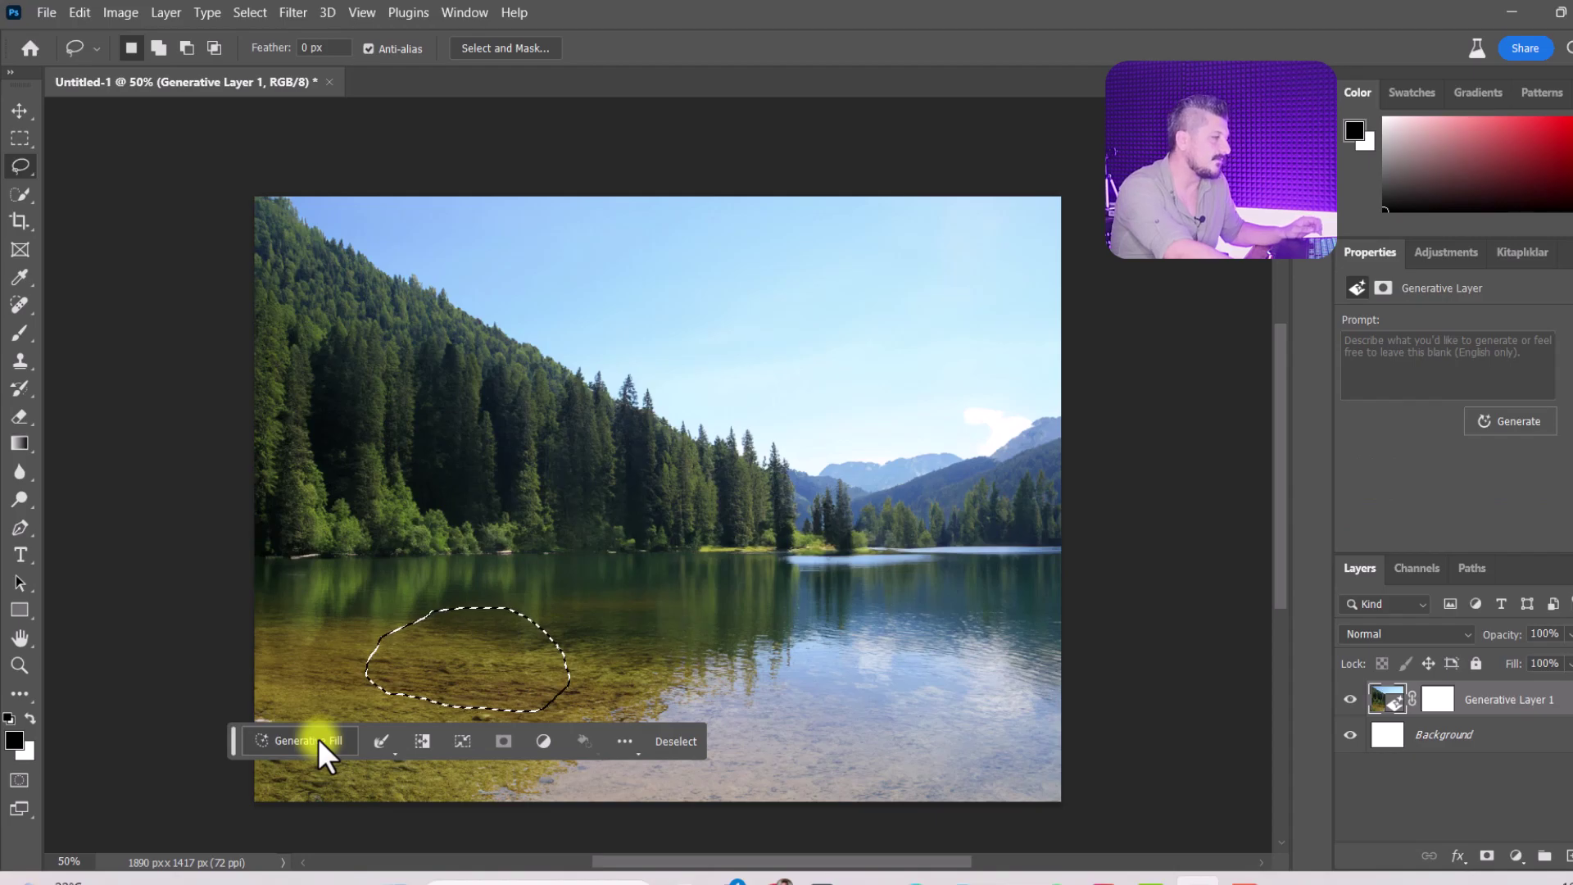
click(327, 740)
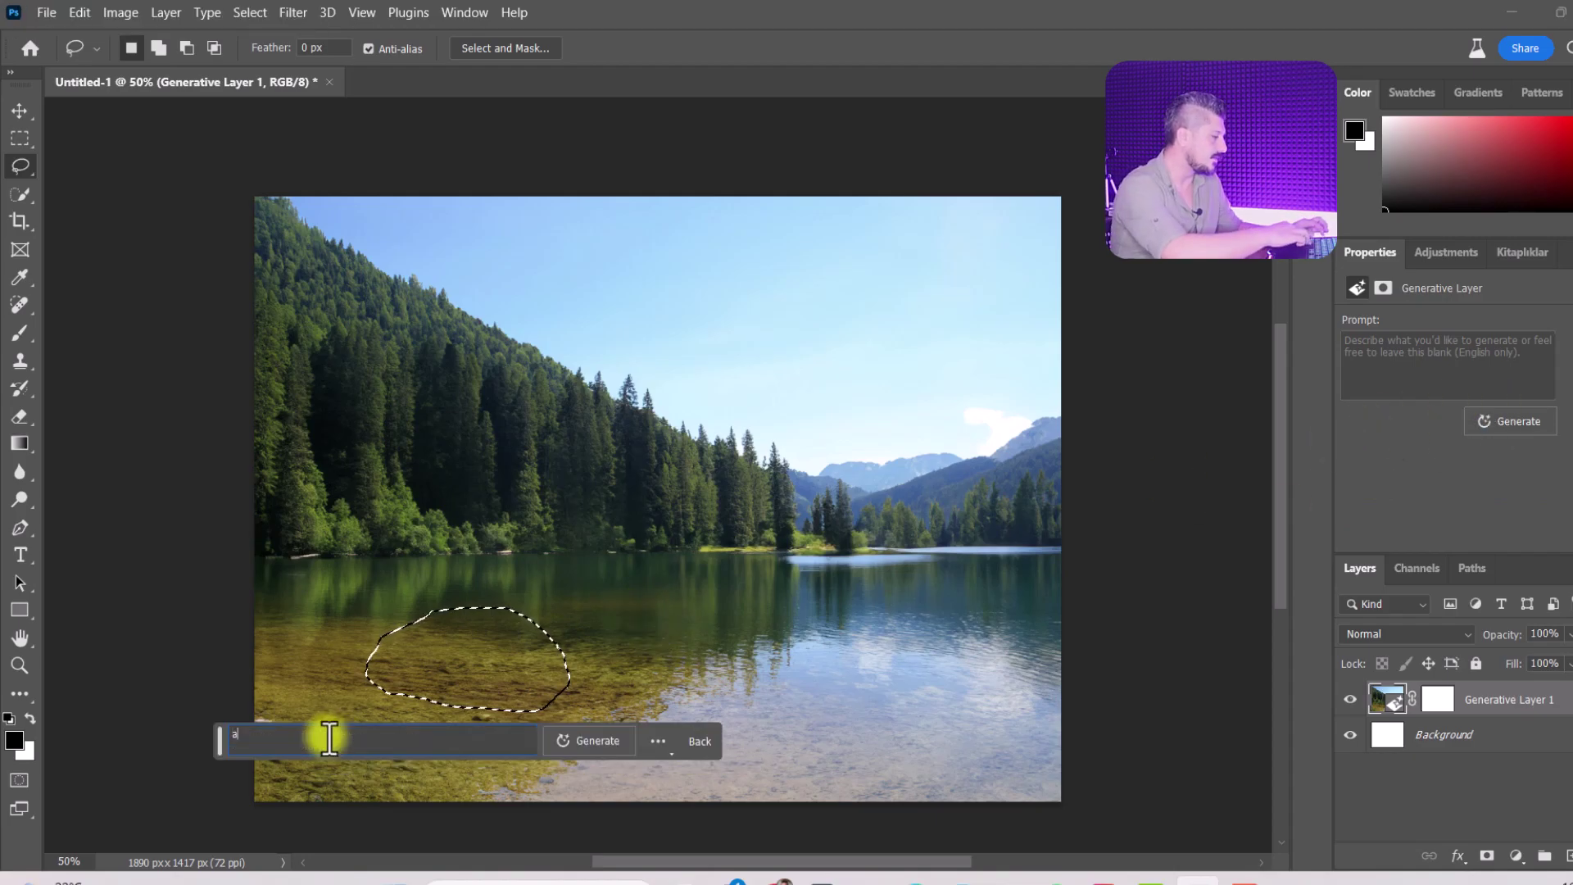
text(a roc)
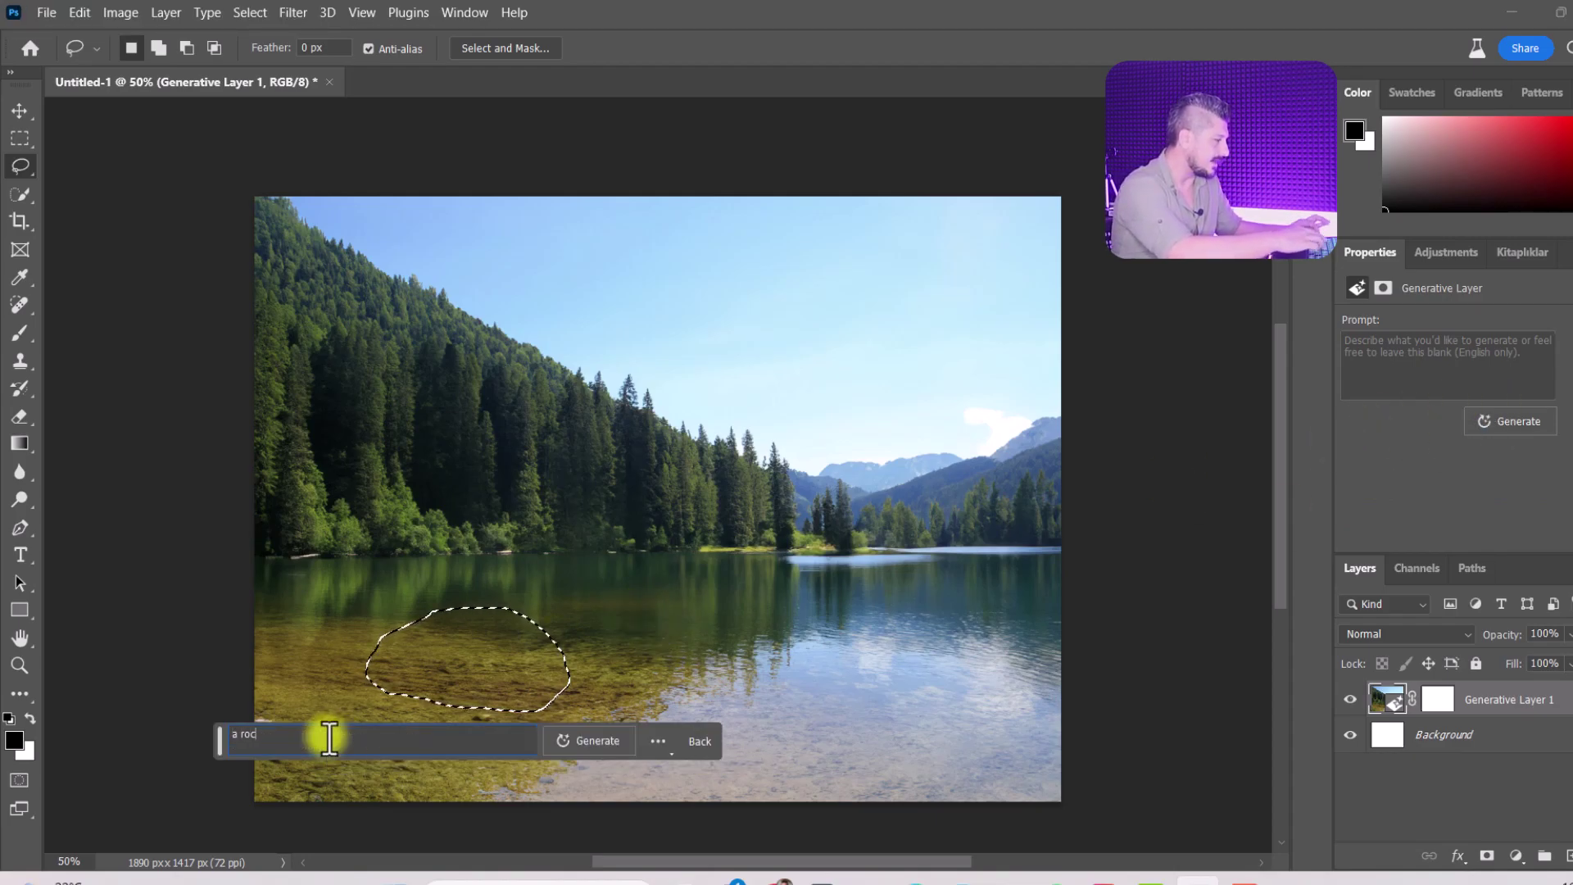
text(k)
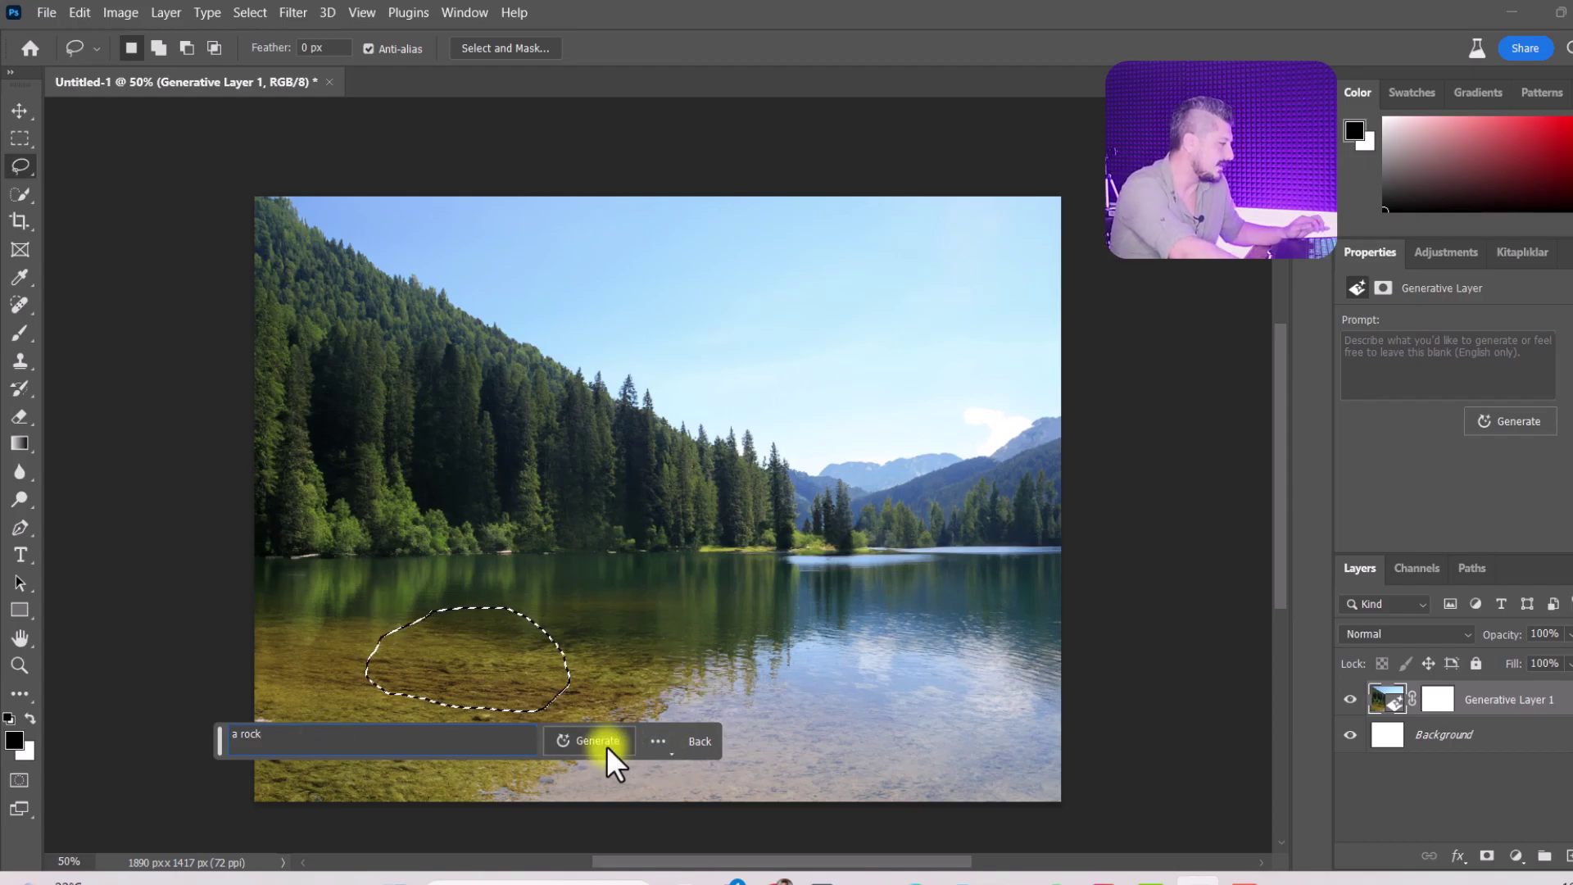
click(605, 744)
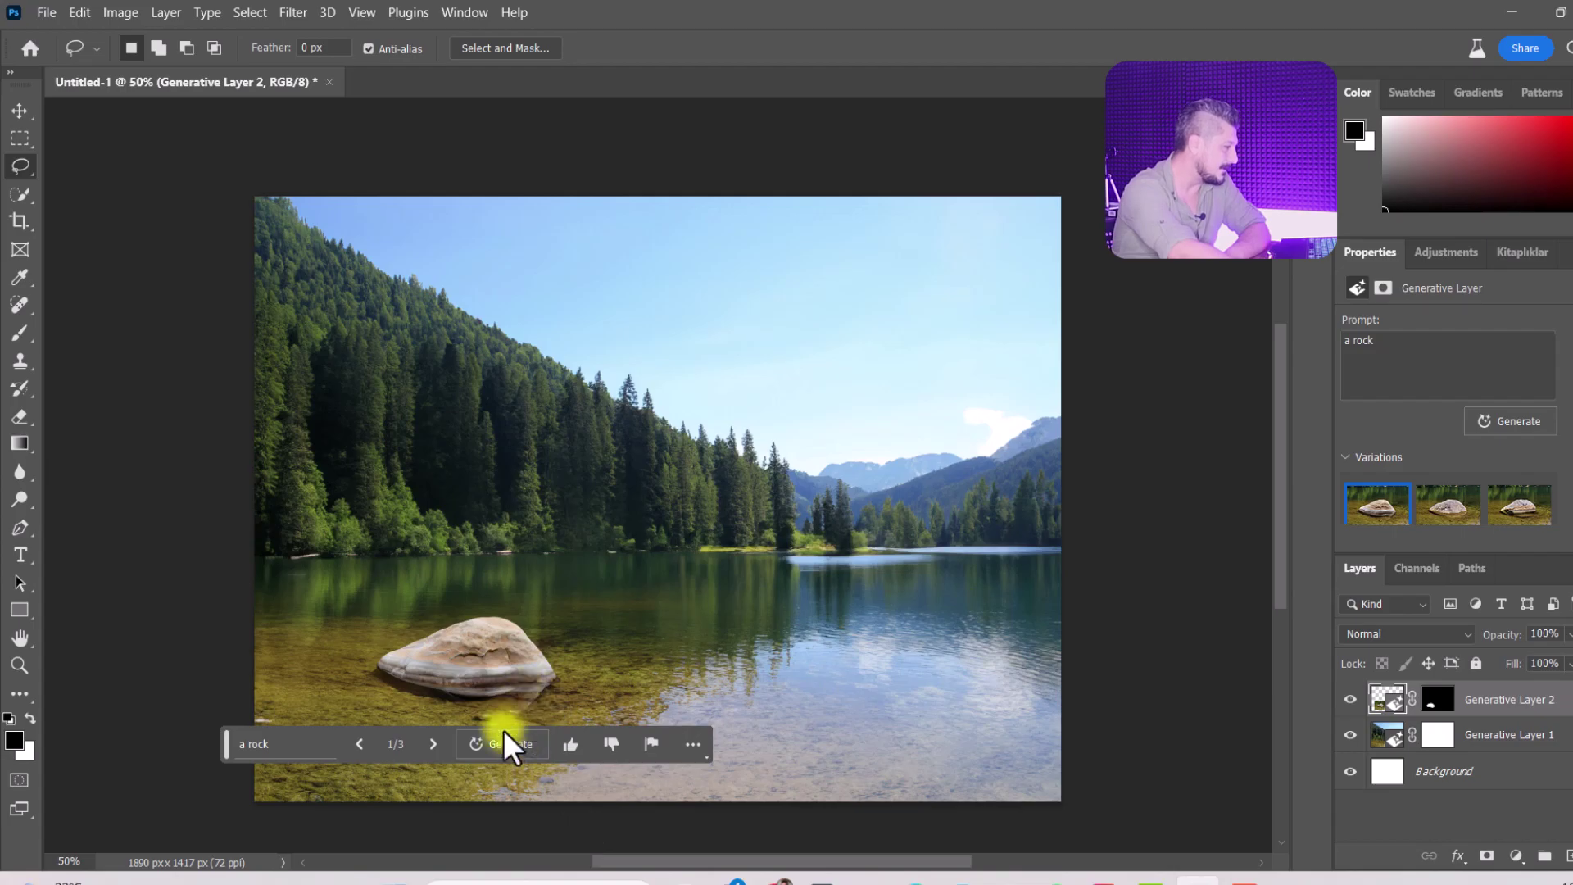
- Cycle through the rock variations to settle on variation 3/3
click(360, 743)
click(434, 744)
click(435, 742)
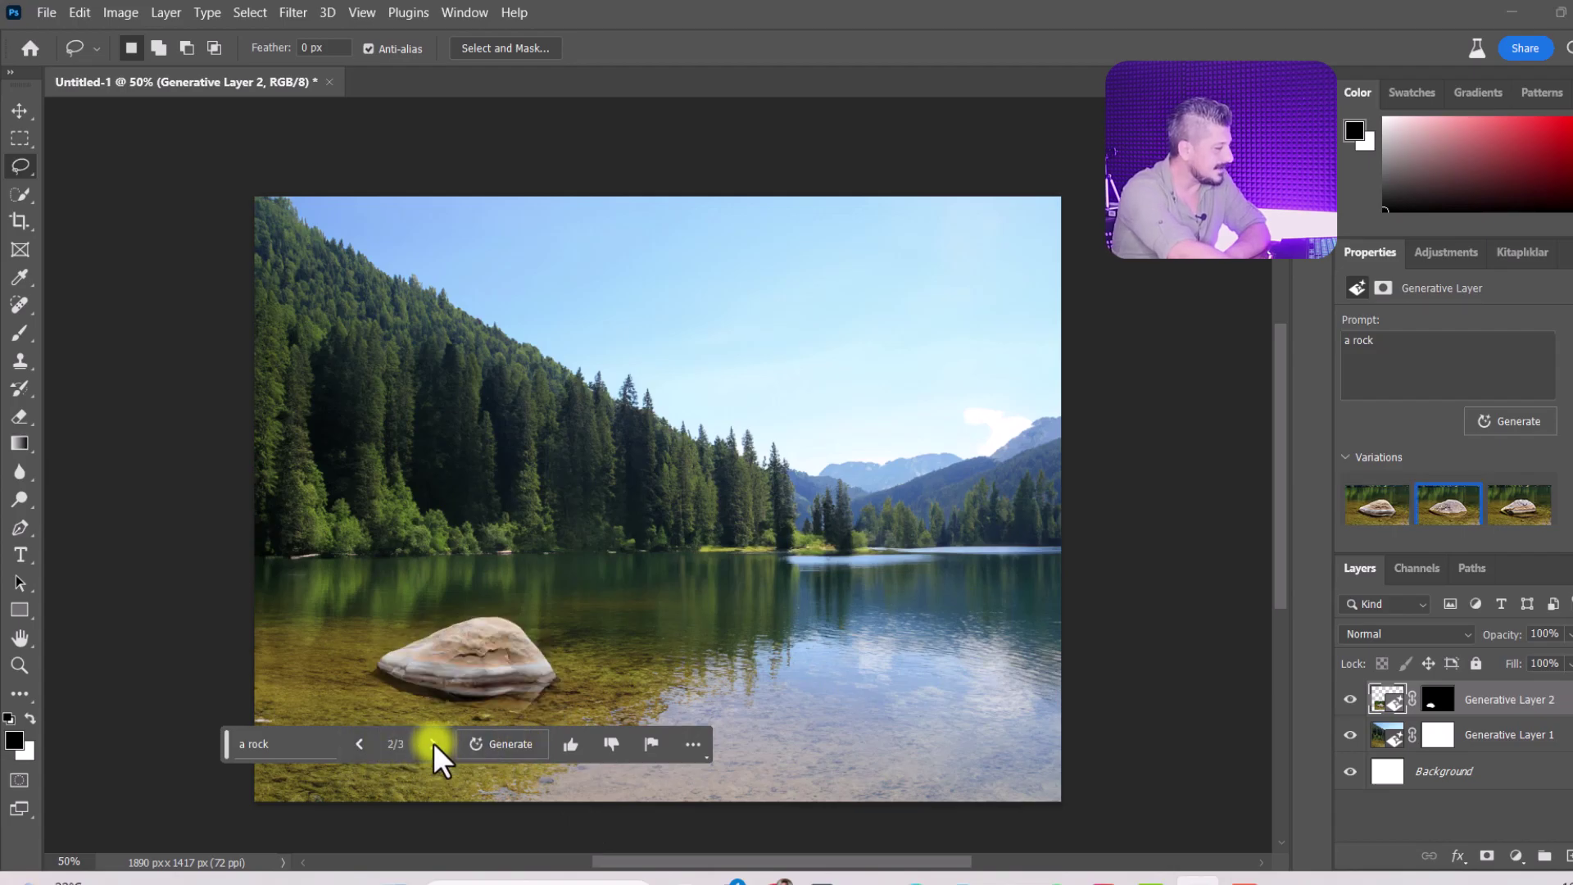
click(435, 743)
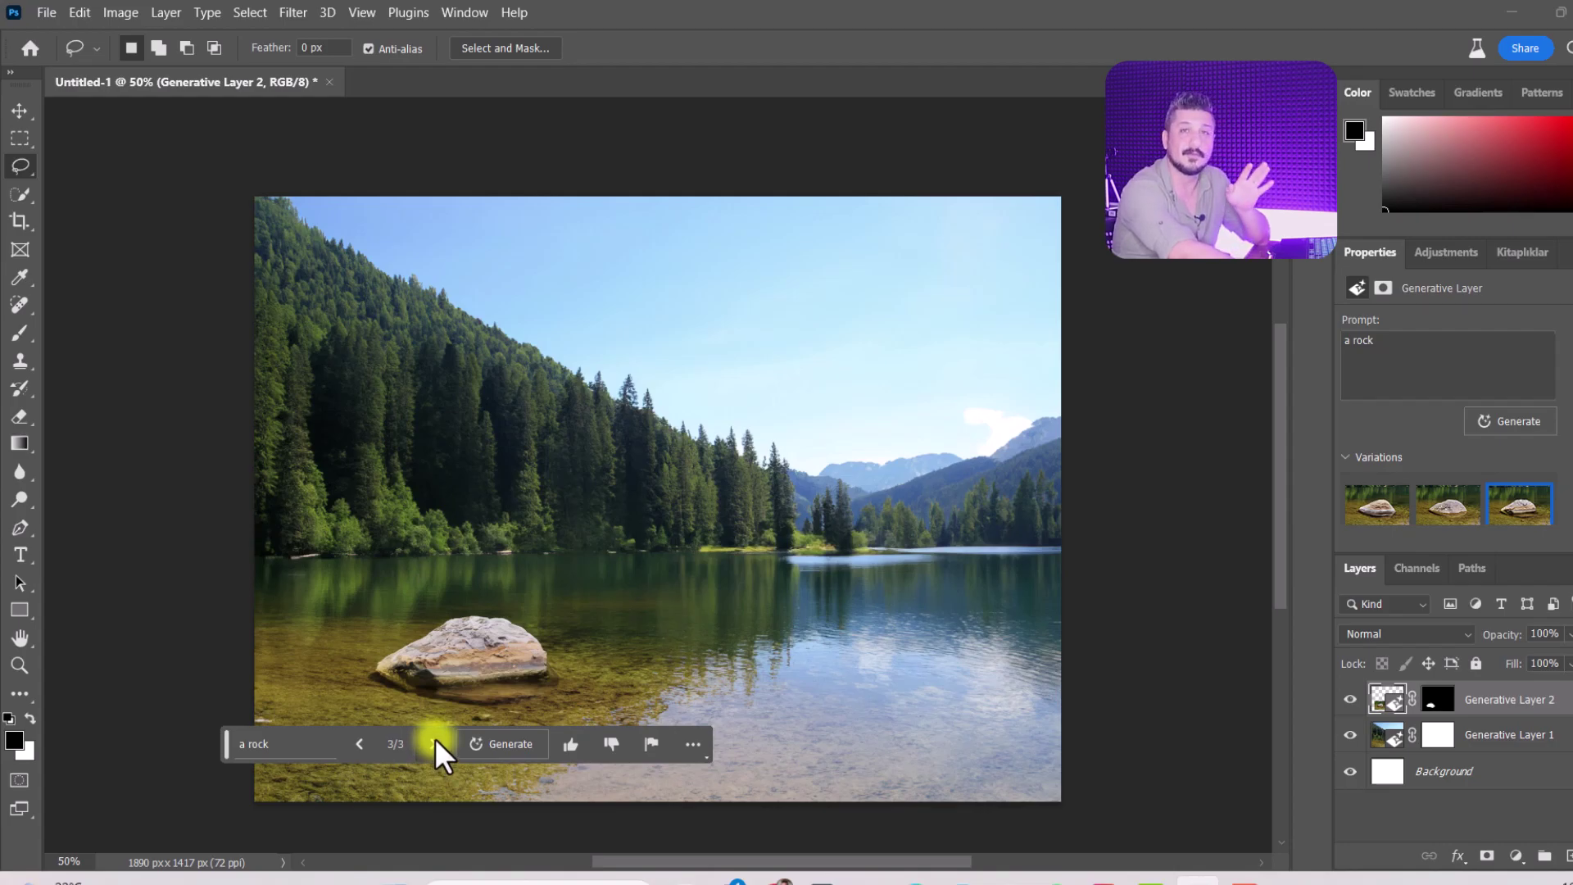
- Zoom to 66.7% and move the contextual task bar off the rock to the top
click(22, 664)
click(588, 597)
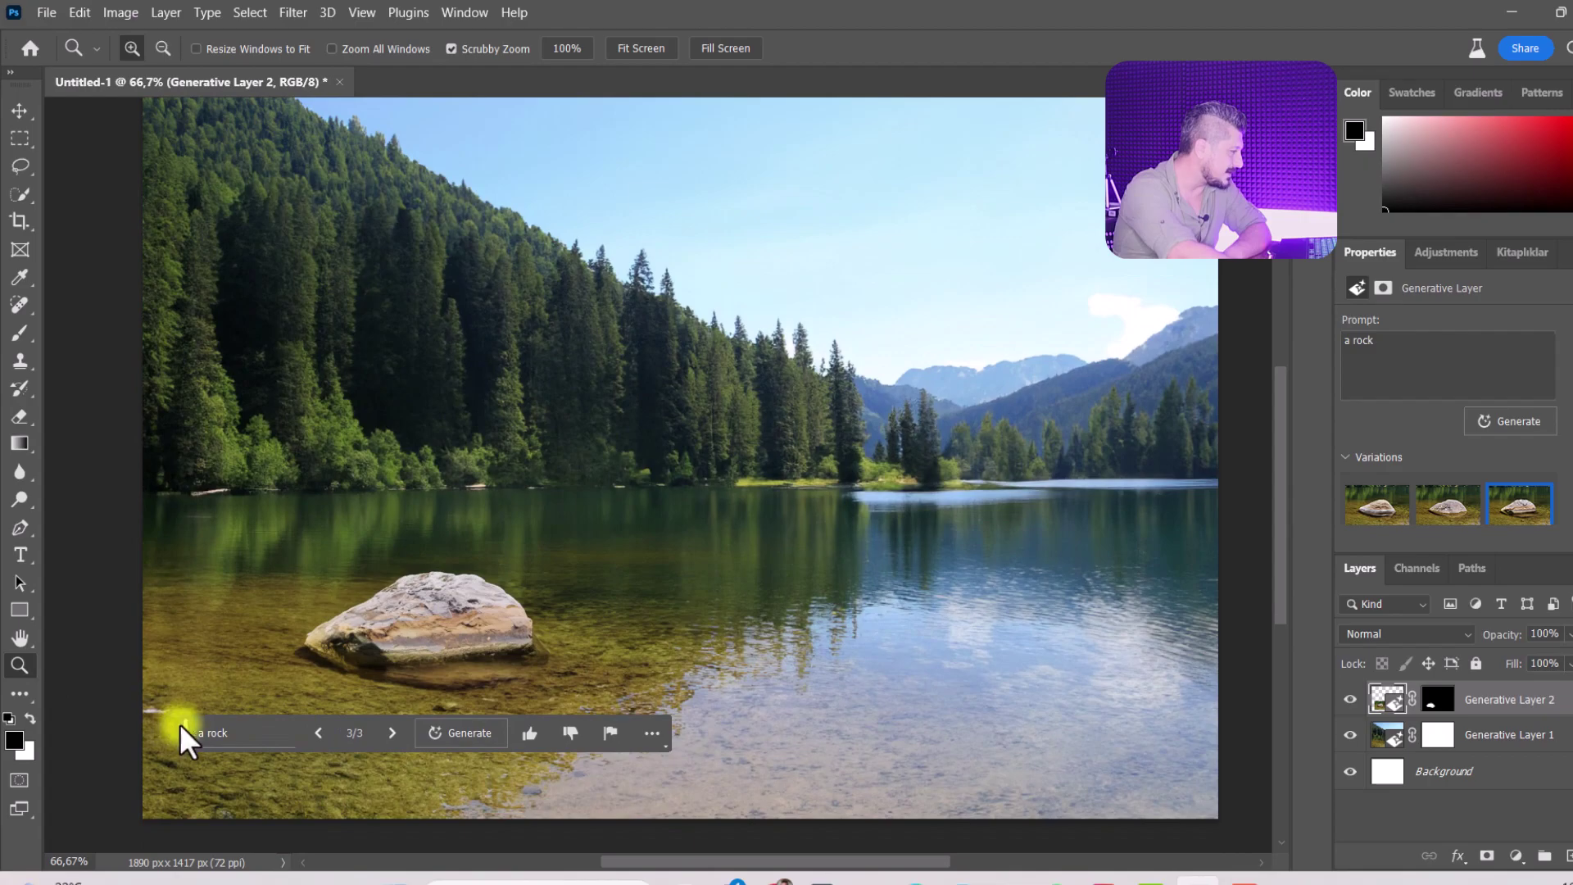
drag(186, 733, 710, 164)
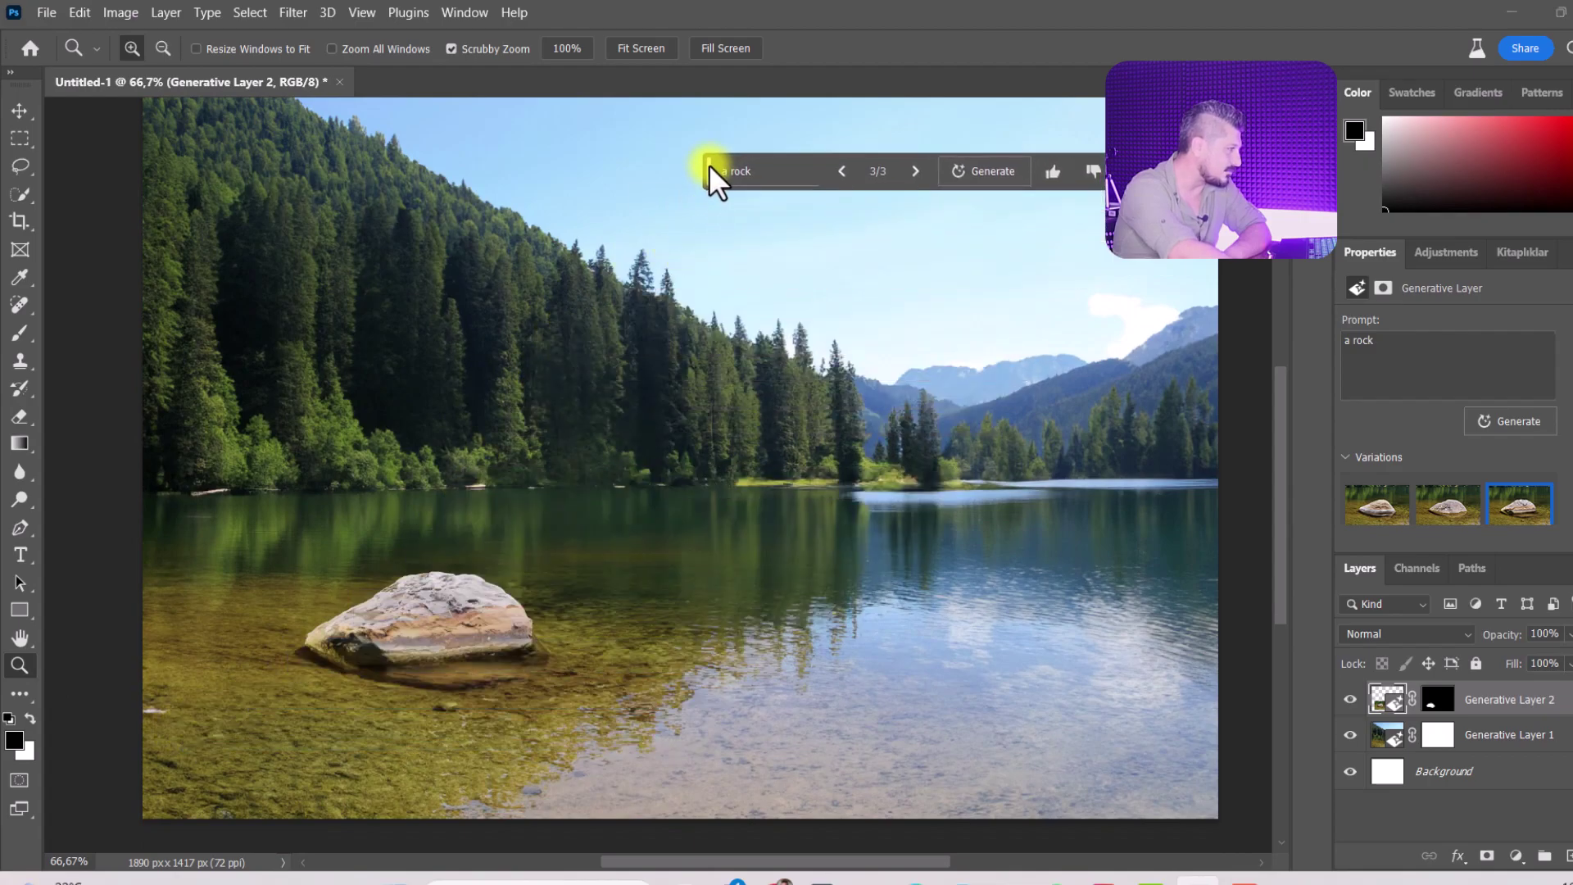
scroll(742, 446, up, 3)
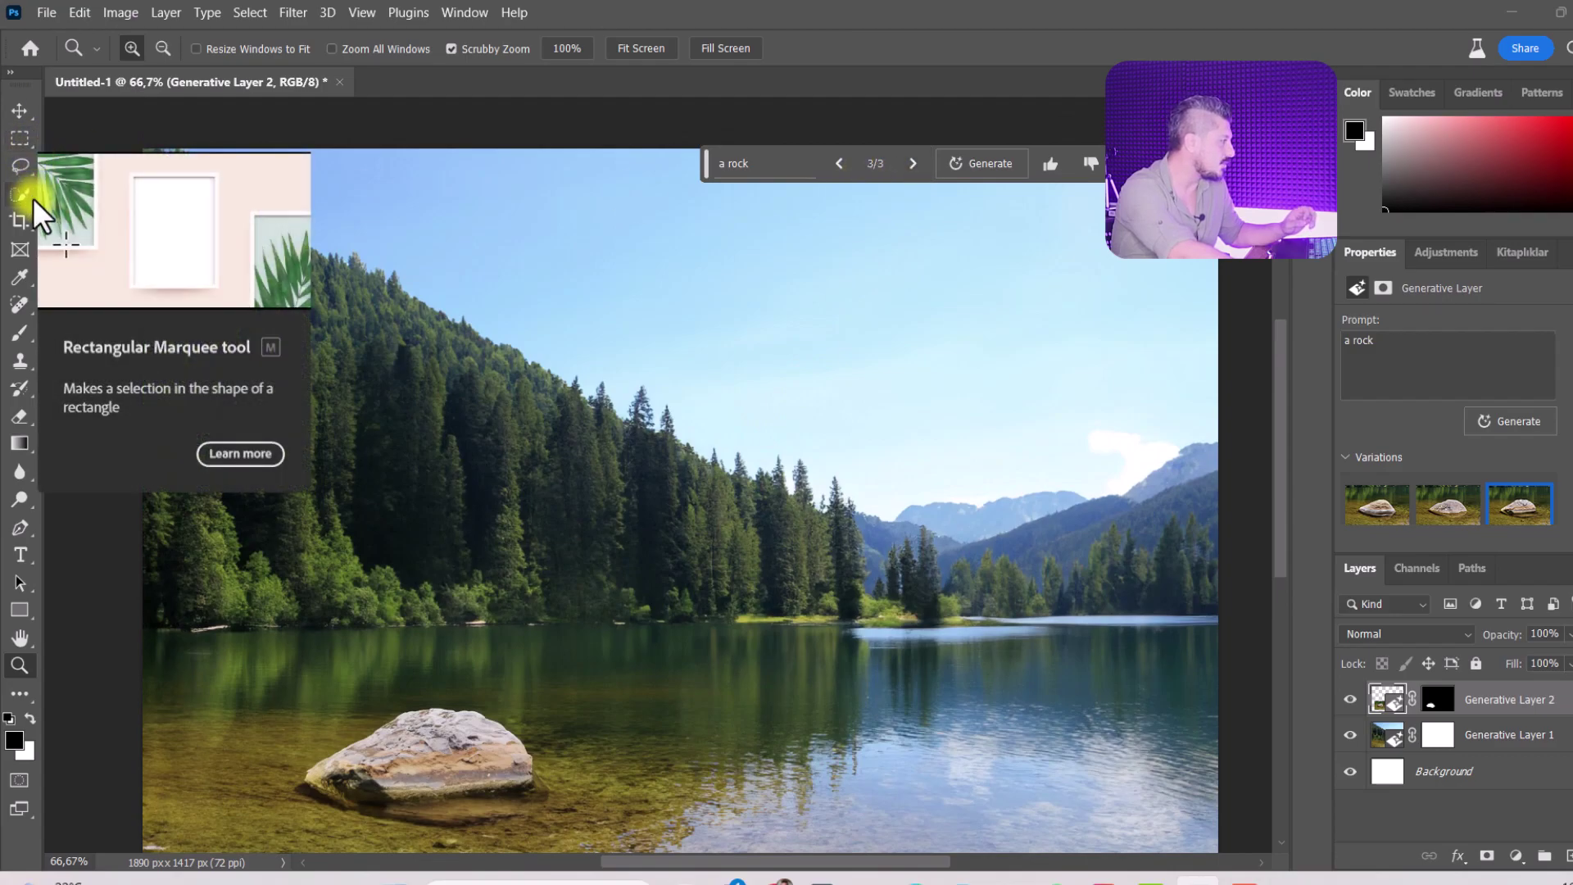
- Lasso an area of sky and generate 'flying birds' there
click(15, 168)
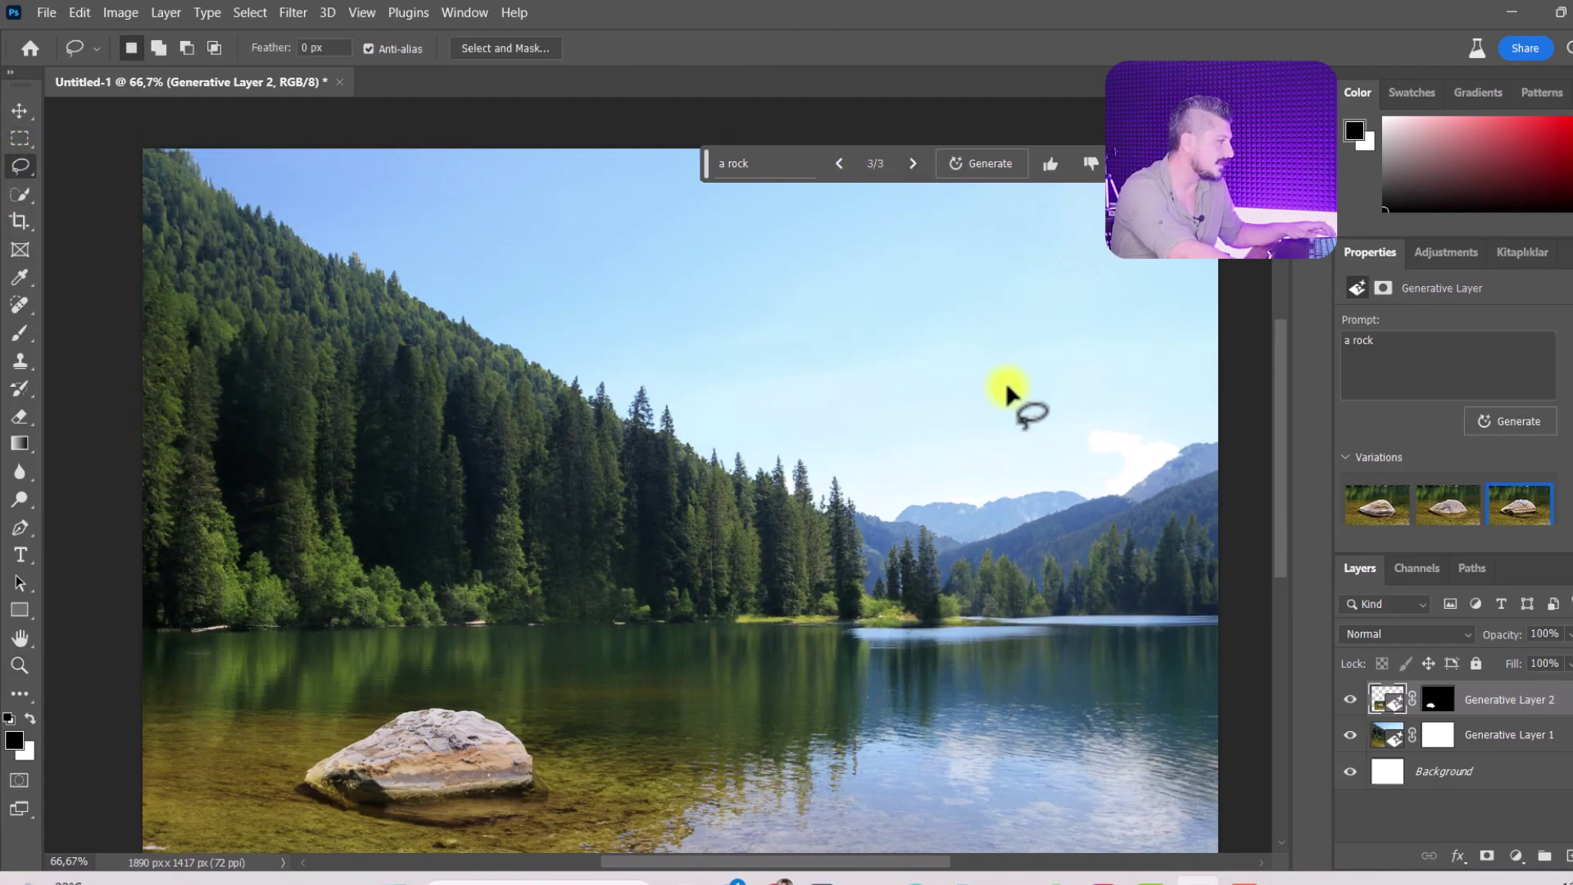
drag(1088, 272, 944, 257)
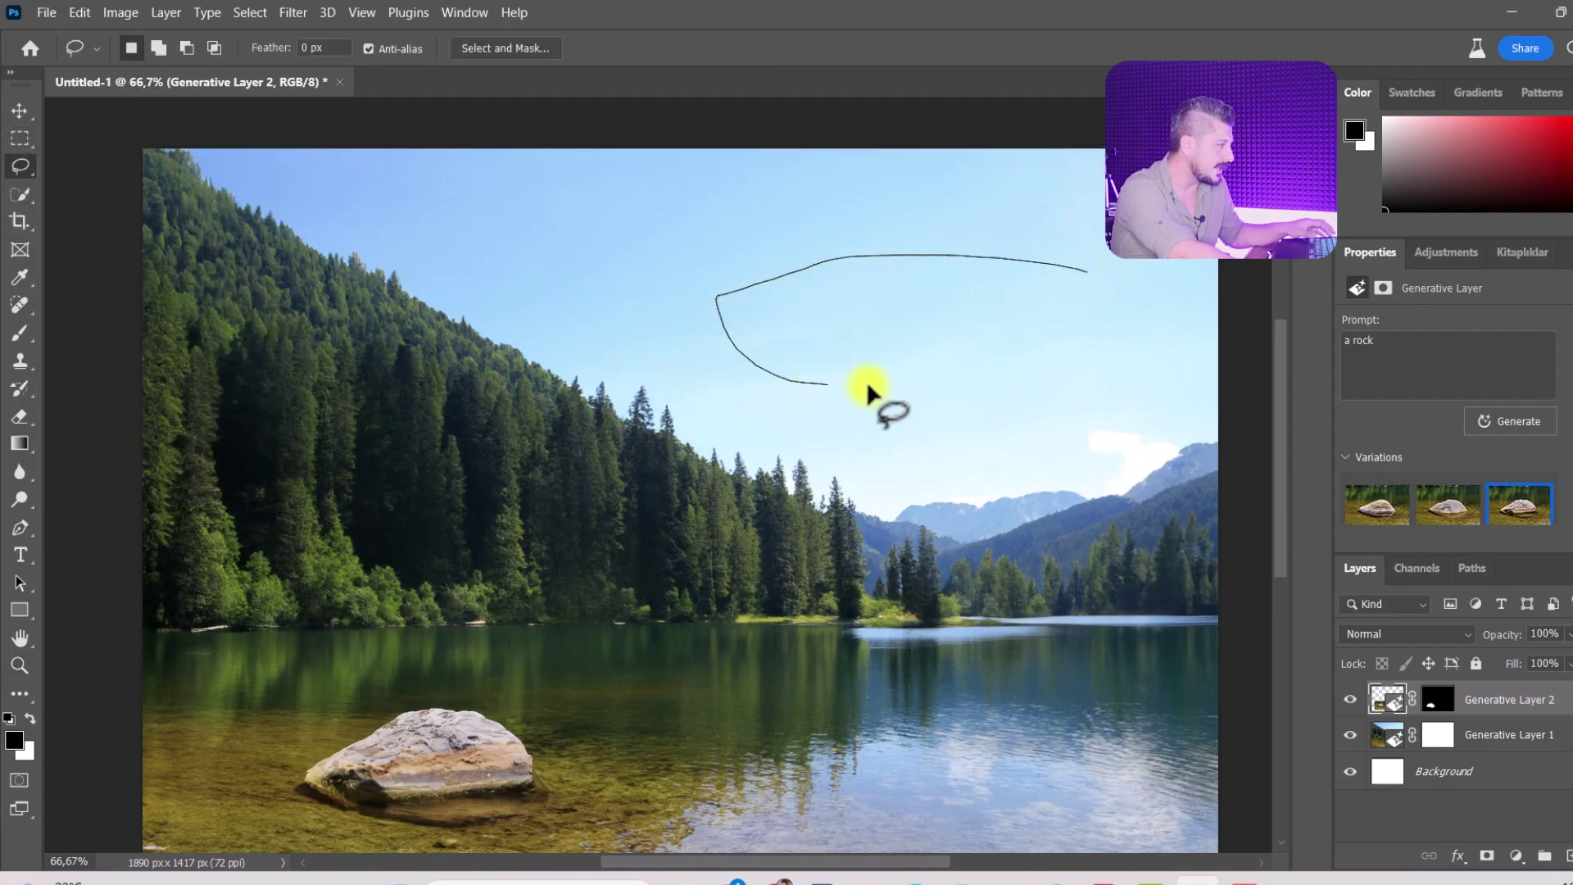
drag(1164, 346, 1166, 354)
triple_click(1451, 353)
text(flying bir)
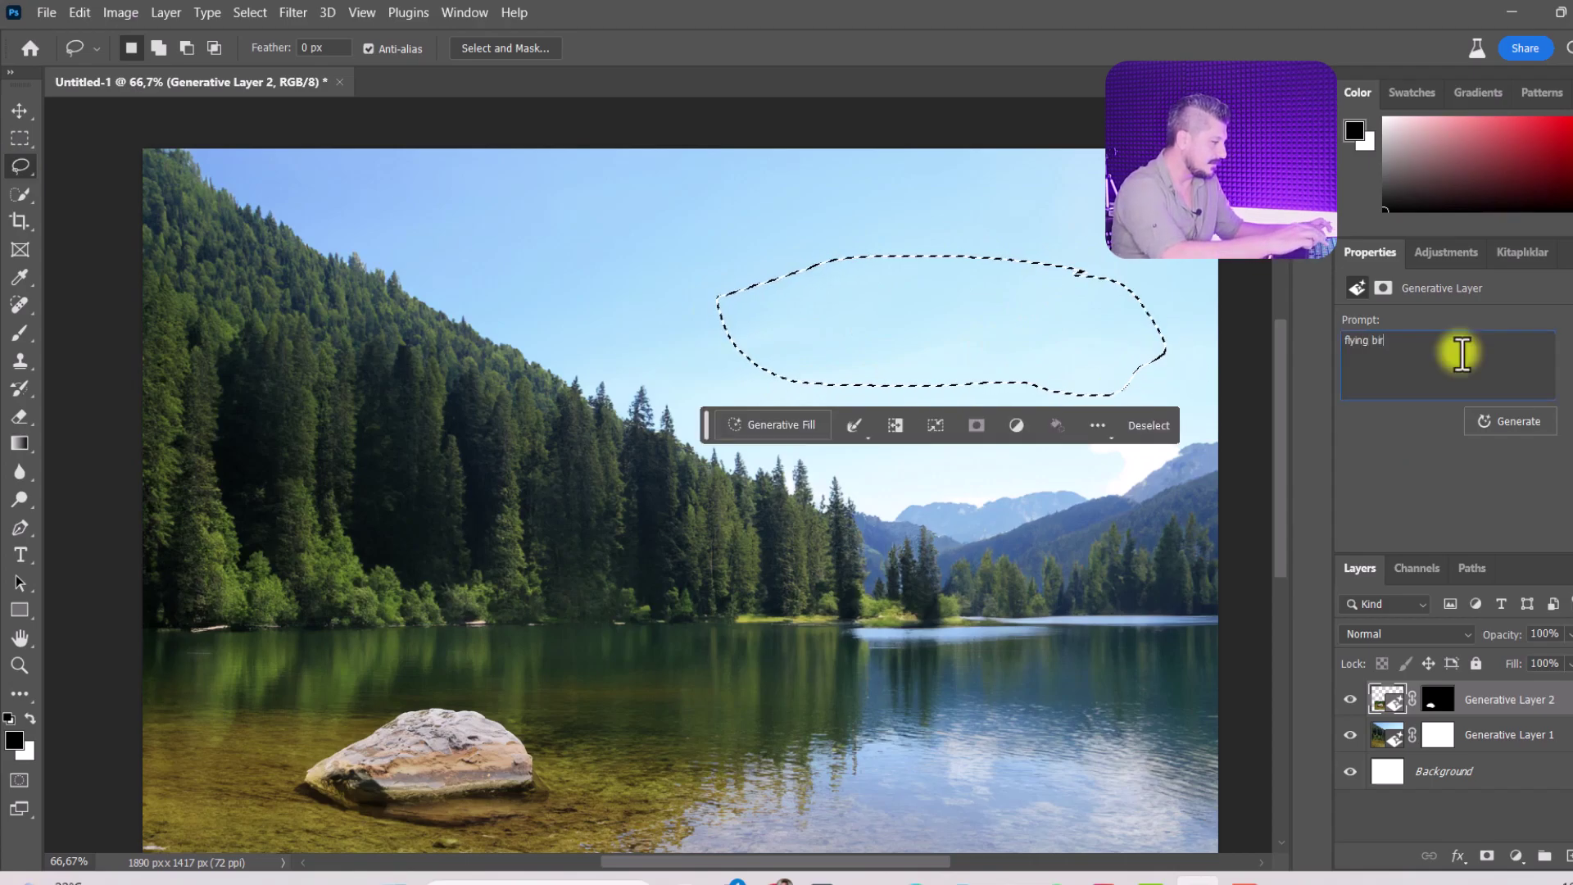
text(ds)
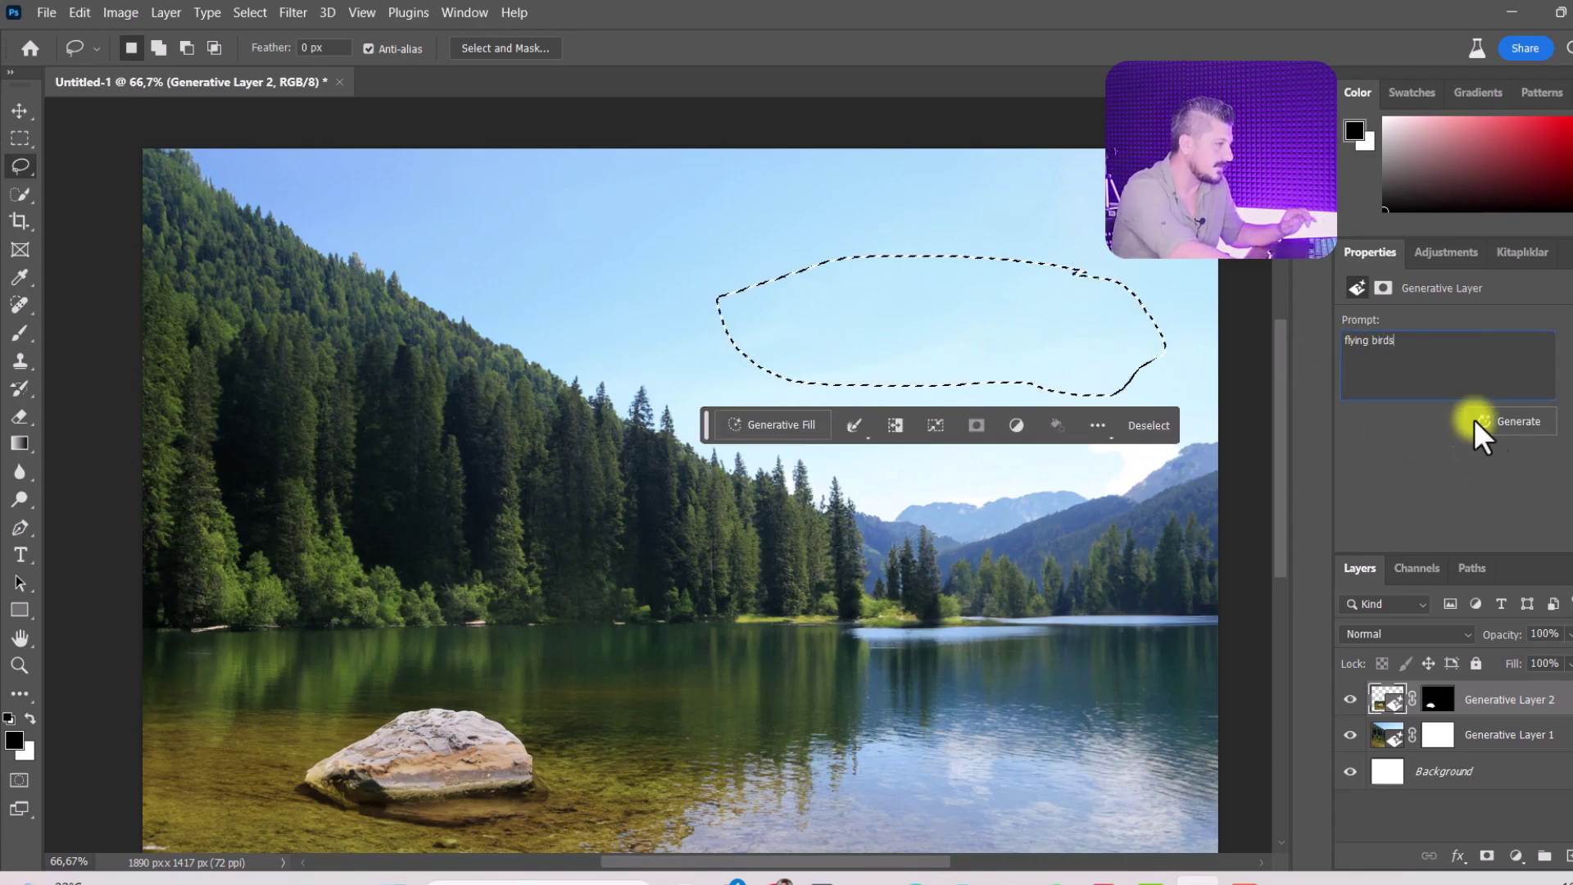
click(1498, 421)
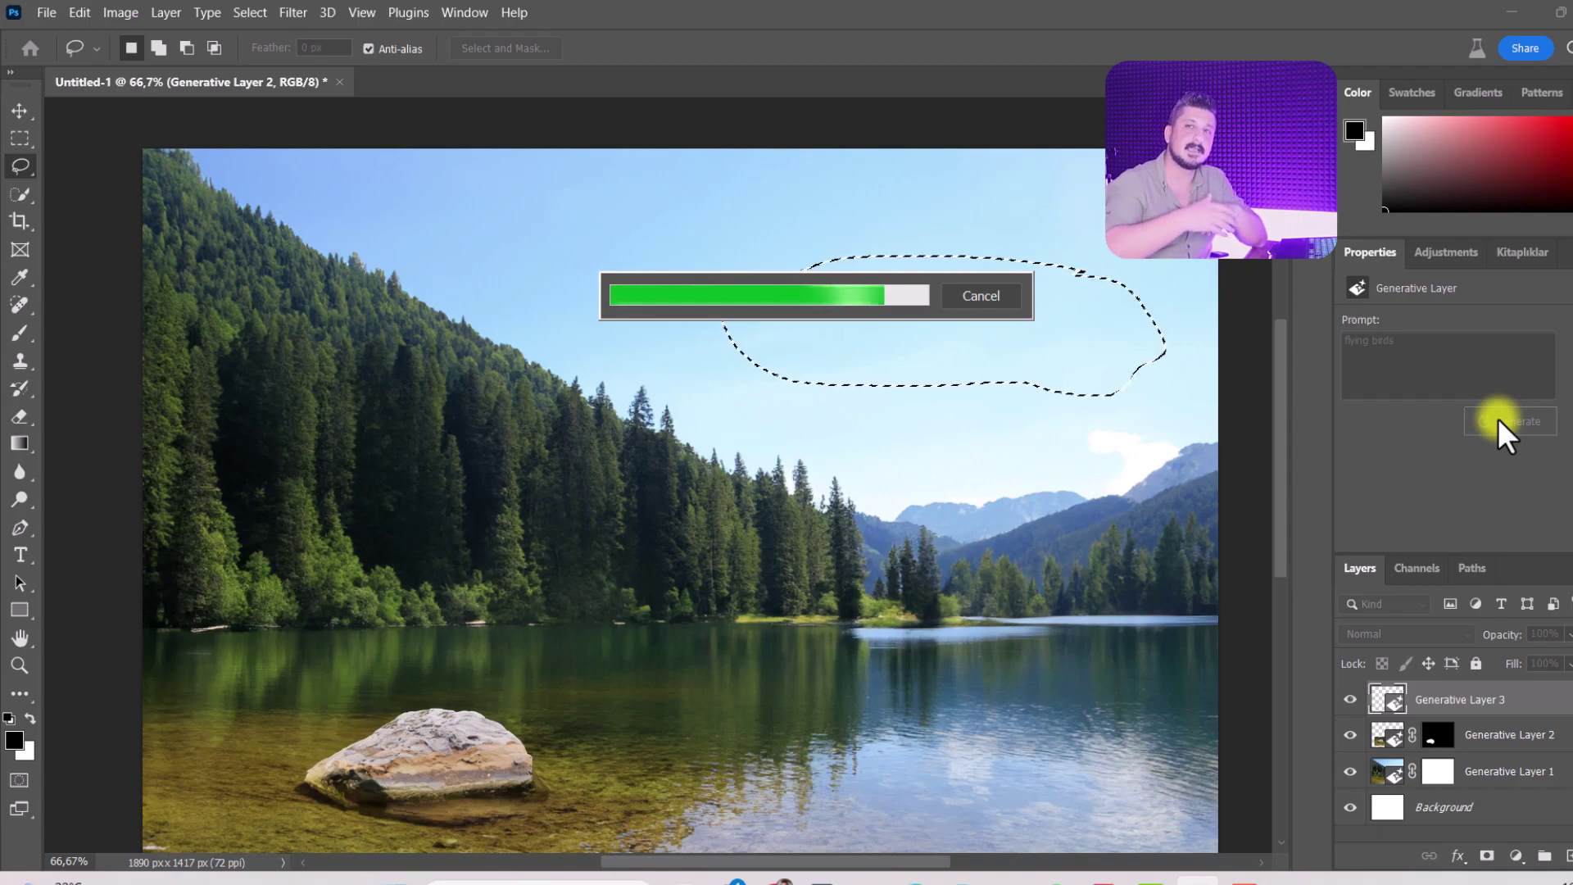
- Toggle the rock layer's visibility to compare, then view the third bird variation
click(1350, 734)
click(1350, 734)
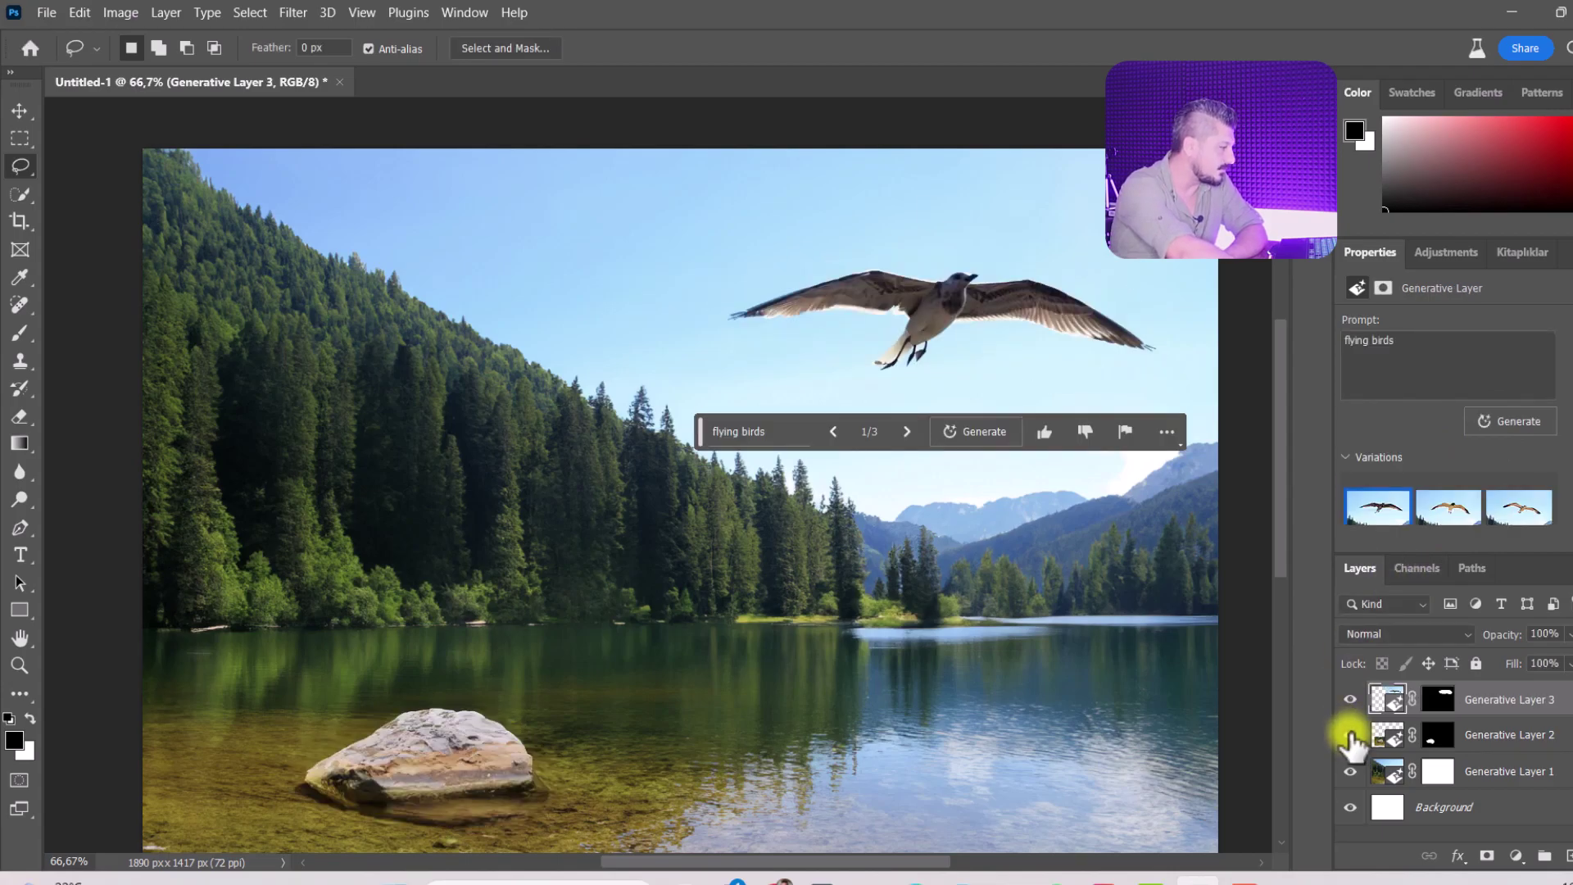
click(1350, 735)
click(1352, 736)
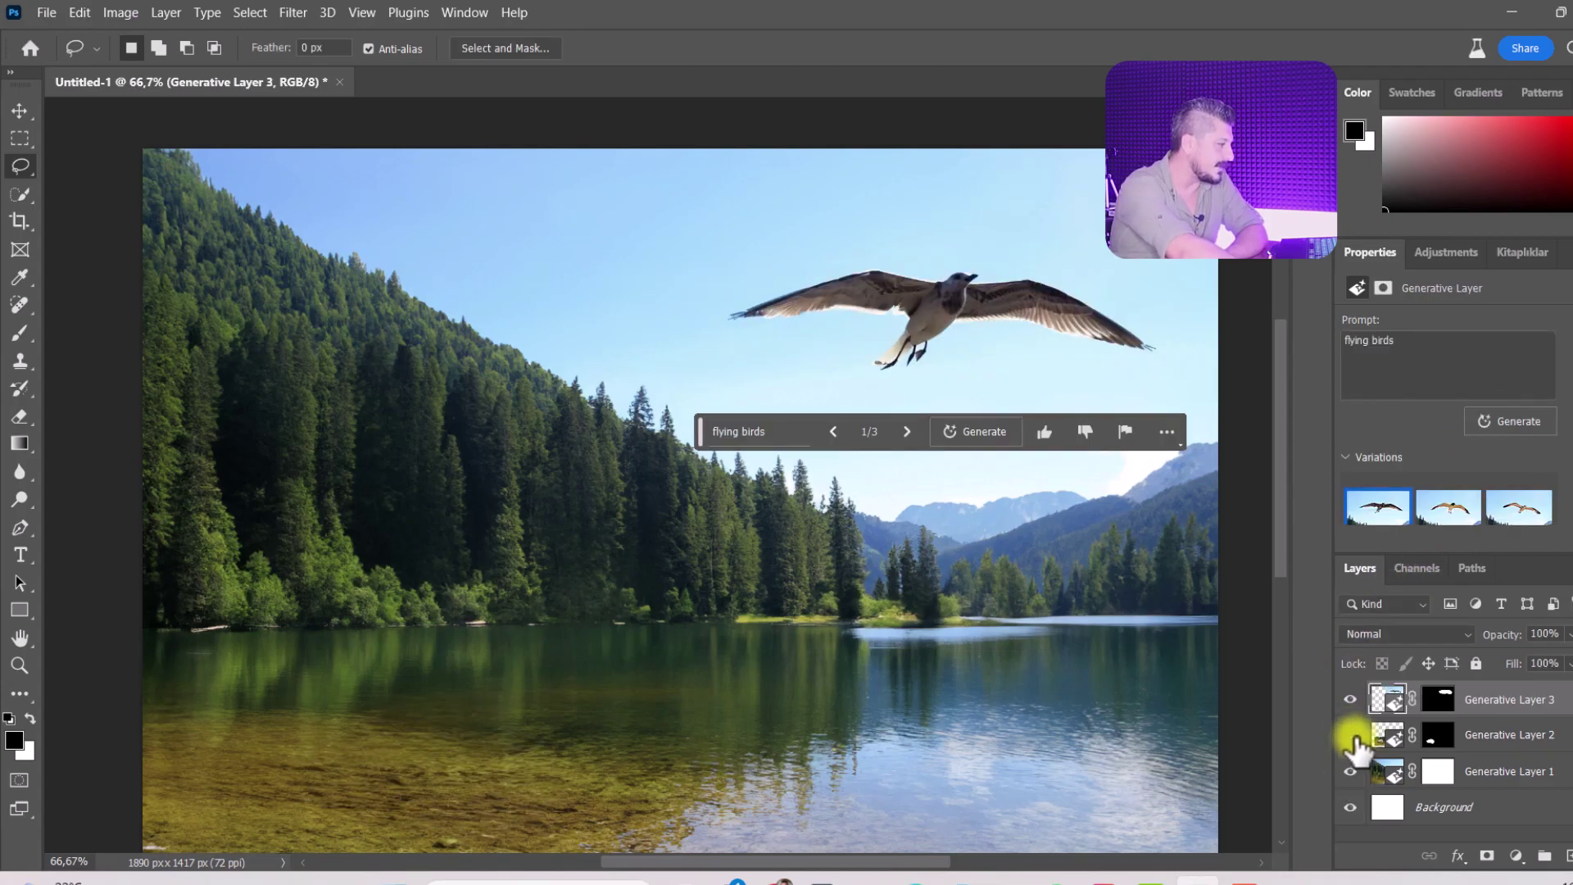
click(1351, 735)
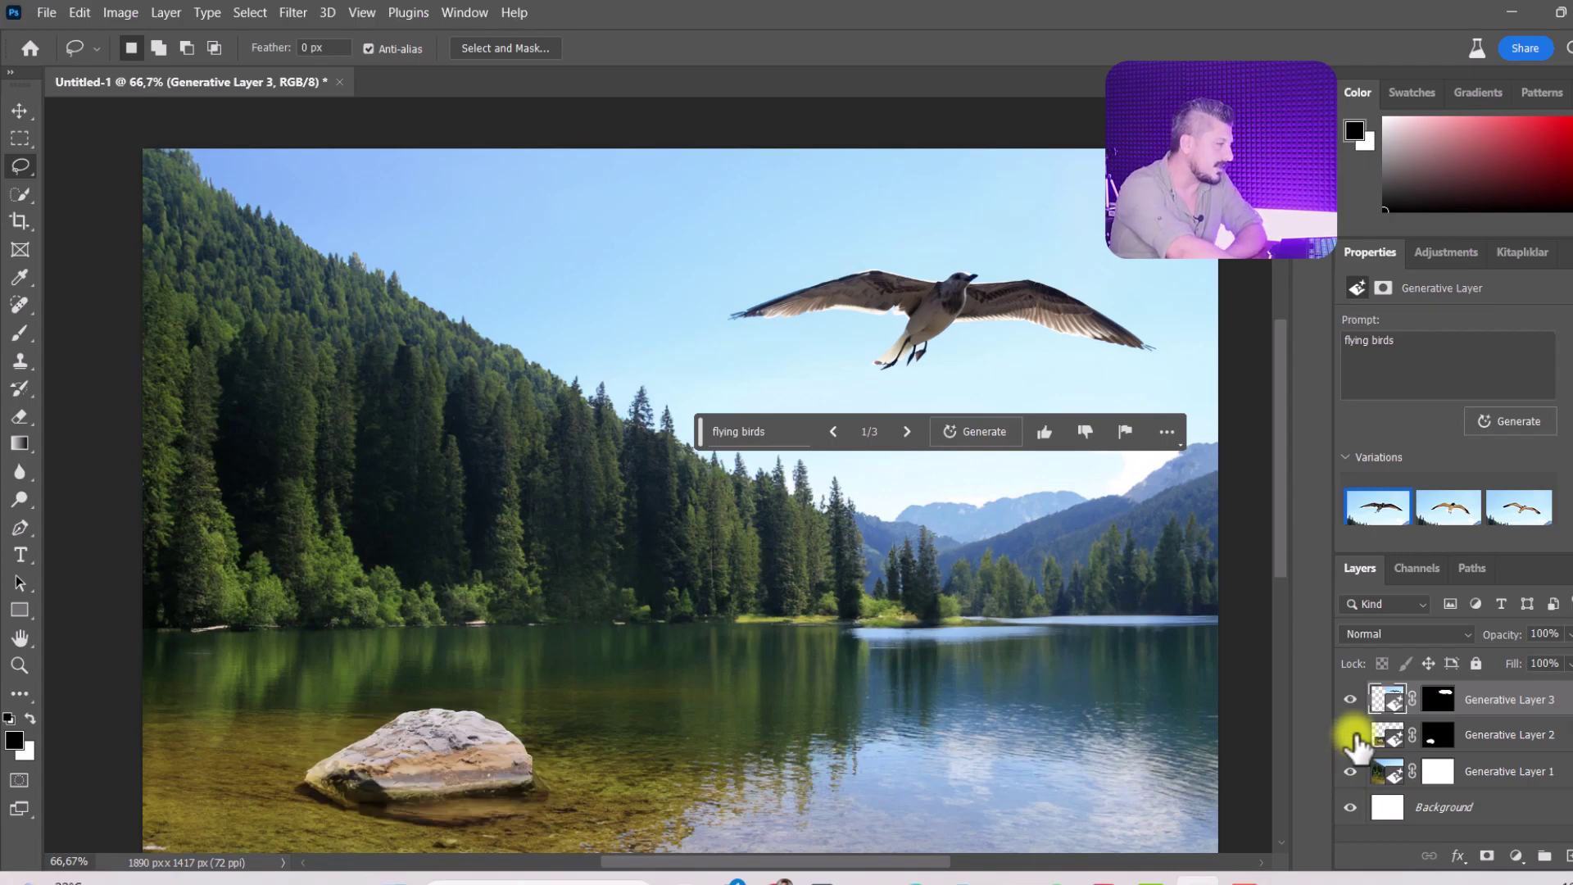
click(1351, 735)
click(910, 430)
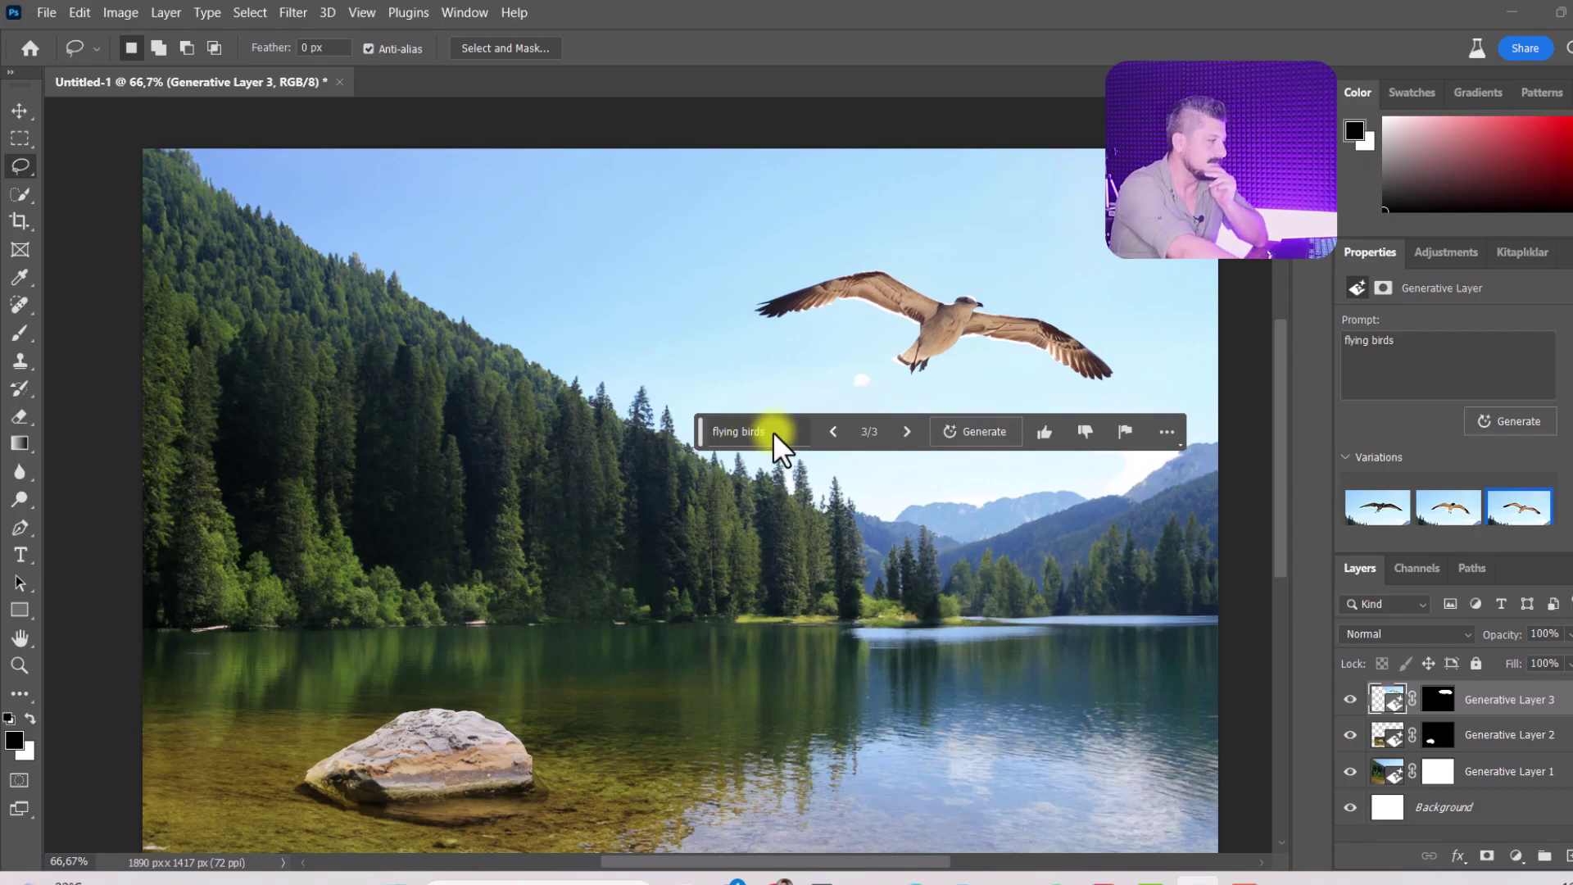
- Regenerate with 'a lot of birds', pick variation 2/6, and set layer opacity to 66%
click(1413, 343)
text(a lot of)
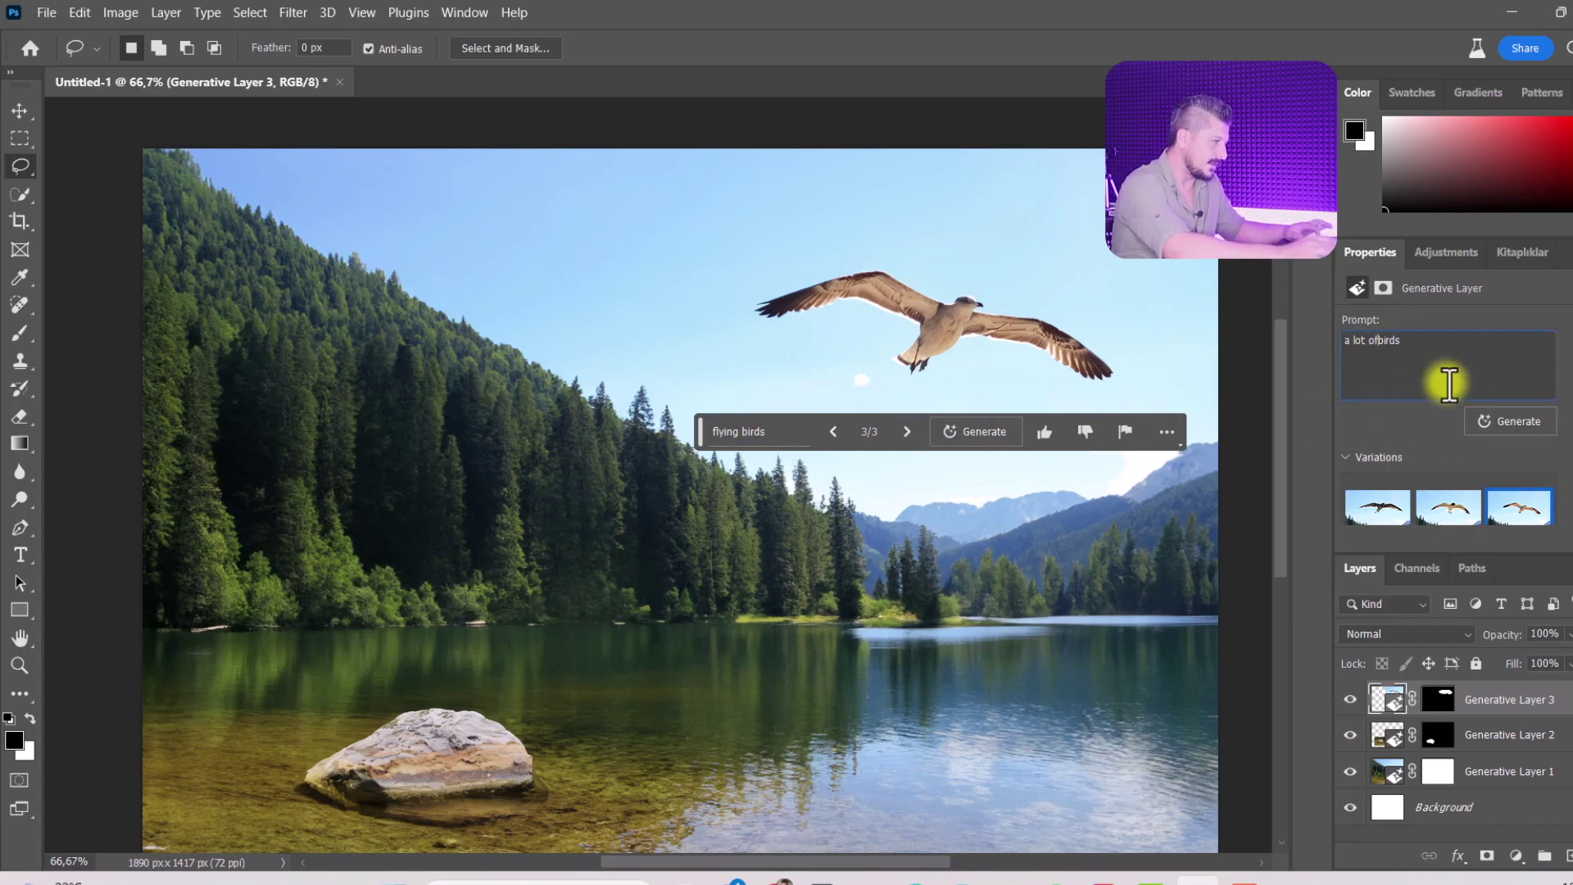
click(1529, 419)
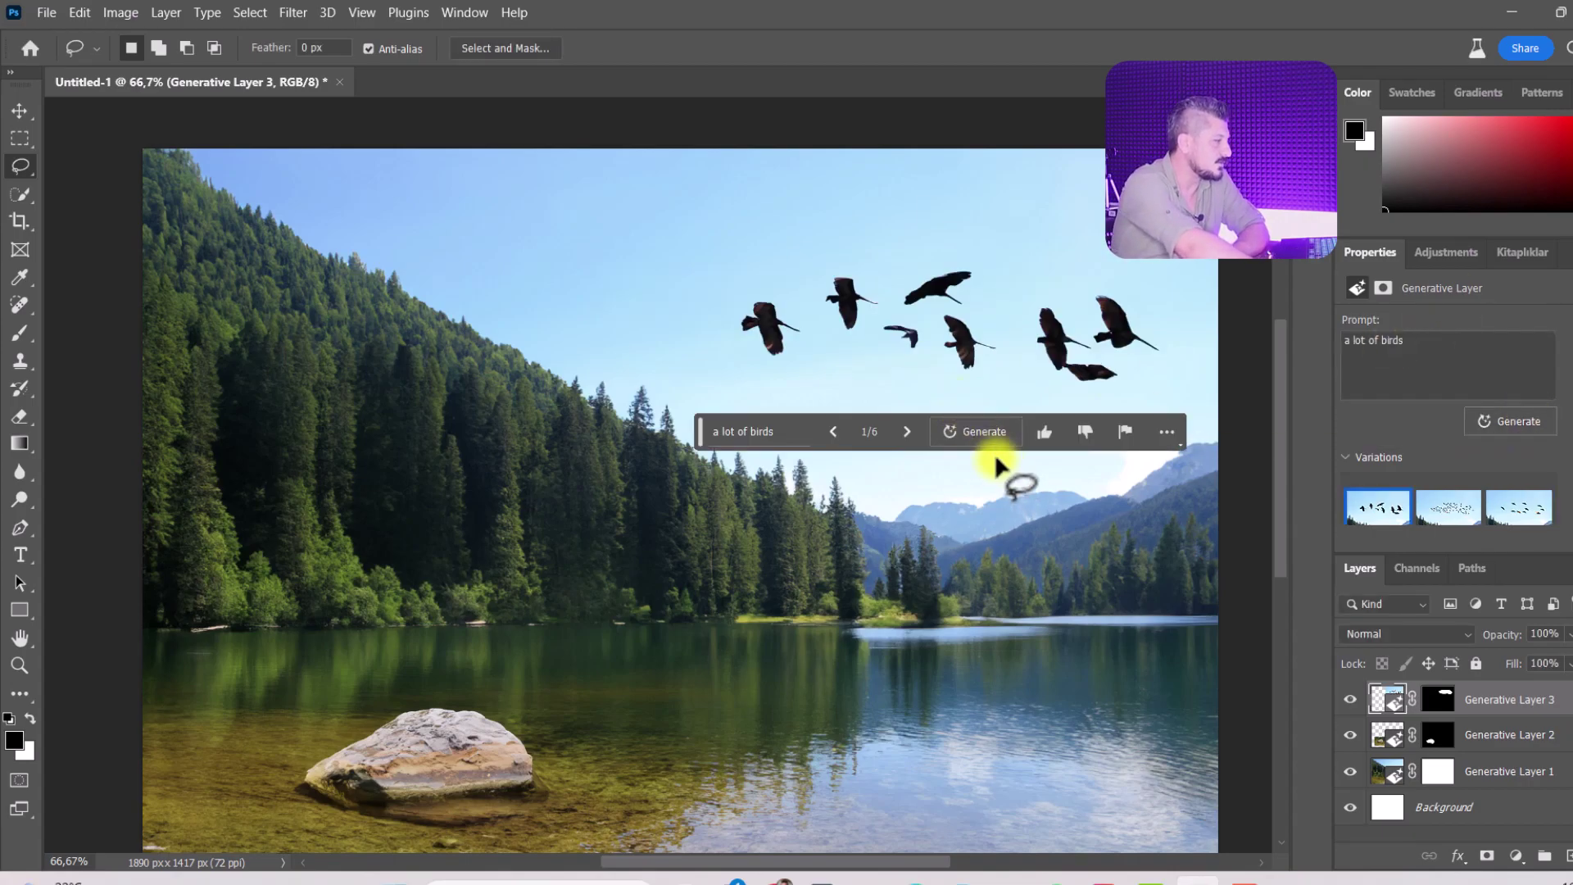
click(906, 432)
click(20, 110)
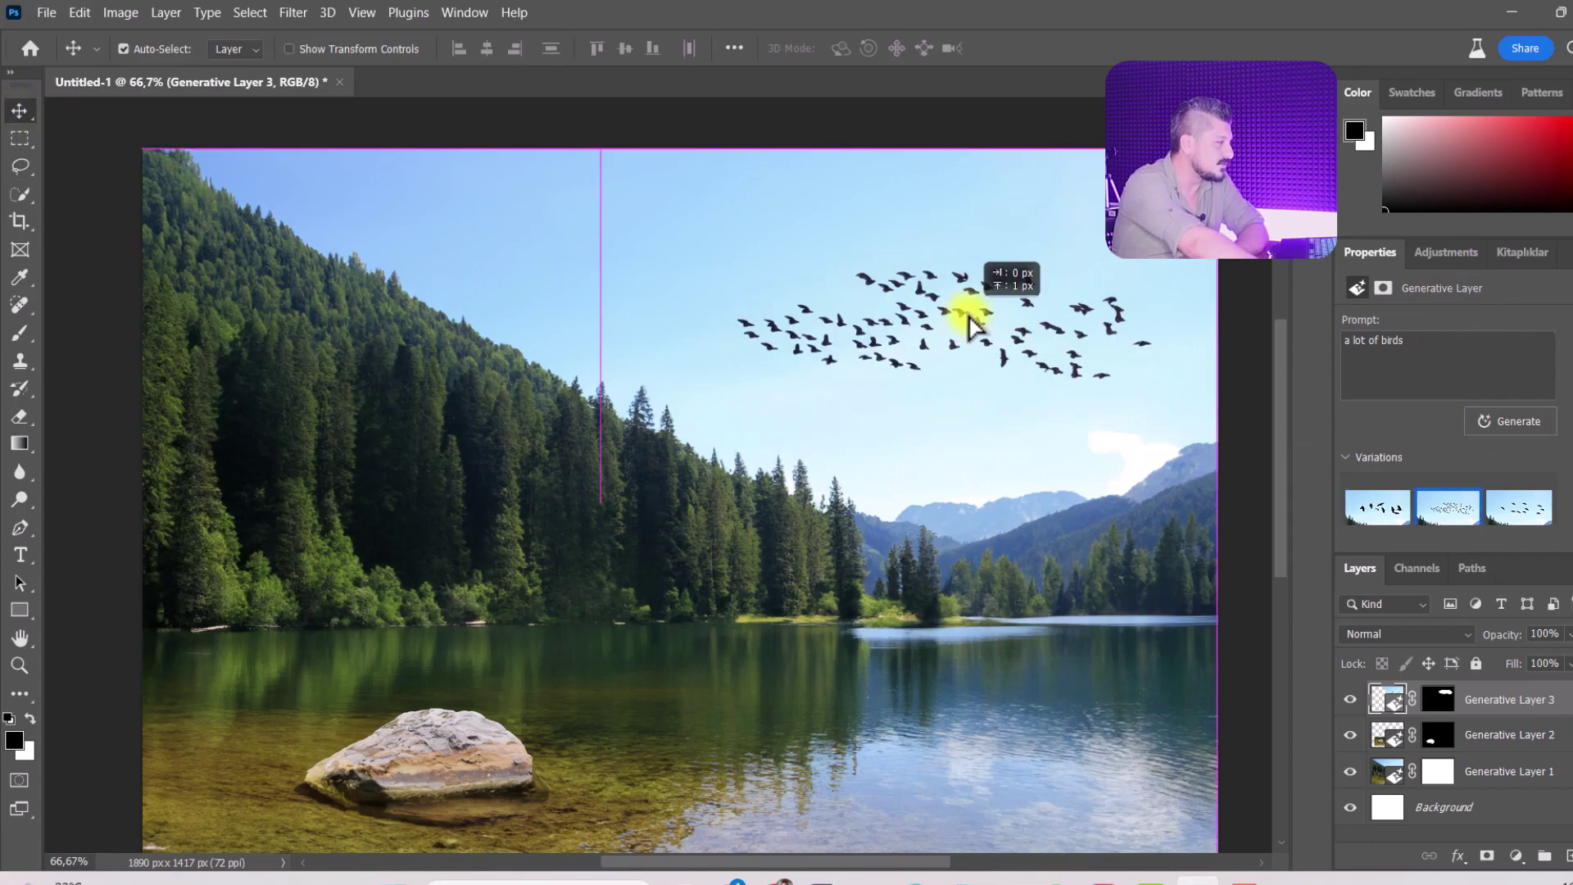
mouse_move(1568, 635)
mouse_down()
mouse_move(1565, 663)
mouse_move(1534, 648)
mouse_up()
click(1260, 340)
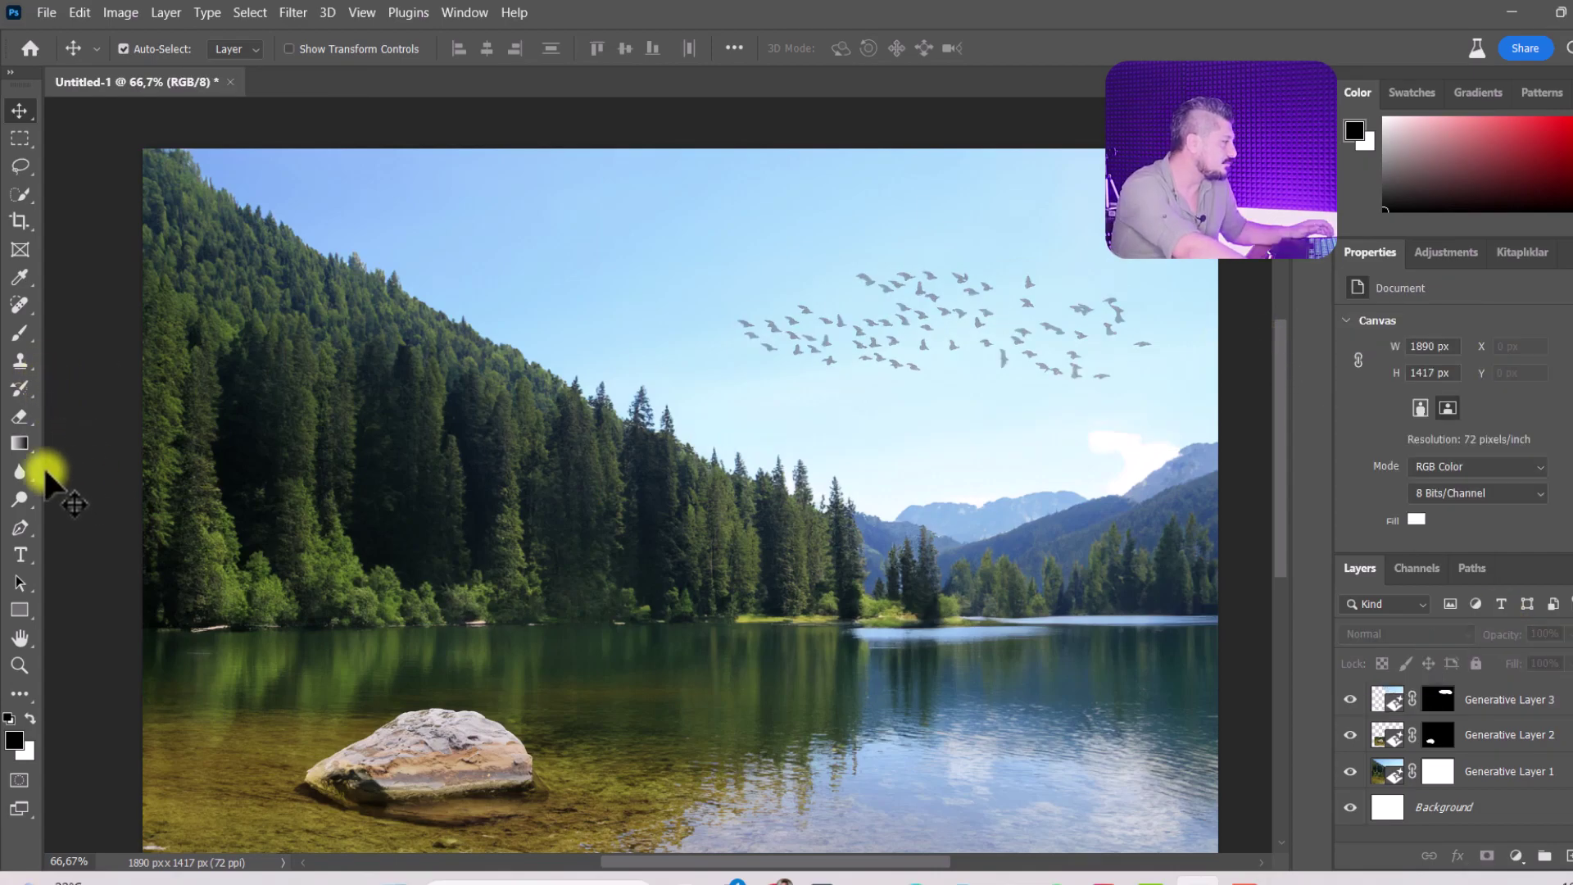
- On Generative Layer 1, lasso part of the lake and generate 'a duck swimming in water'
click(1511, 772)
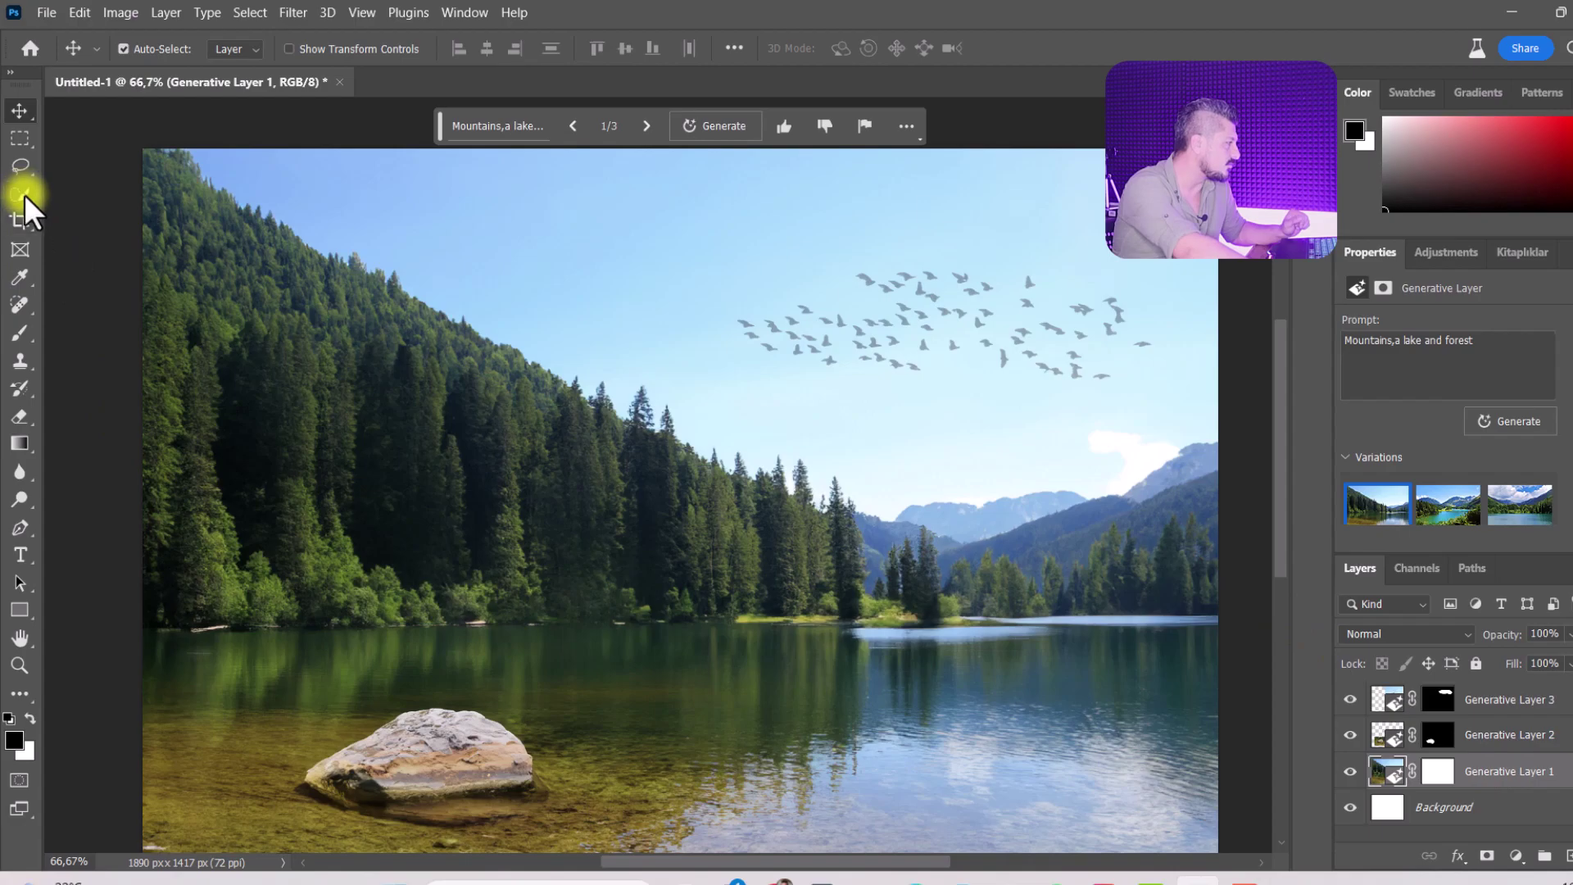
click(20, 165)
drag(845, 673, 1030, 695)
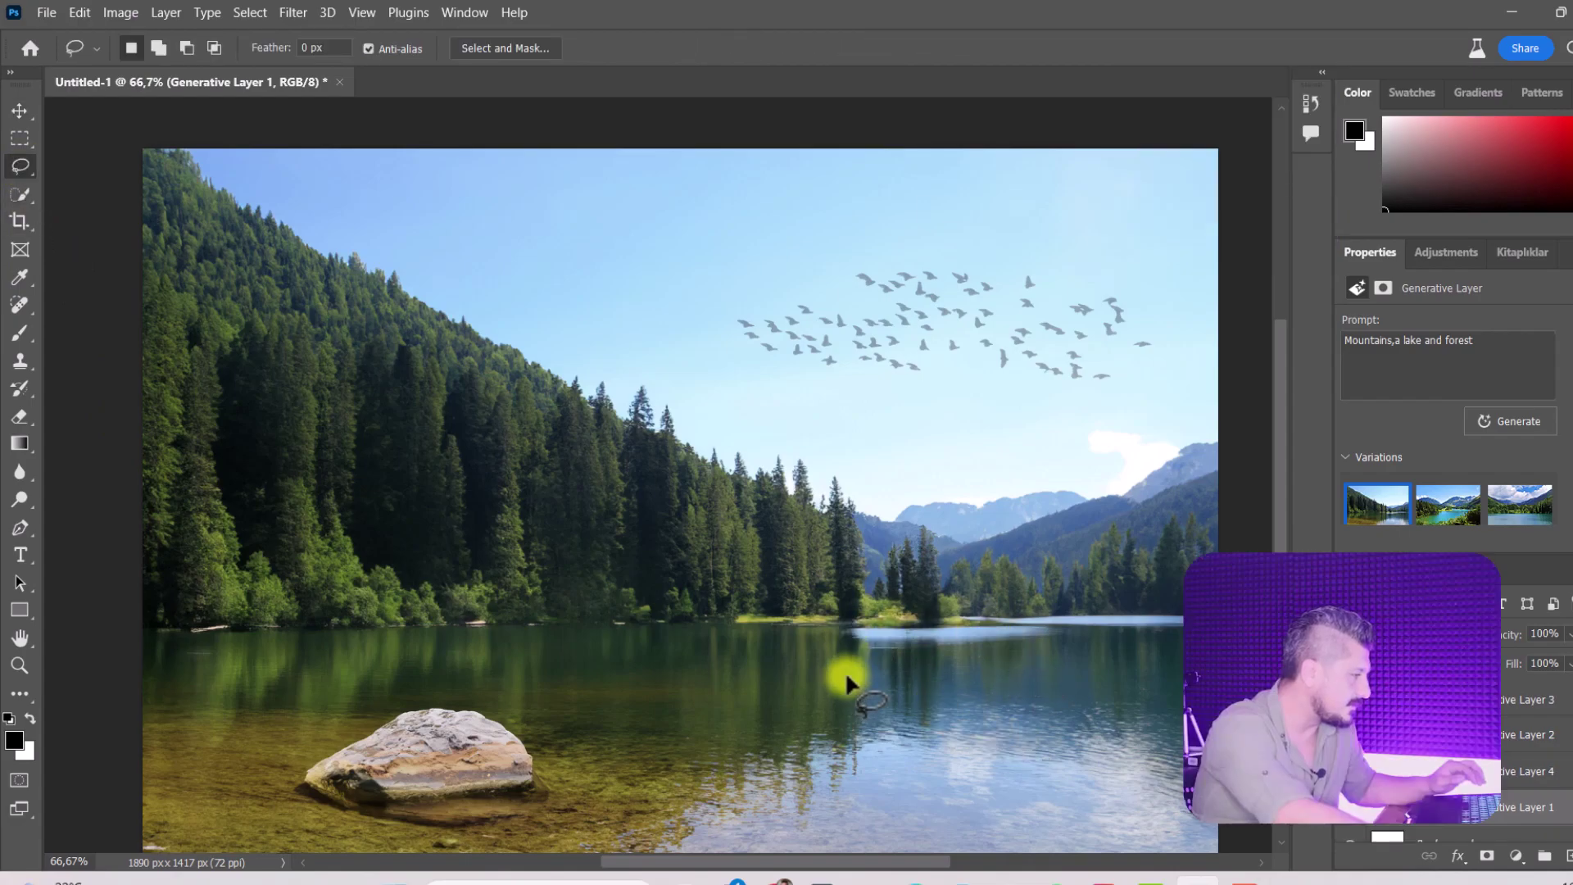
drag(927, 746, 848, 674)
click(1039, 515)
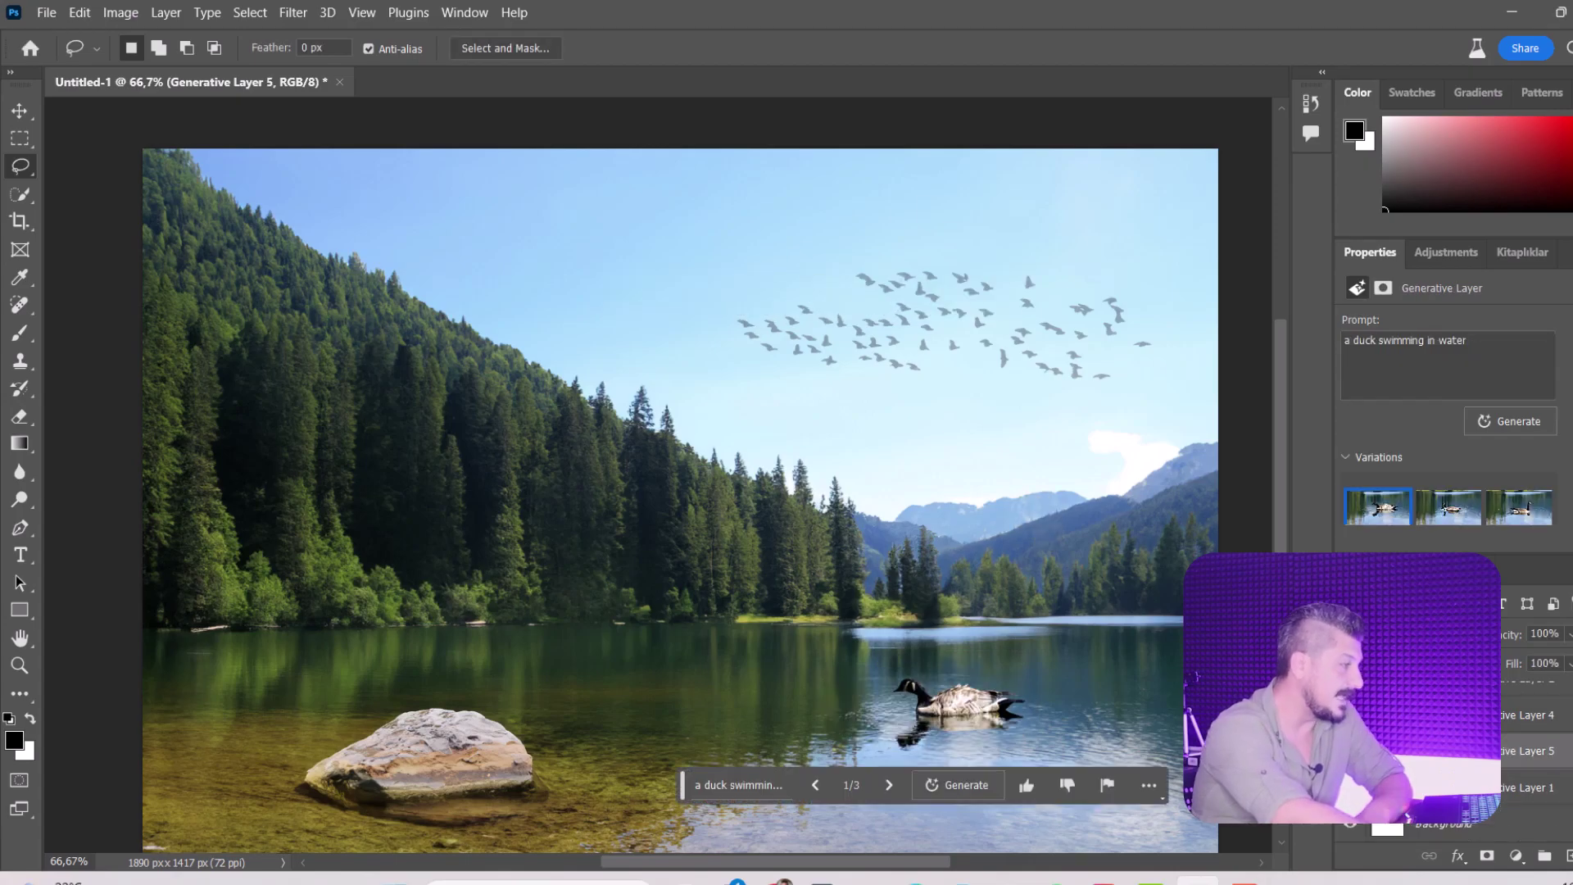
- Choose duck variation 2/3, zoom in to inspect it, then close the lake document
scroll(960, 661, down, 1)
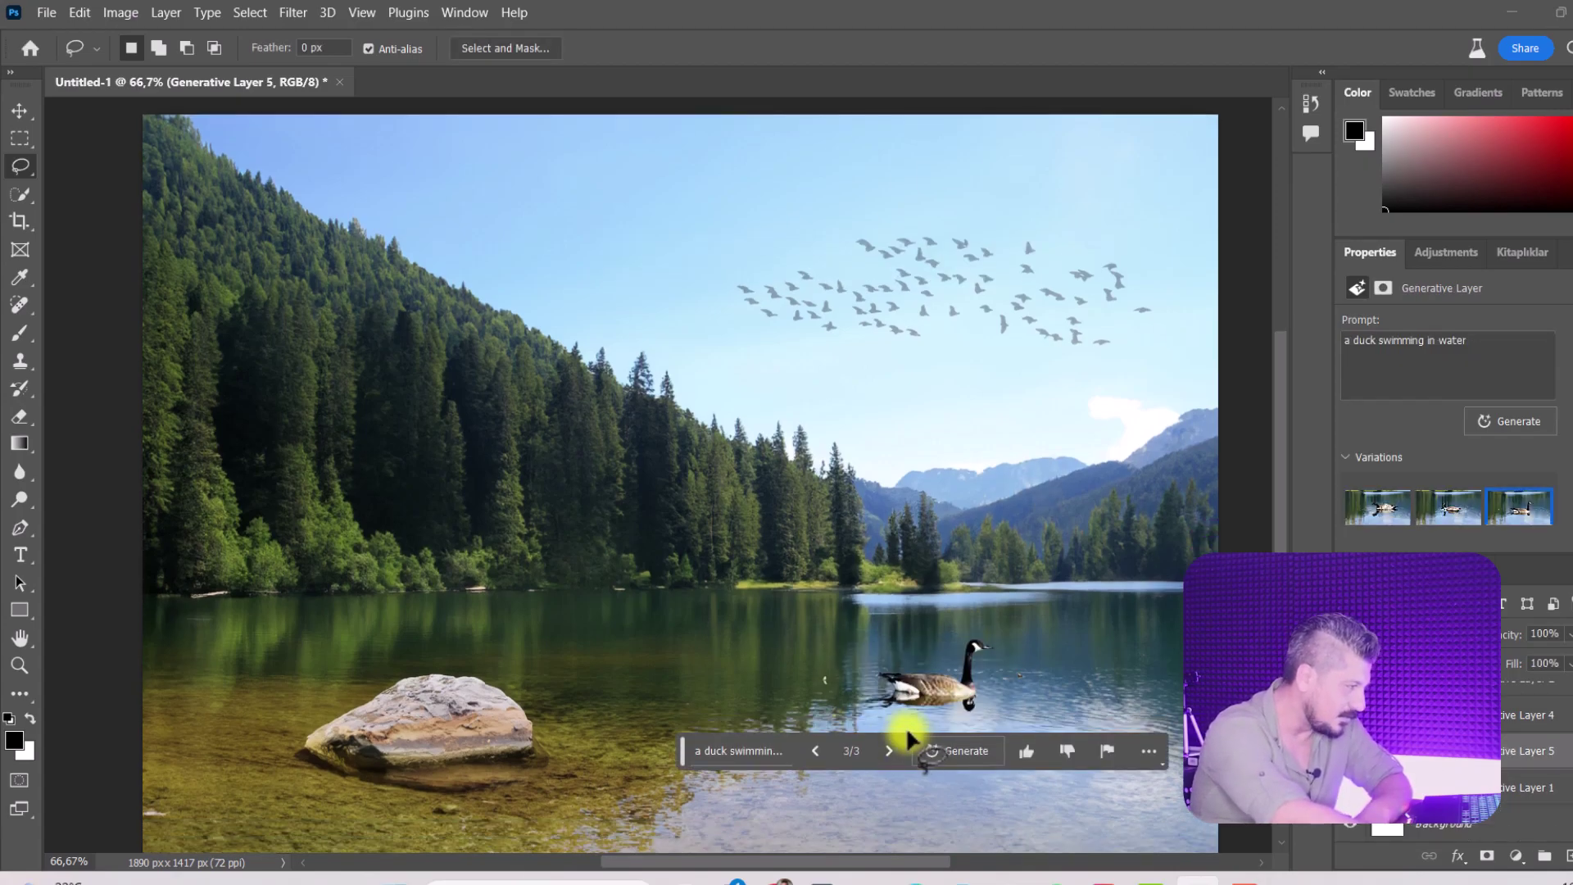
click(815, 751)
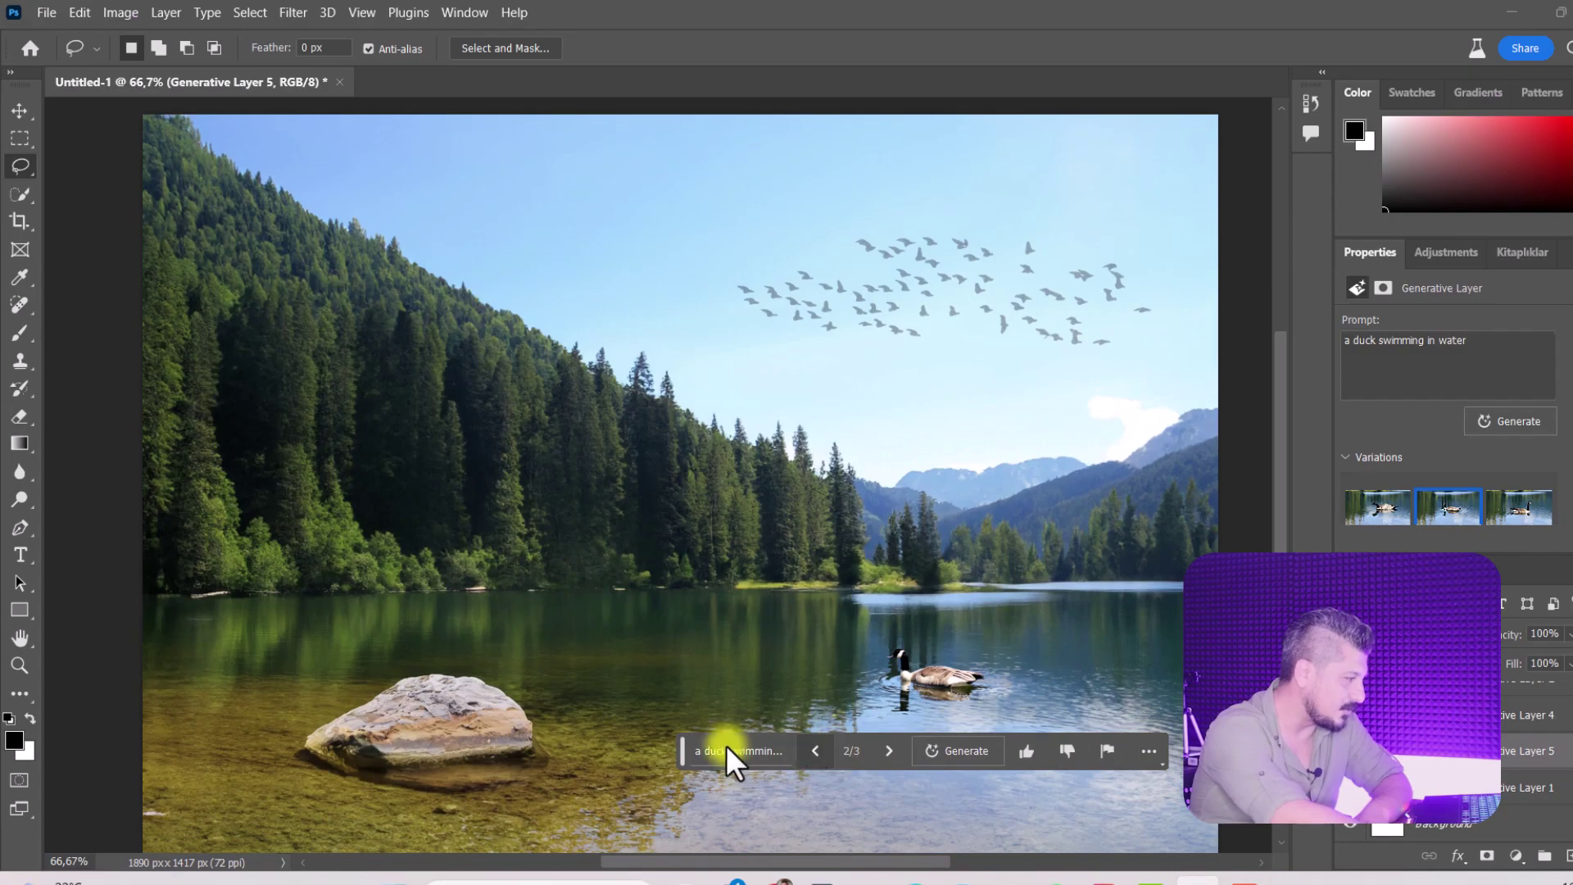
key(z)
click(1019, 692)
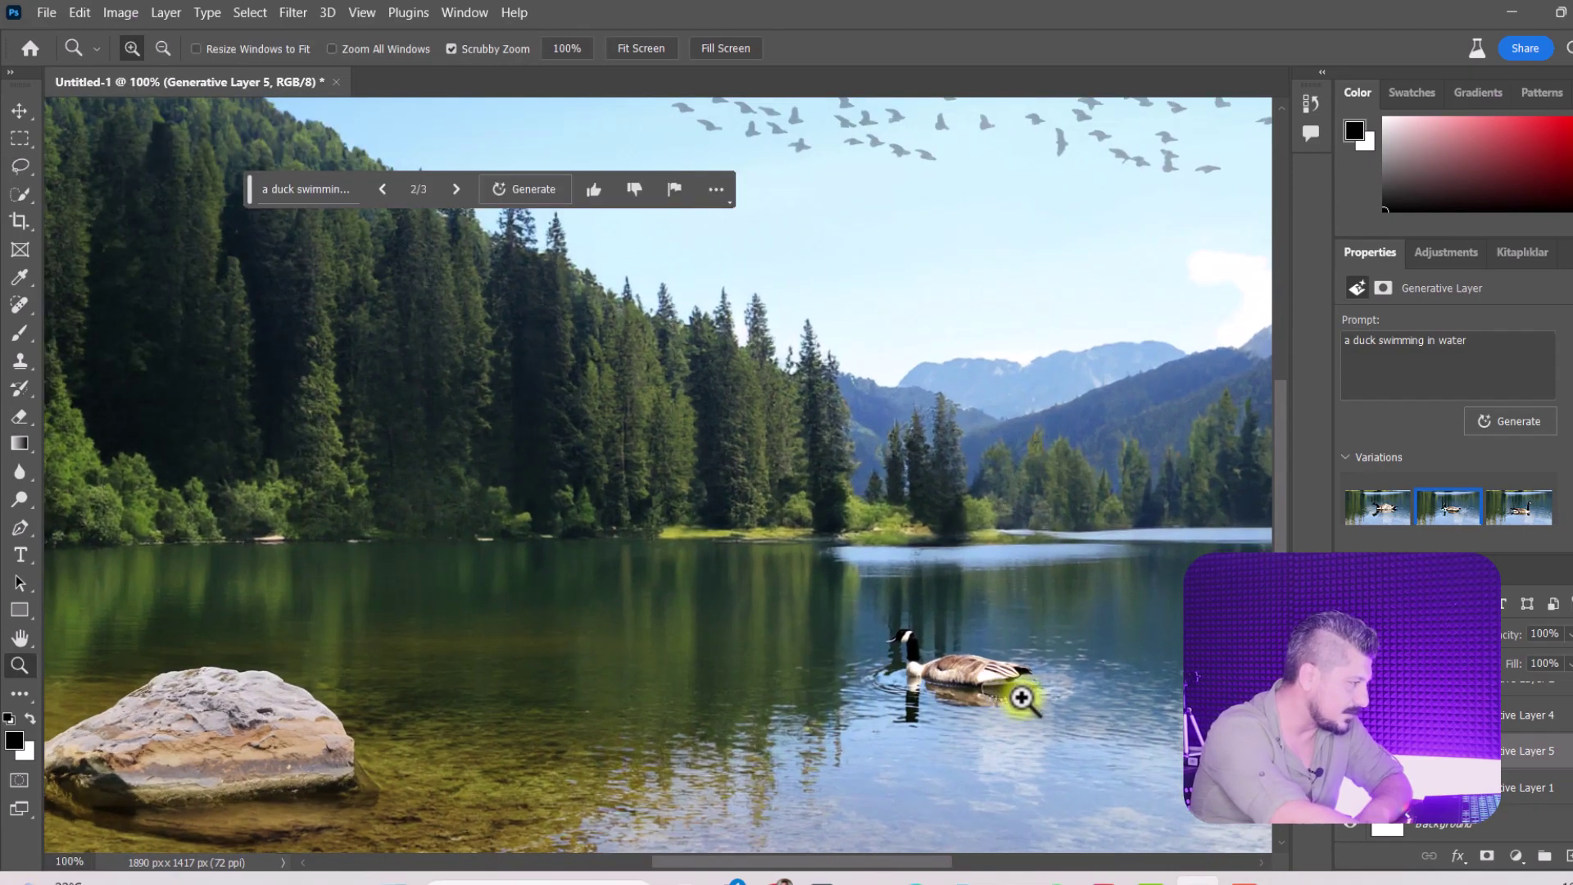
alt+click(1017, 666)
alt+click(930, 596)
scroll(937, 600, up, 2)
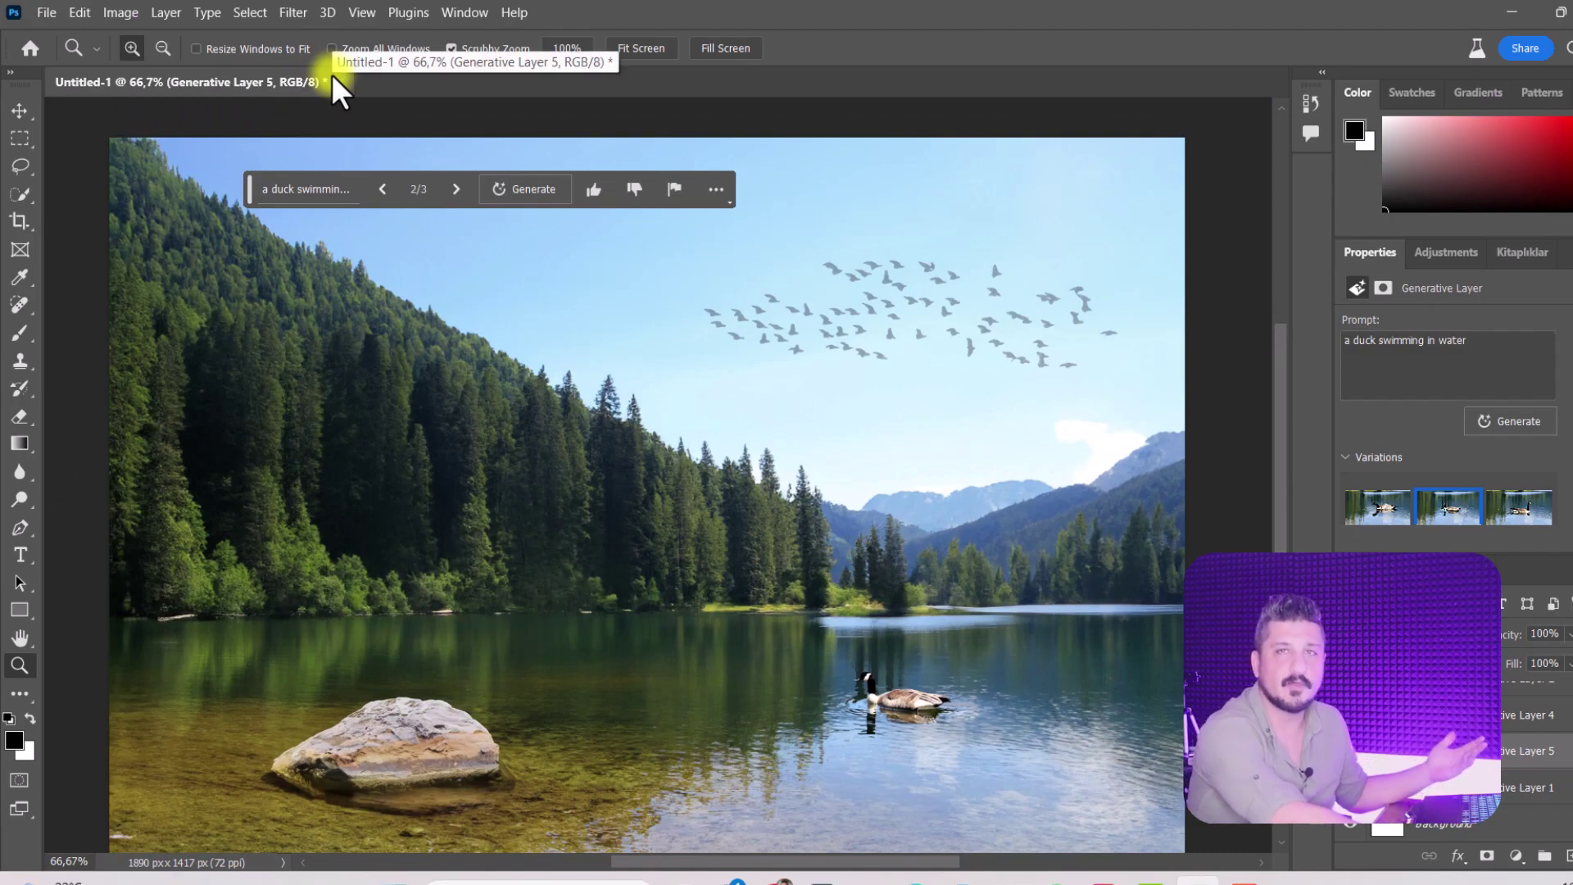
click(1492, 341)
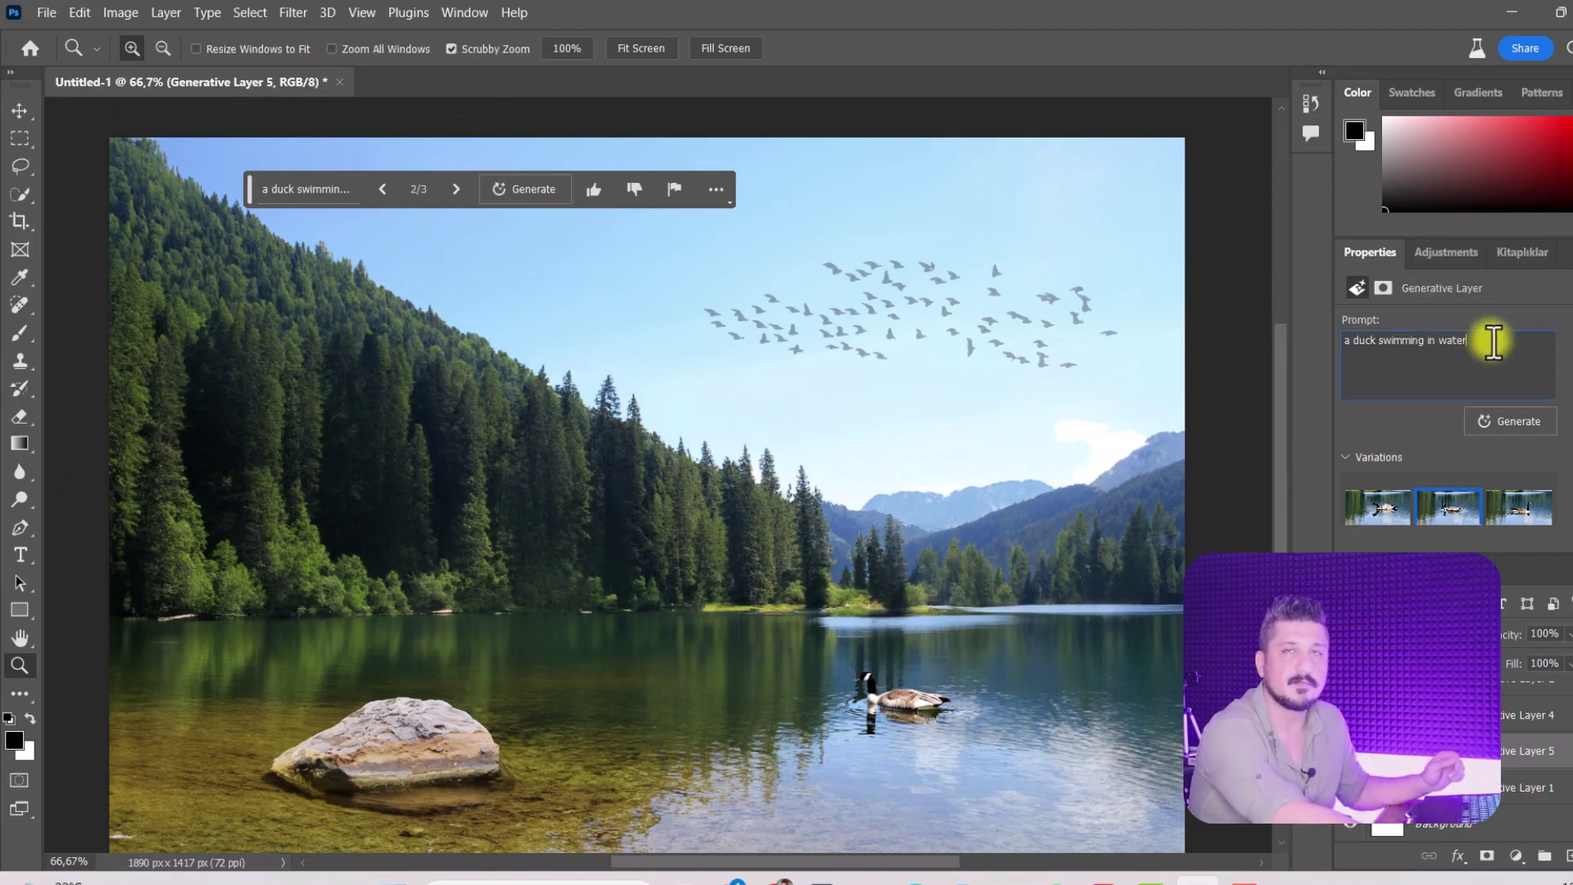
click(342, 84)
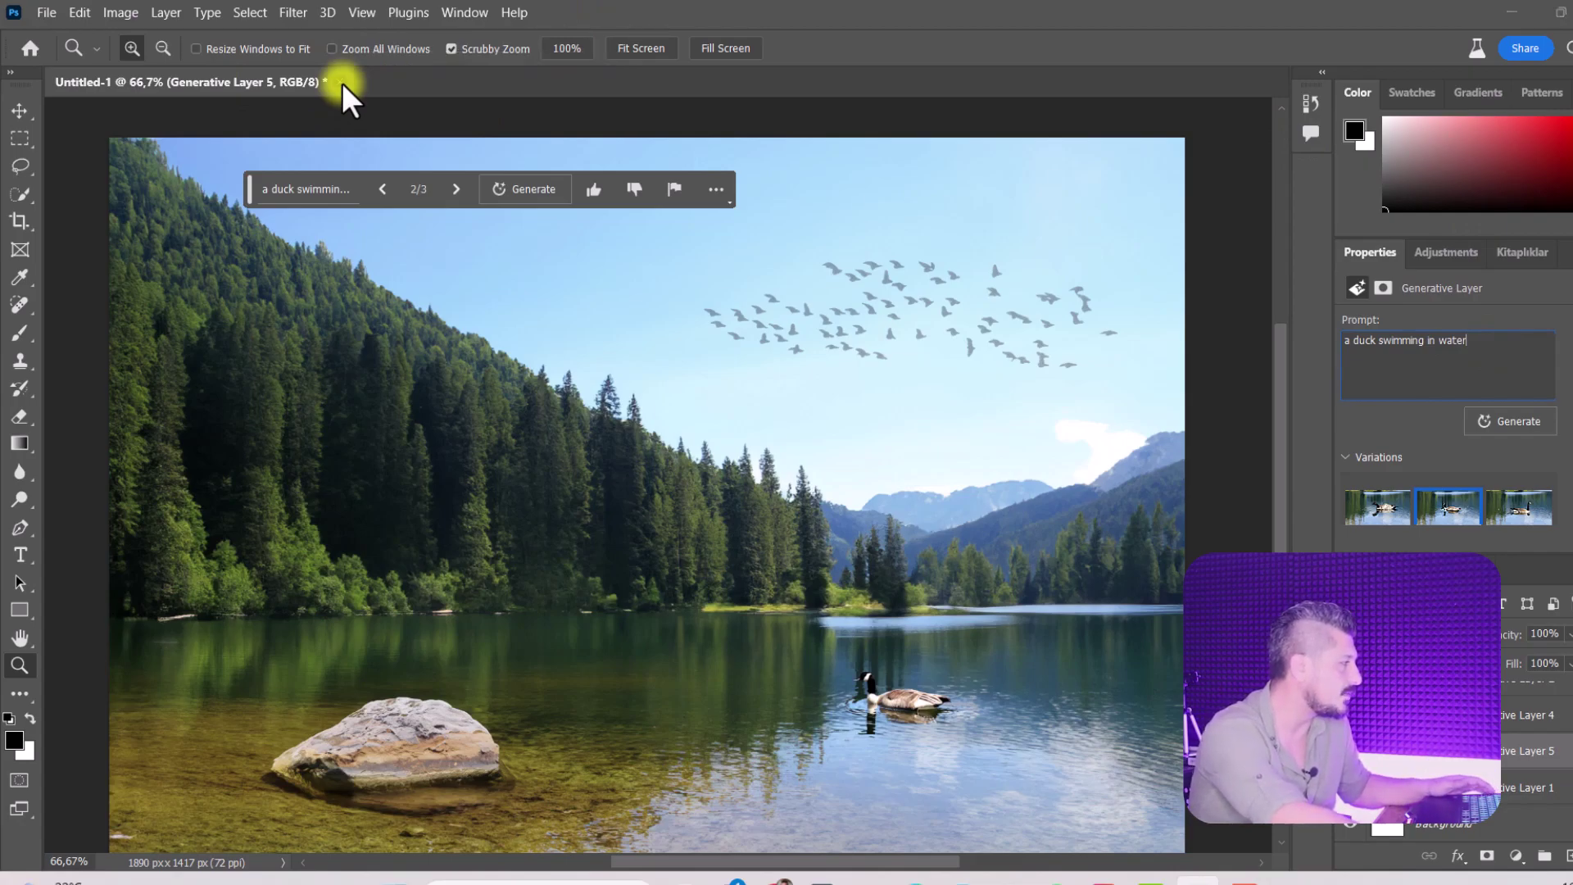
- Close the lake image without saving, then lasso Luigi and generate 'a cat' in his place
click(885, 352)
key(l)
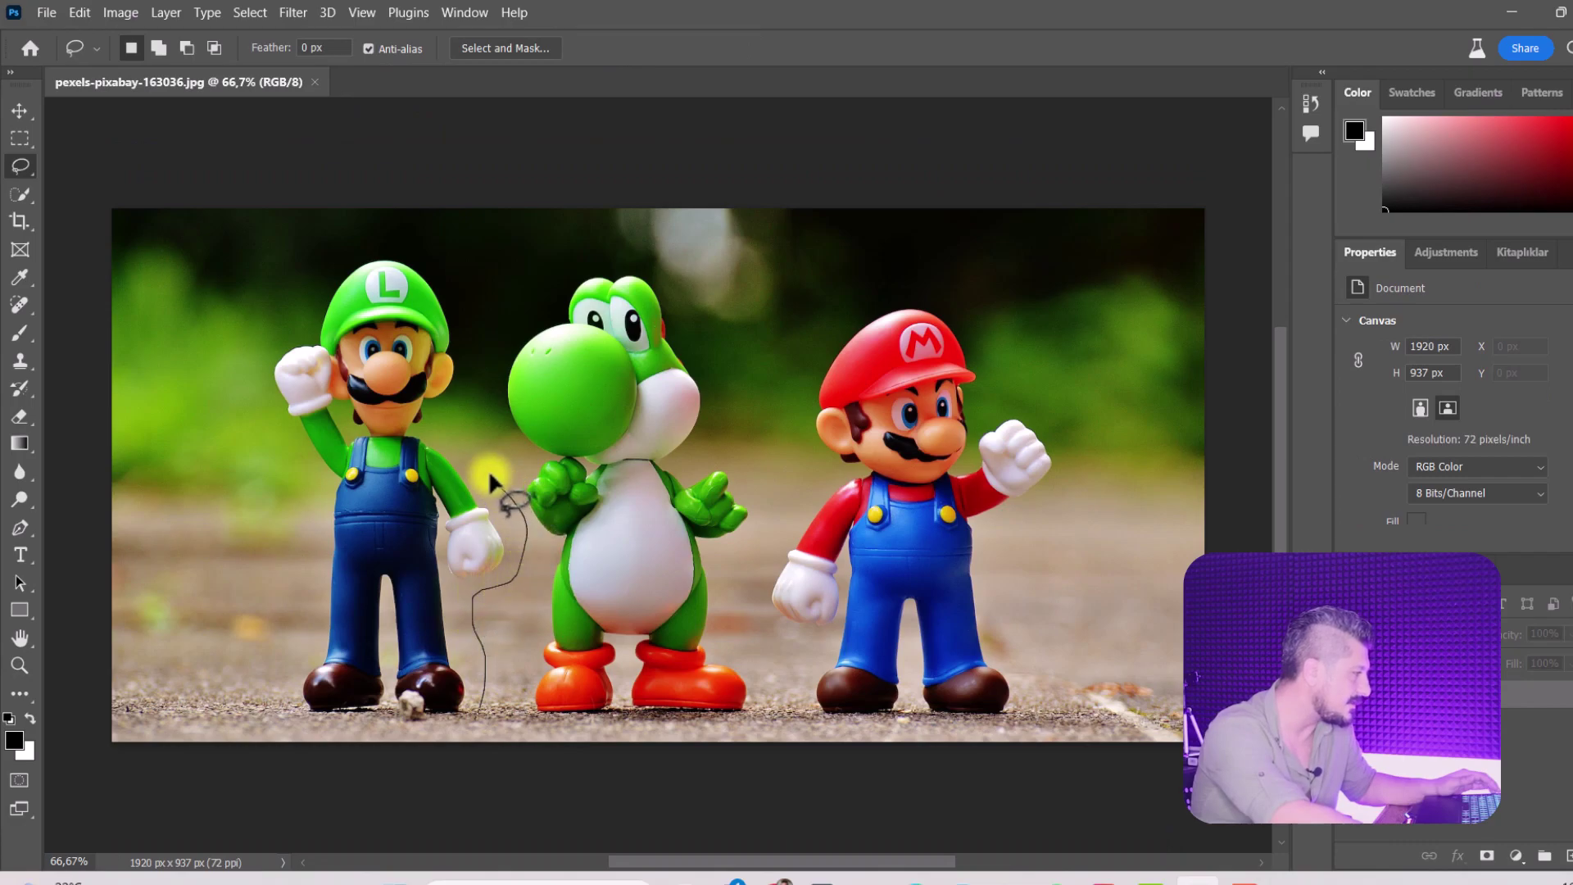
drag(469, 350, 265, 553)
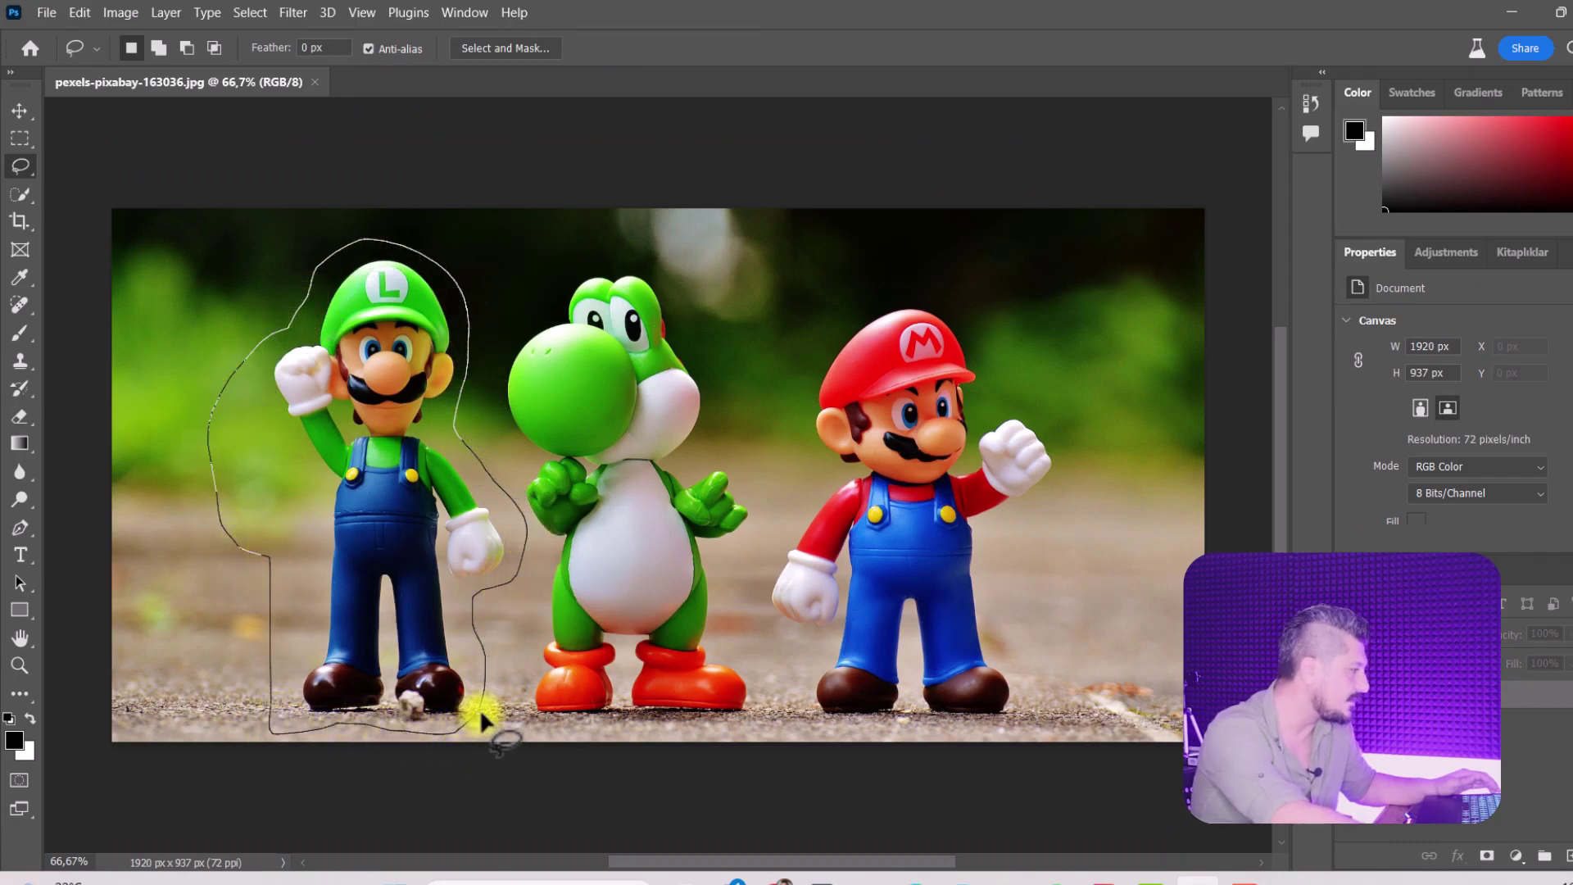
drag(274, 740, 479, 710)
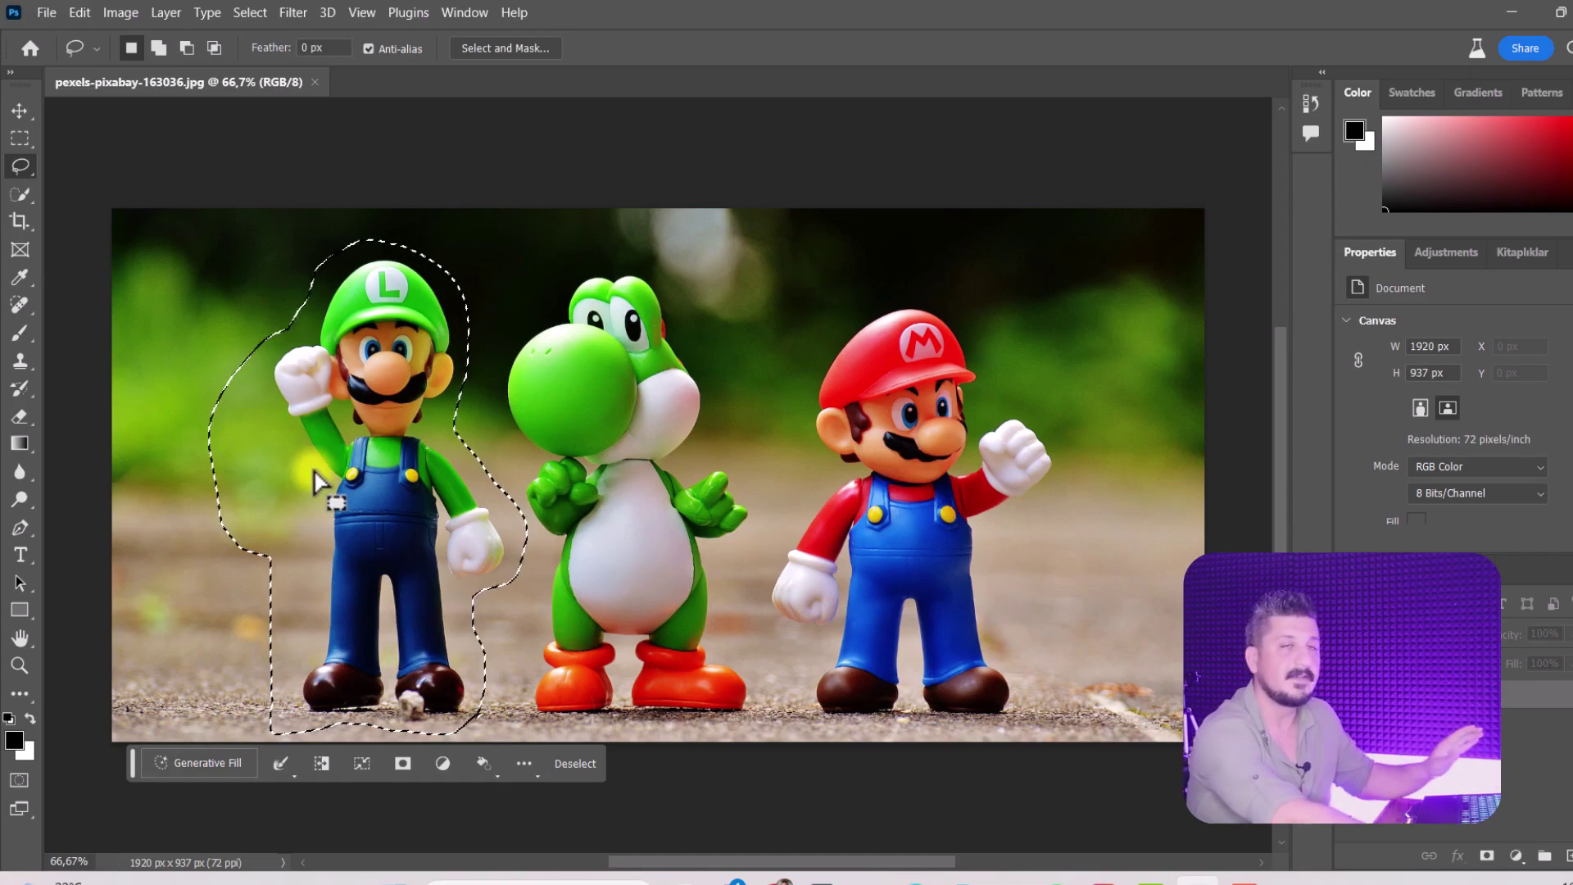
click(181, 762)
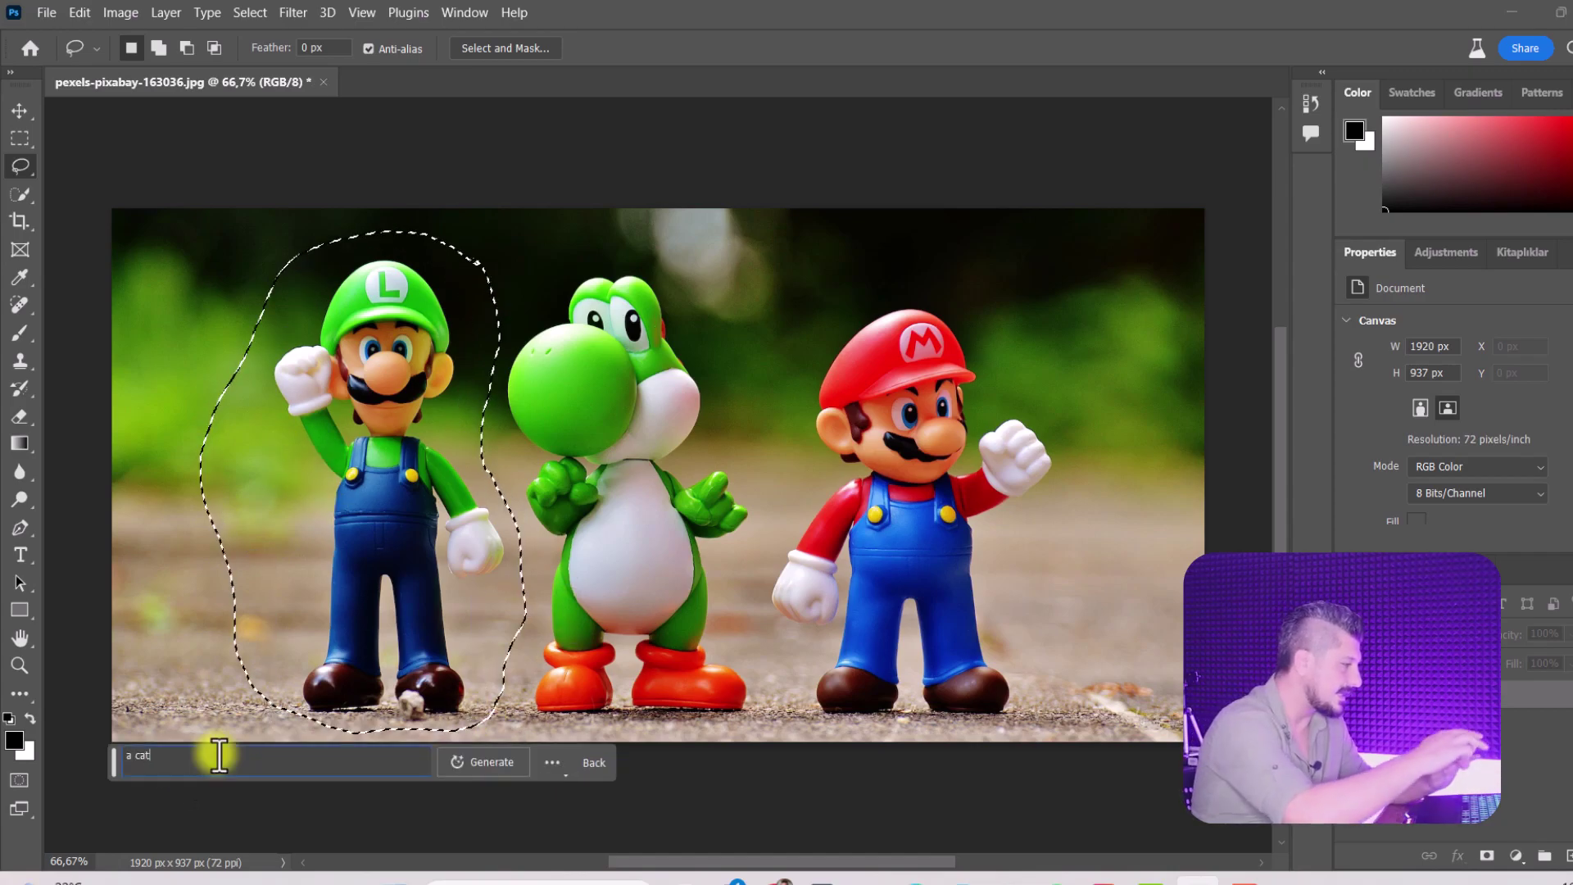
text(a cat)
click(478, 761)
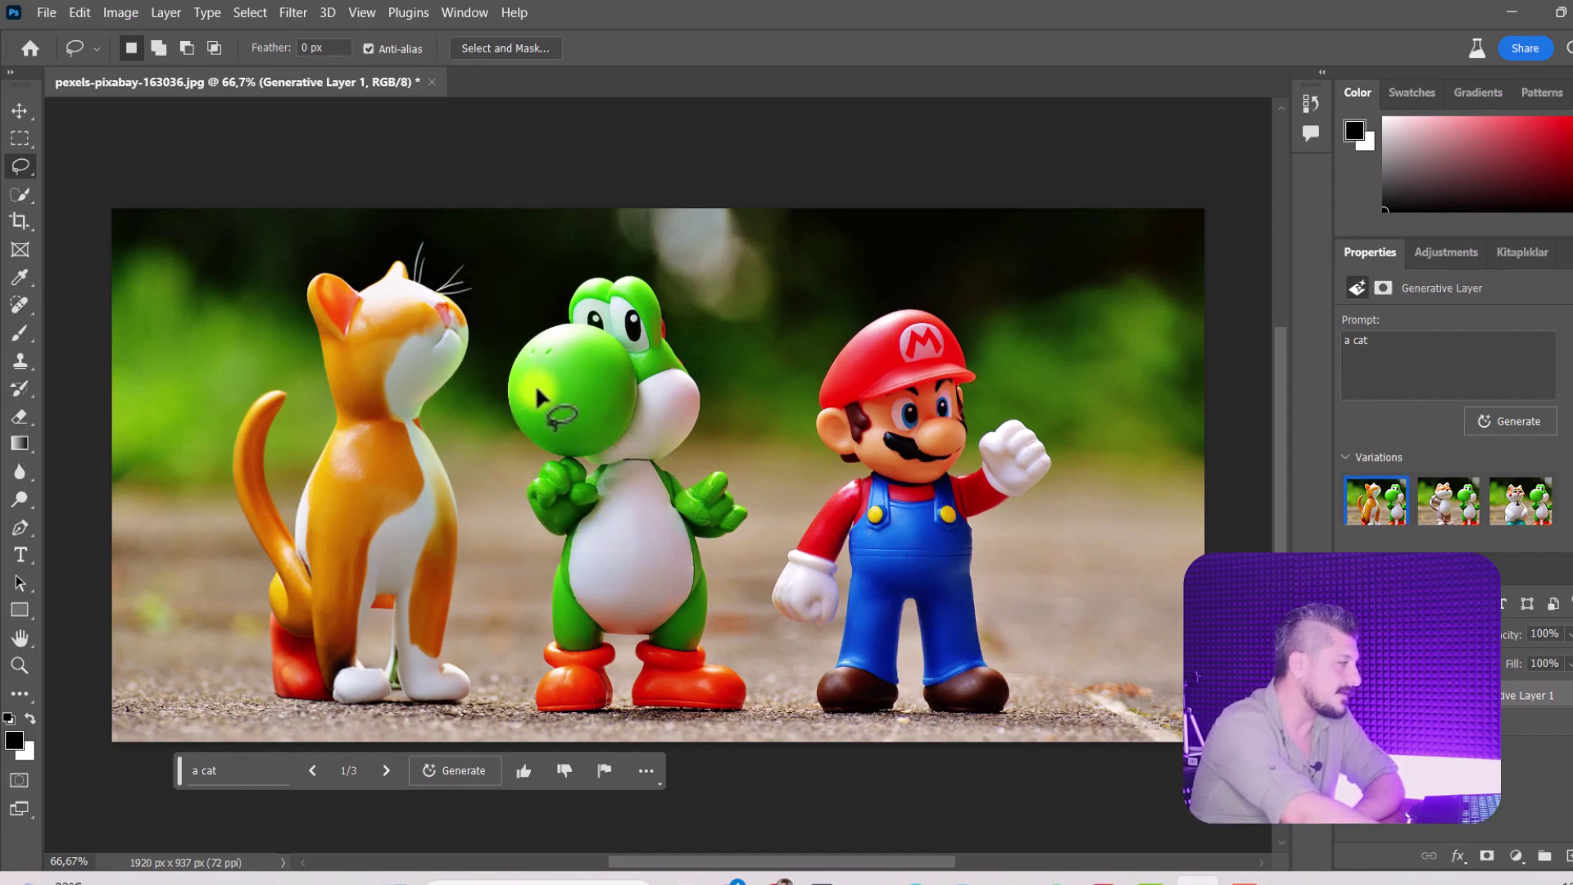
- Advance to cat variation 3/3, then close the toy-figures image without saving
click(383, 767)
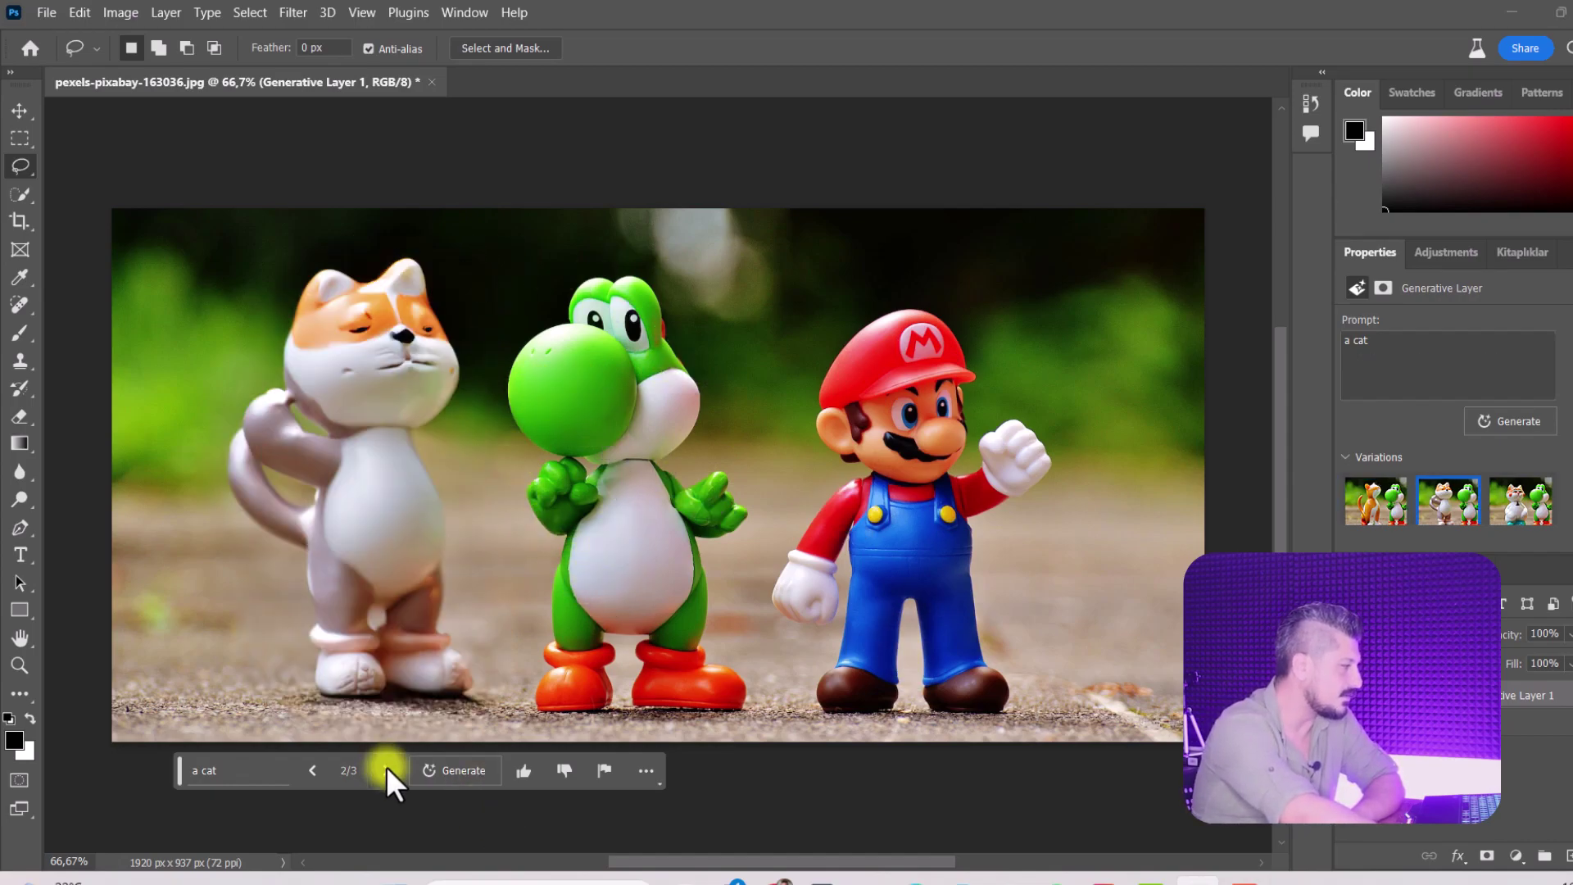
click(386, 769)
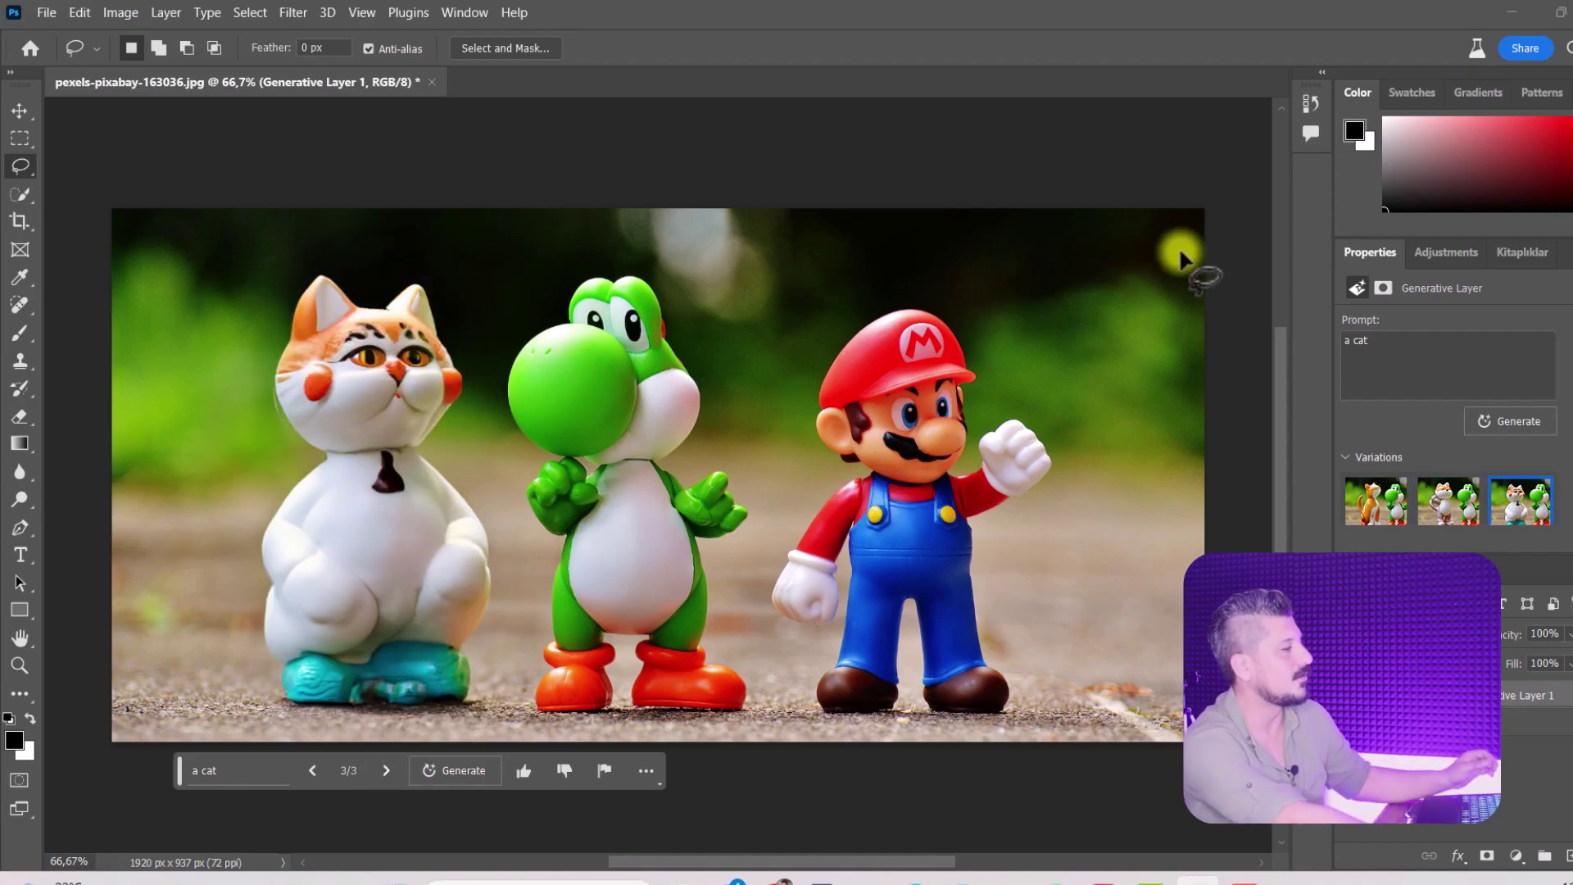
click(428, 80)
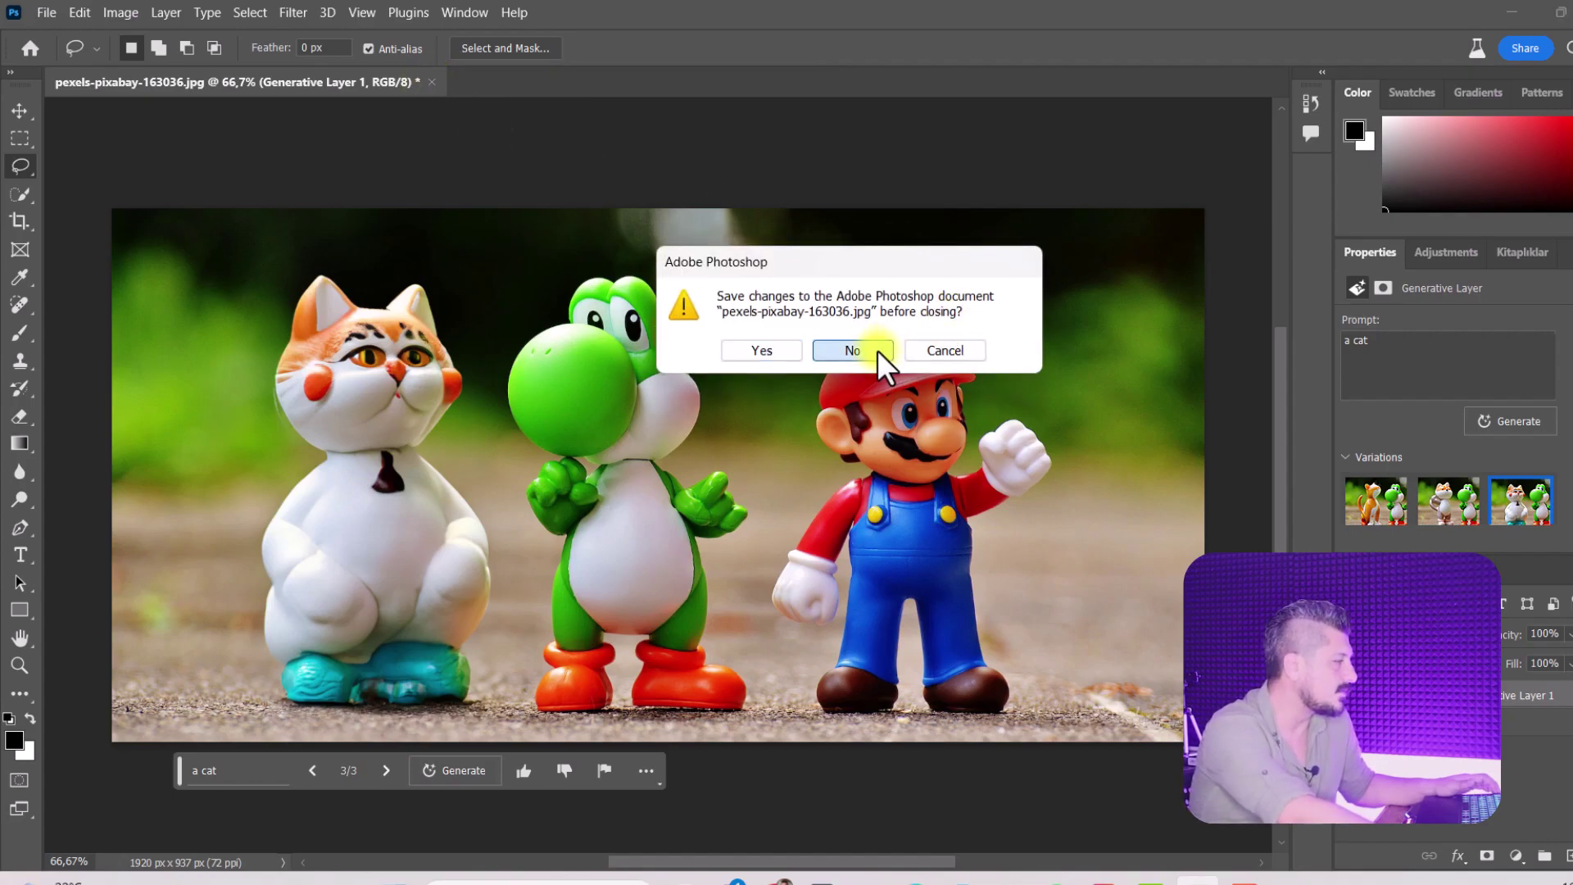
click(873, 351)
- Lasso around the man's head and generate a 'baseball hat' with Generative Fill
drag(650, 304, 711, 302)
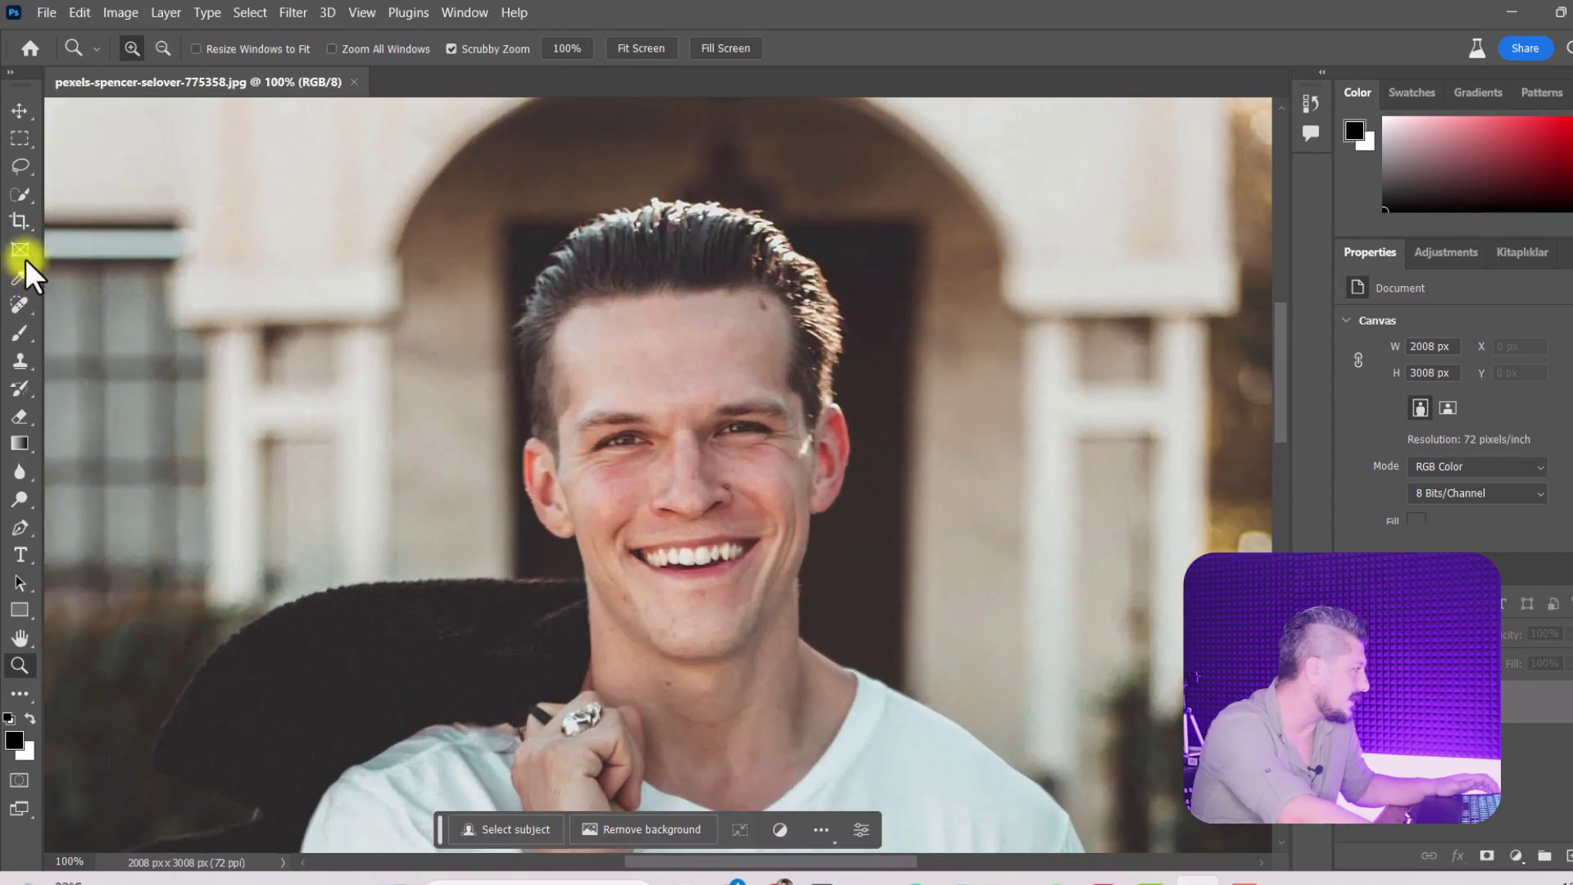
click(20, 165)
drag(607, 195, 800, 220)
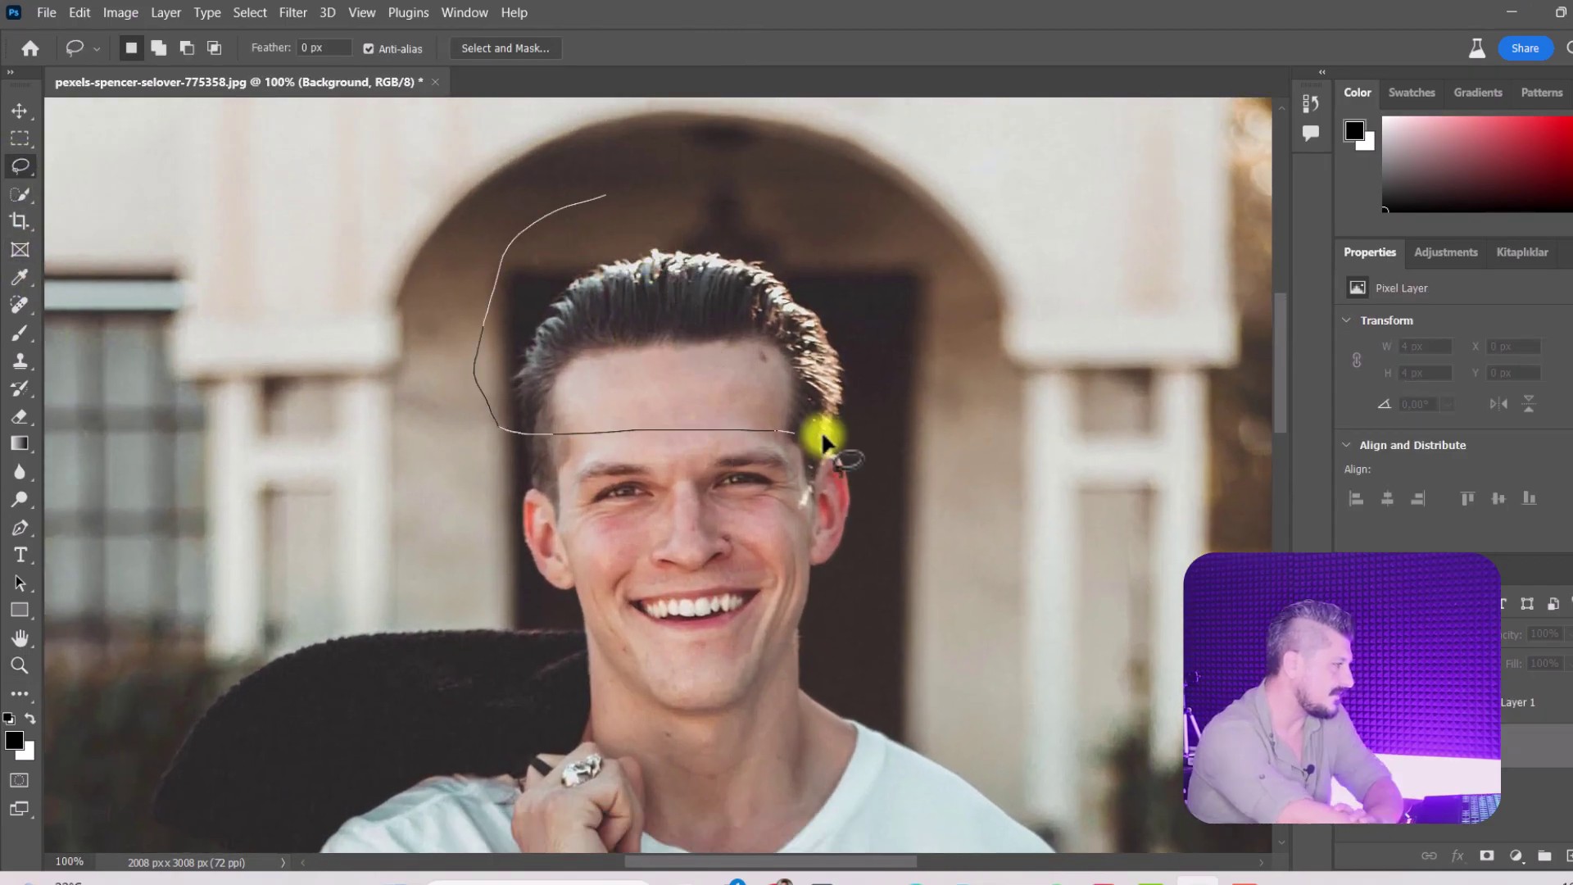
drag(569, 201, 573, 200)
click(559, 463)
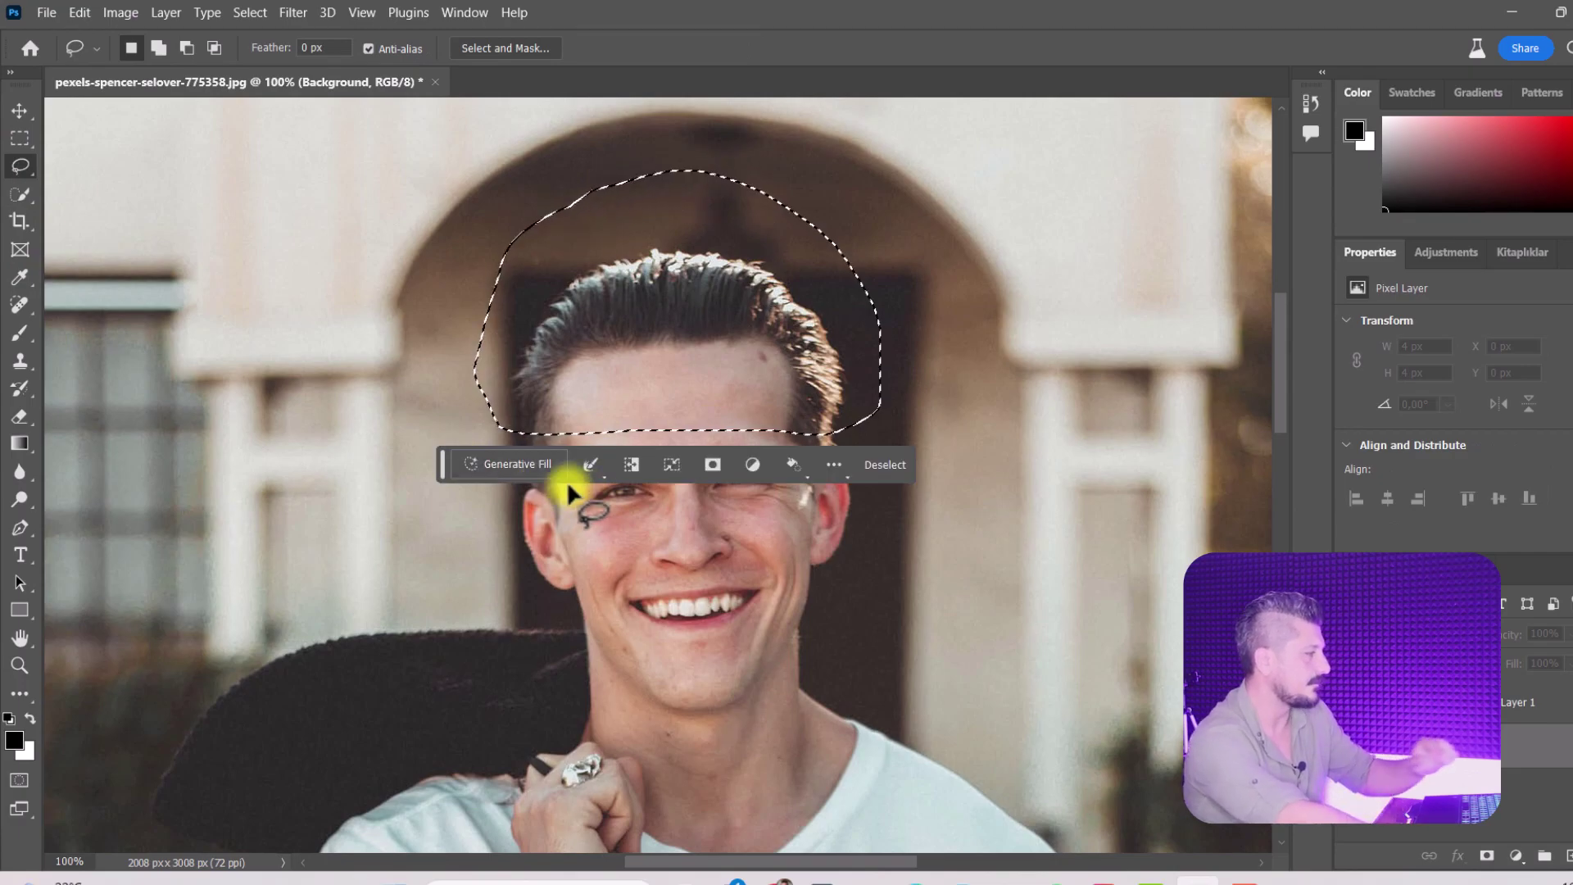
click(821, 470)
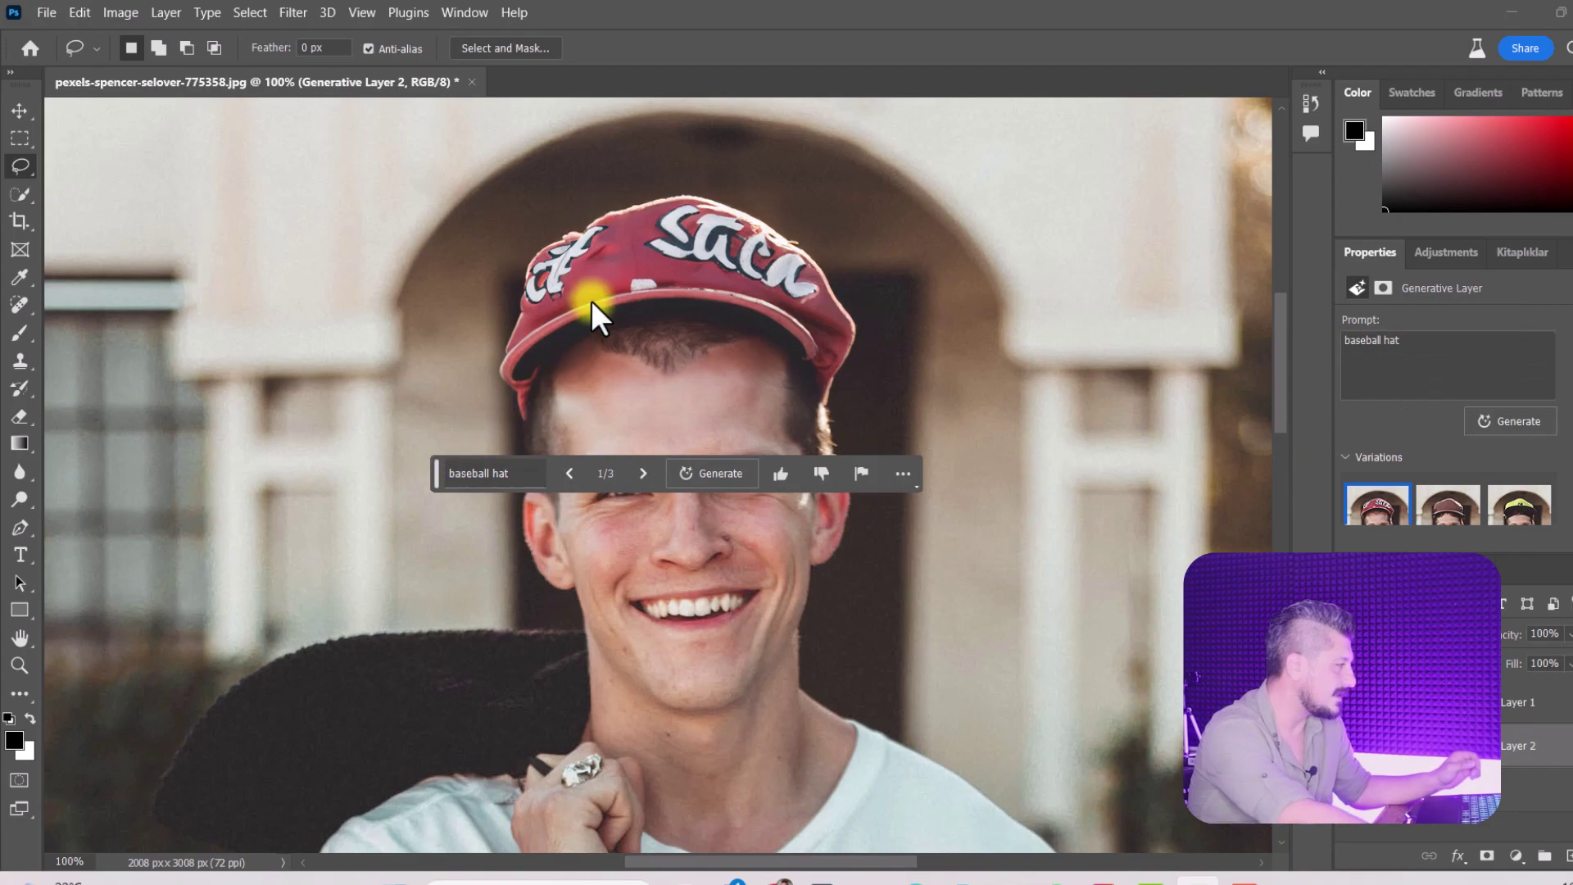
- Compare the three hat variations zoomed out, then return to the red cap, 1/3
drag(437, 466, 748, 132)
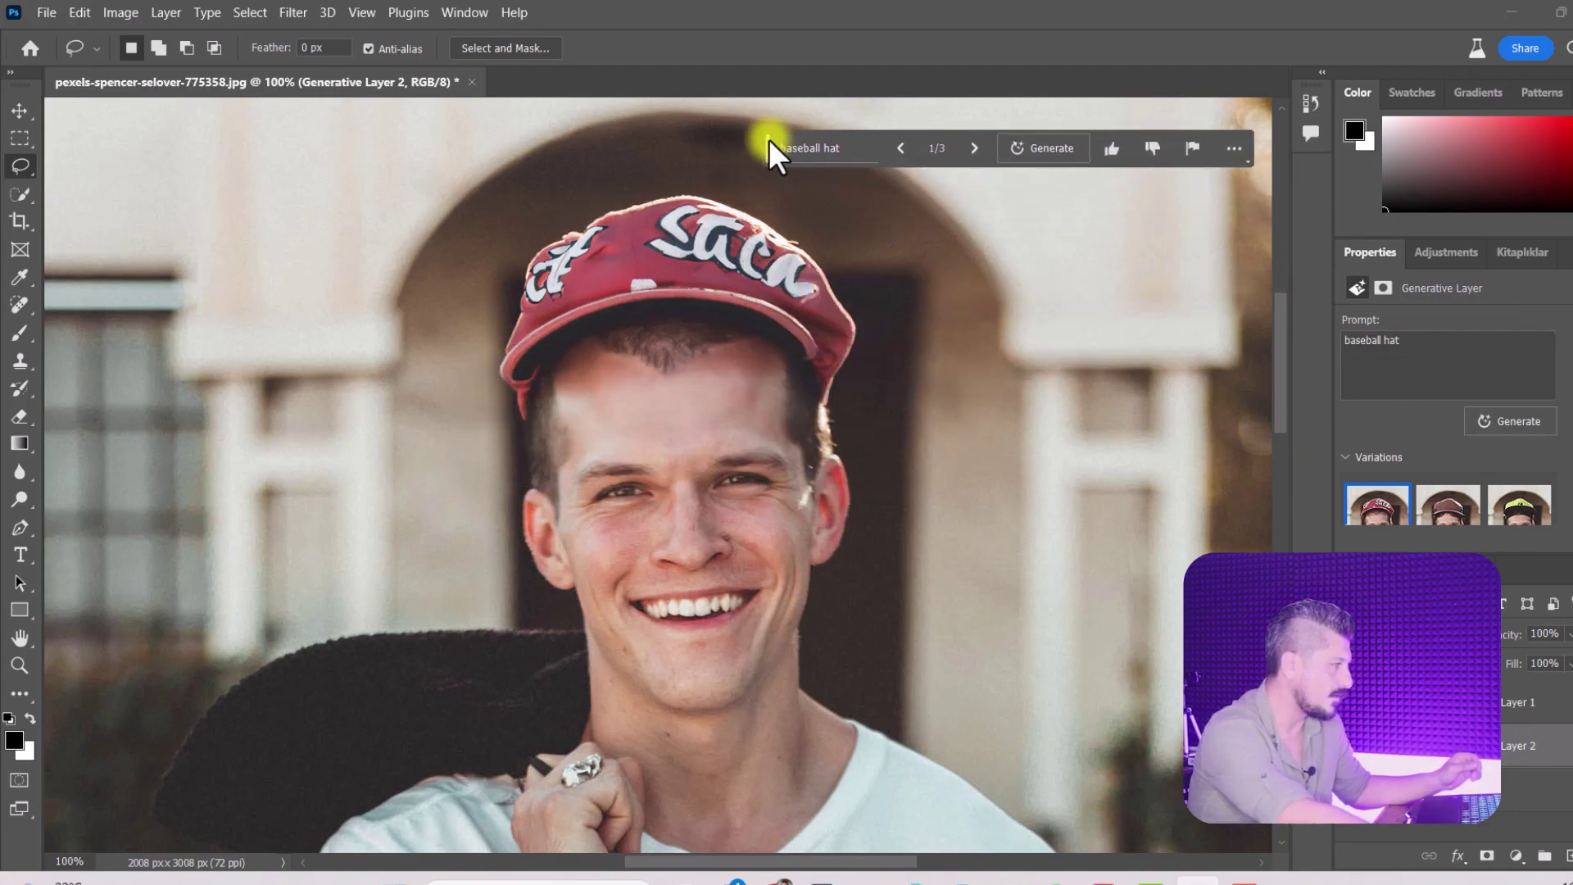
click(951, 138)
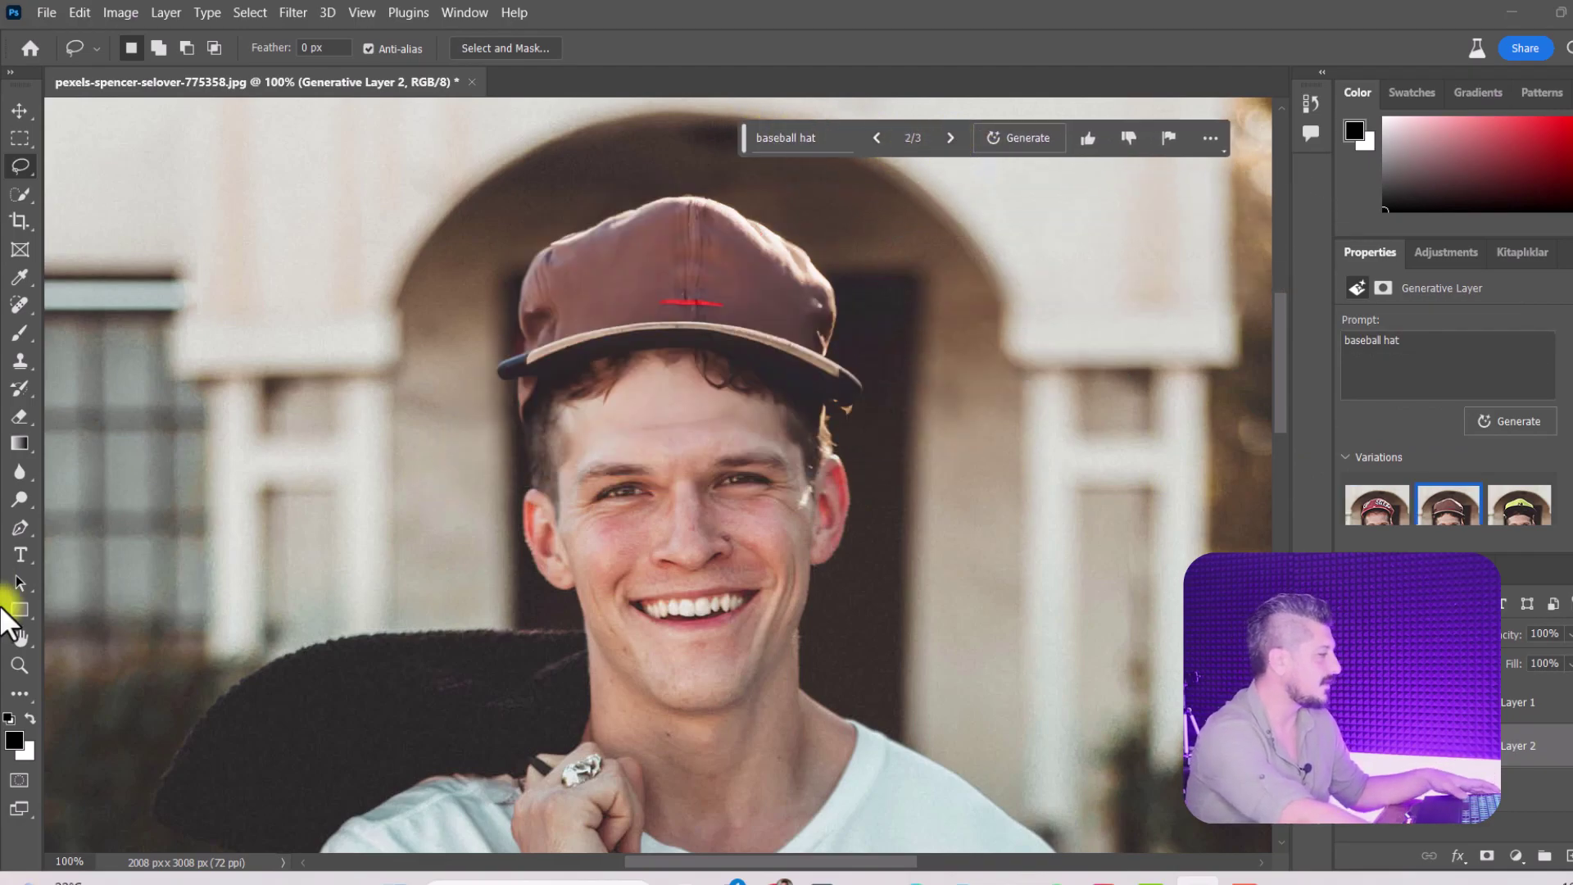
click(20, 666)
alt+click(700, 552)
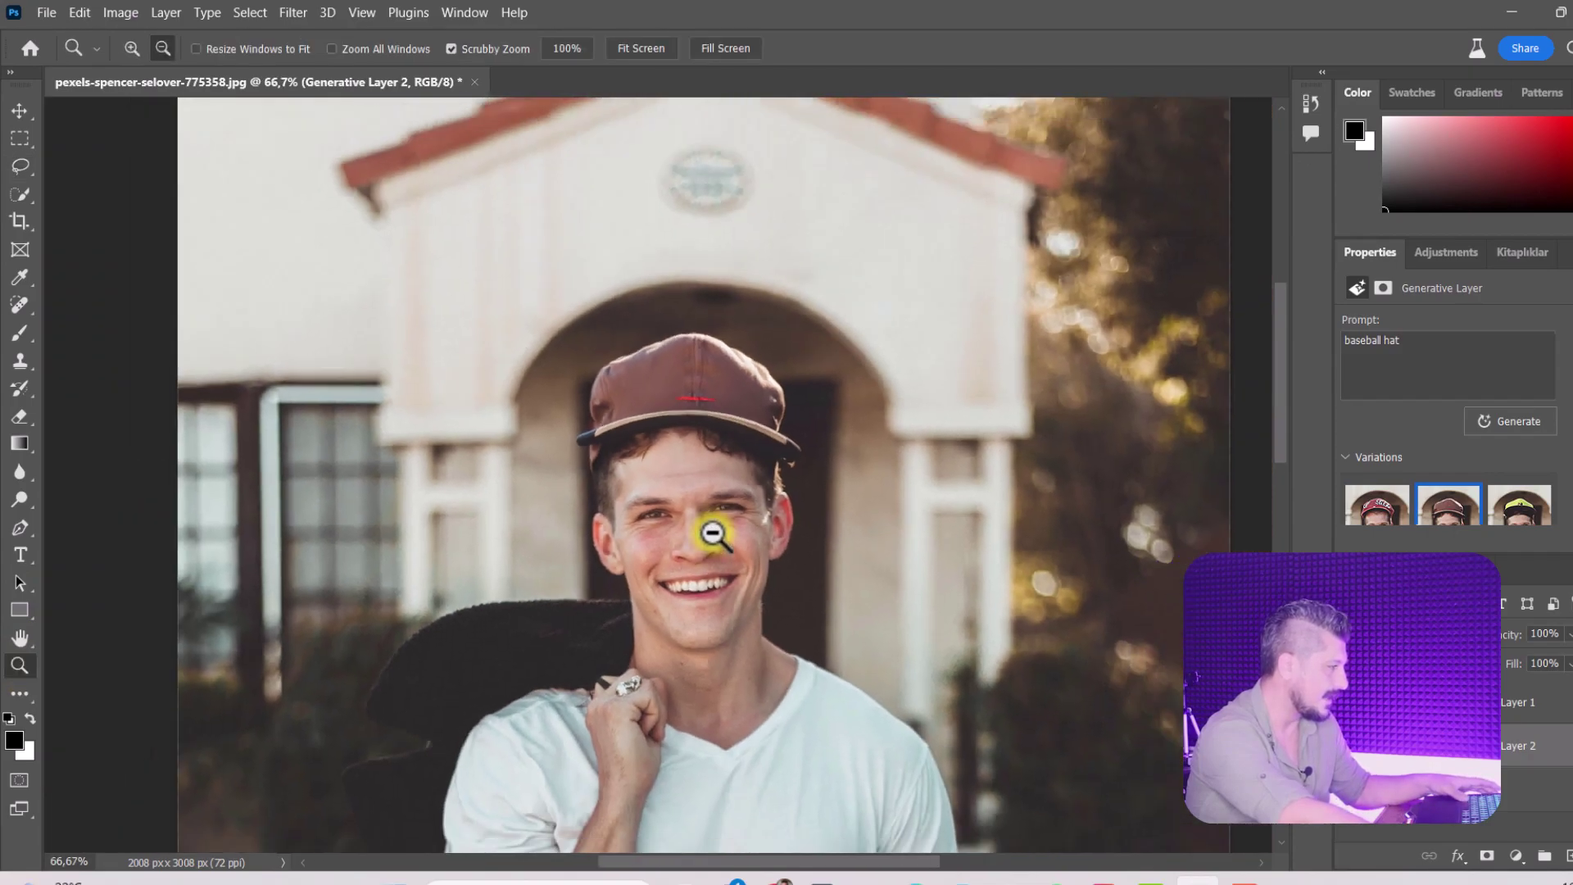
alt+click(713, 516)
alt+click(719, 484)
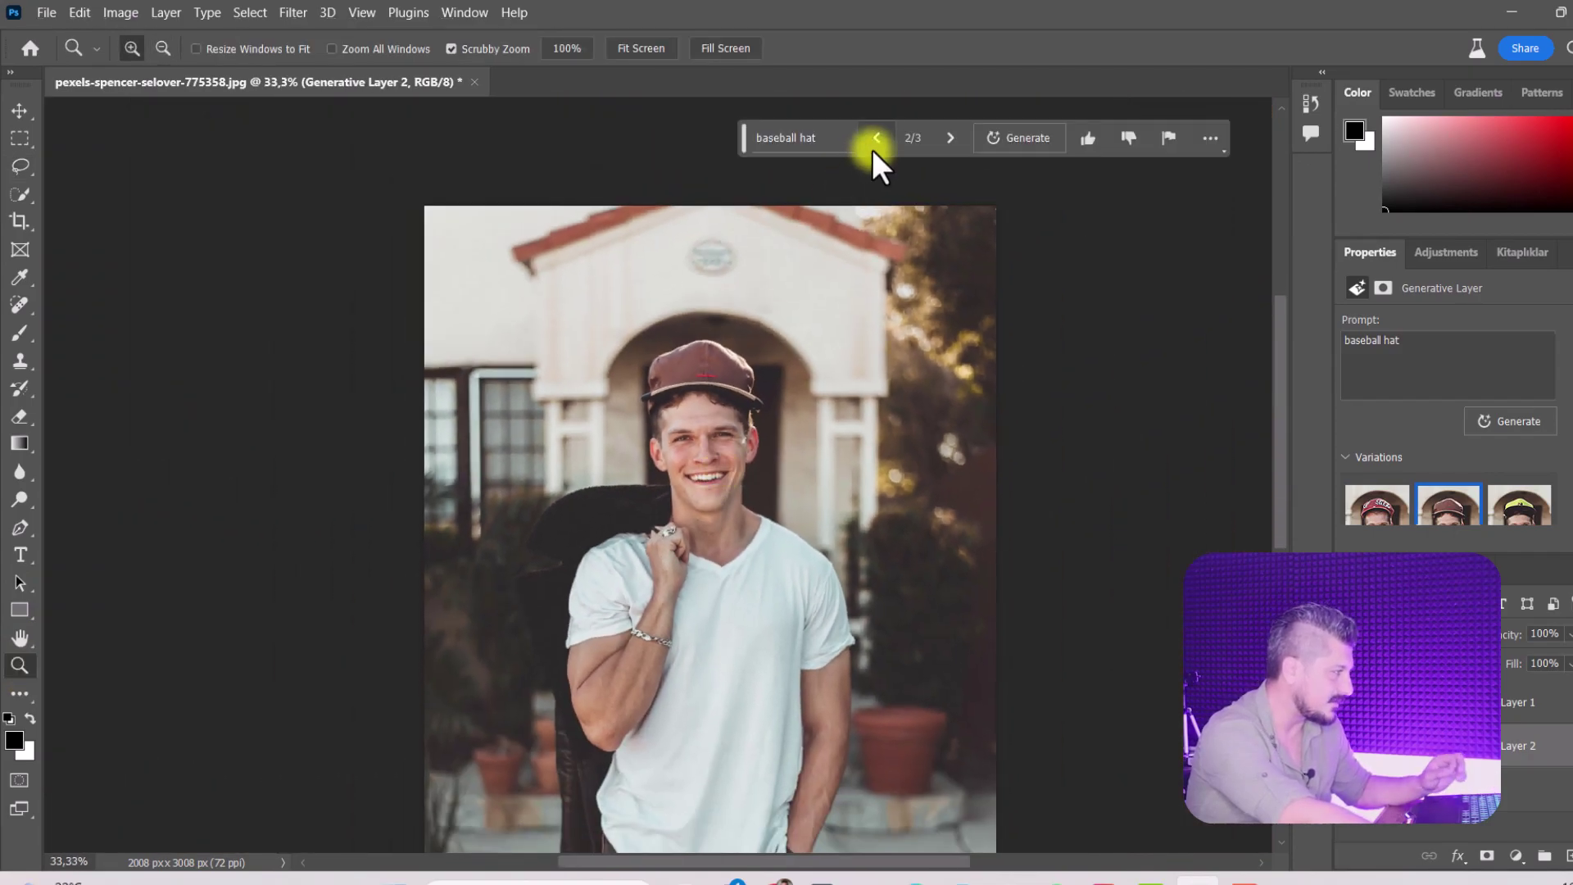
click(948, 137)
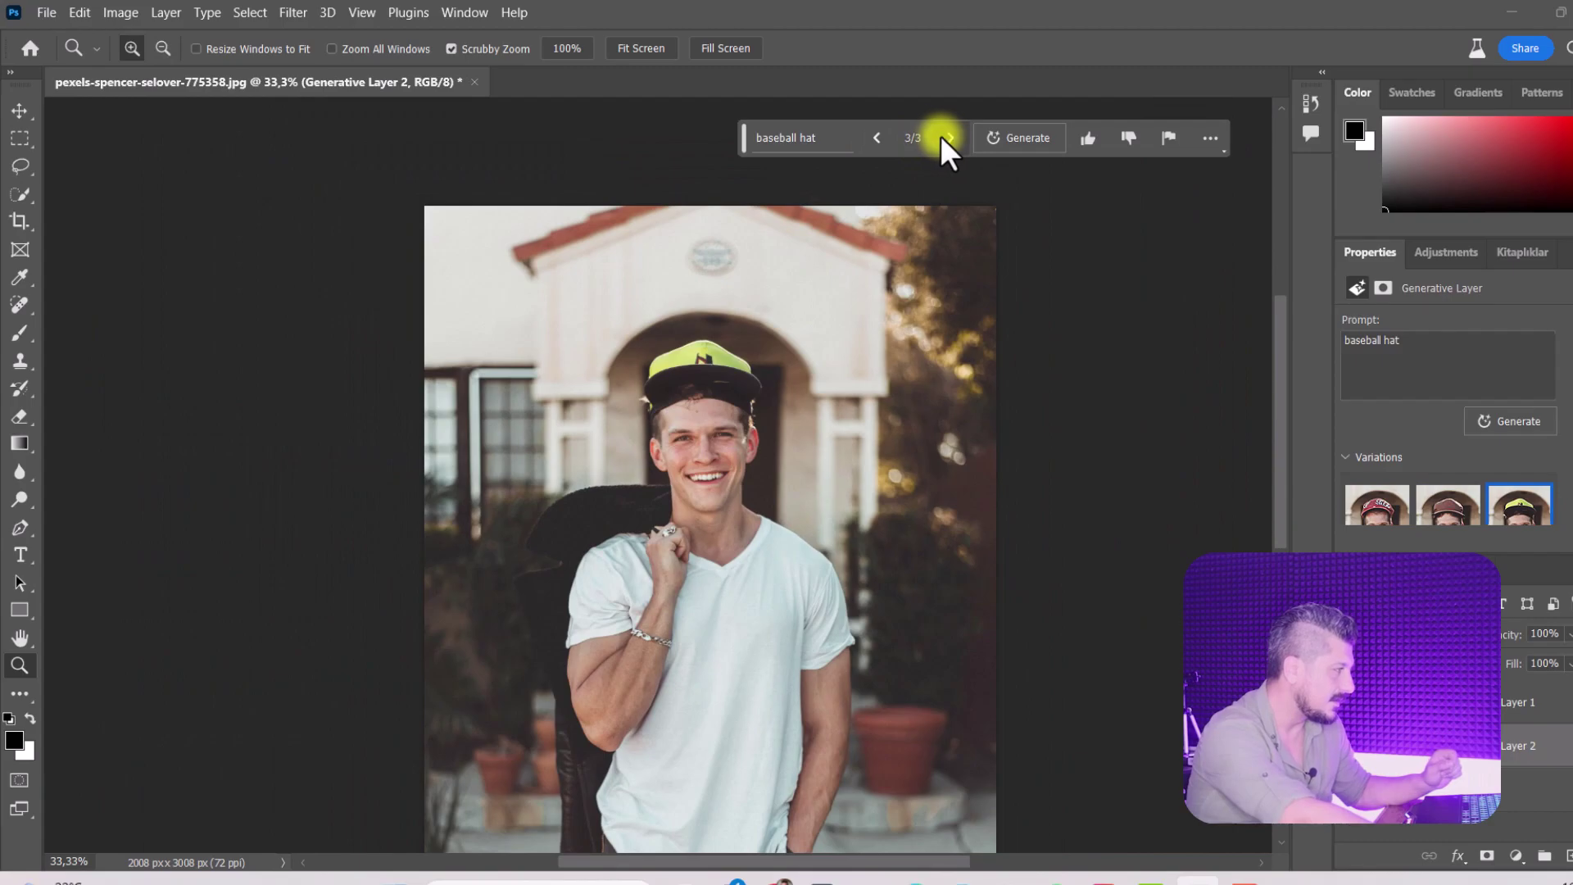
click(875, 137)
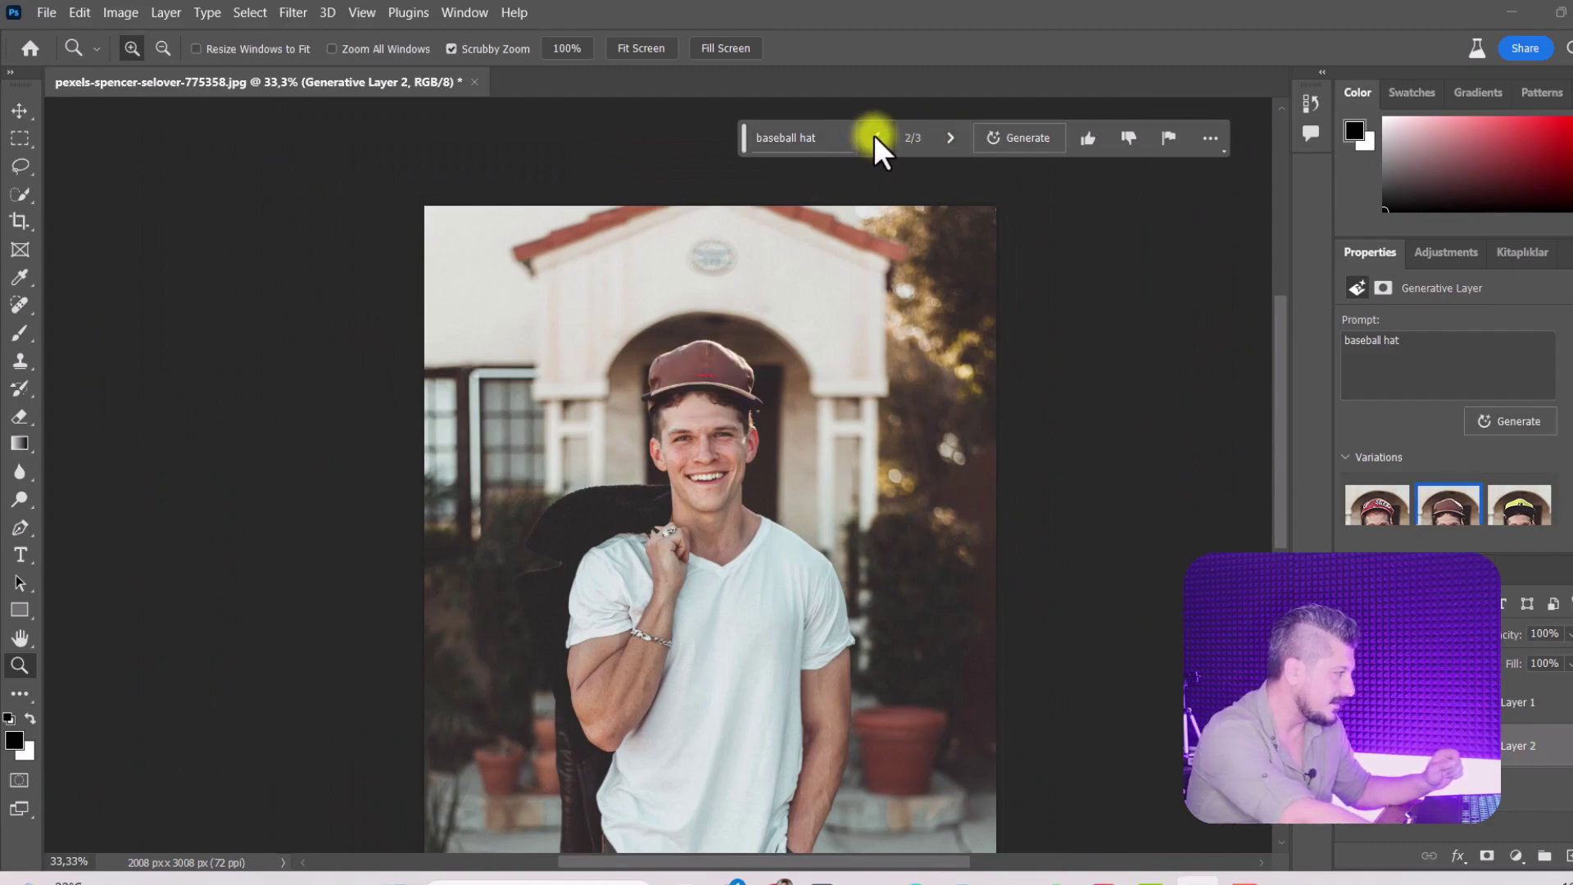
click(875, 138)
scroll(755, 410, down, 2)
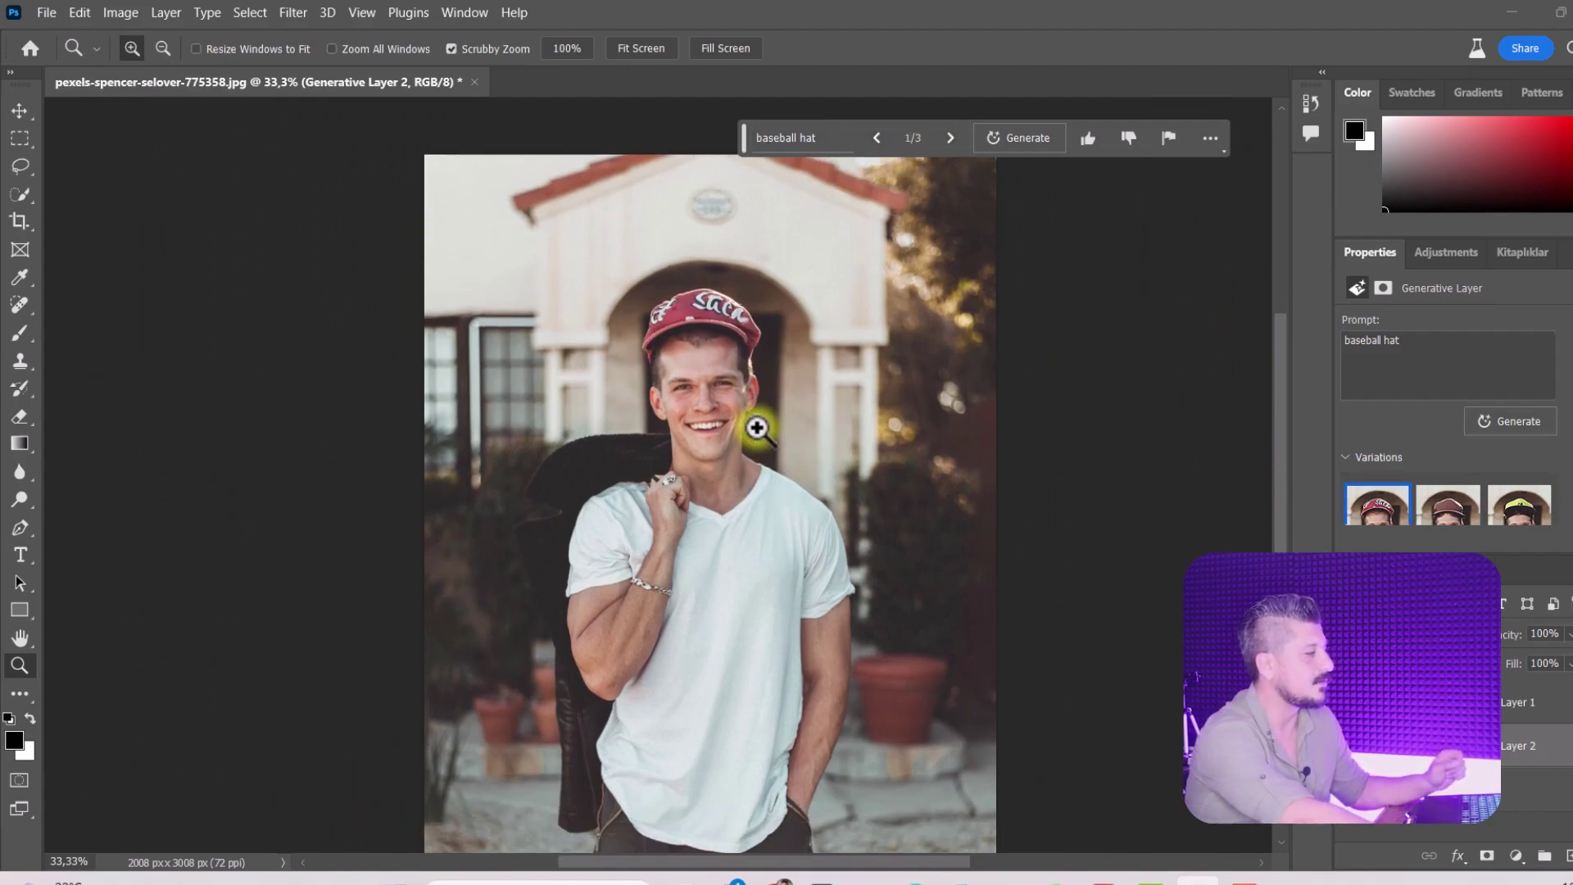
scroll(618, 397, down, 2)
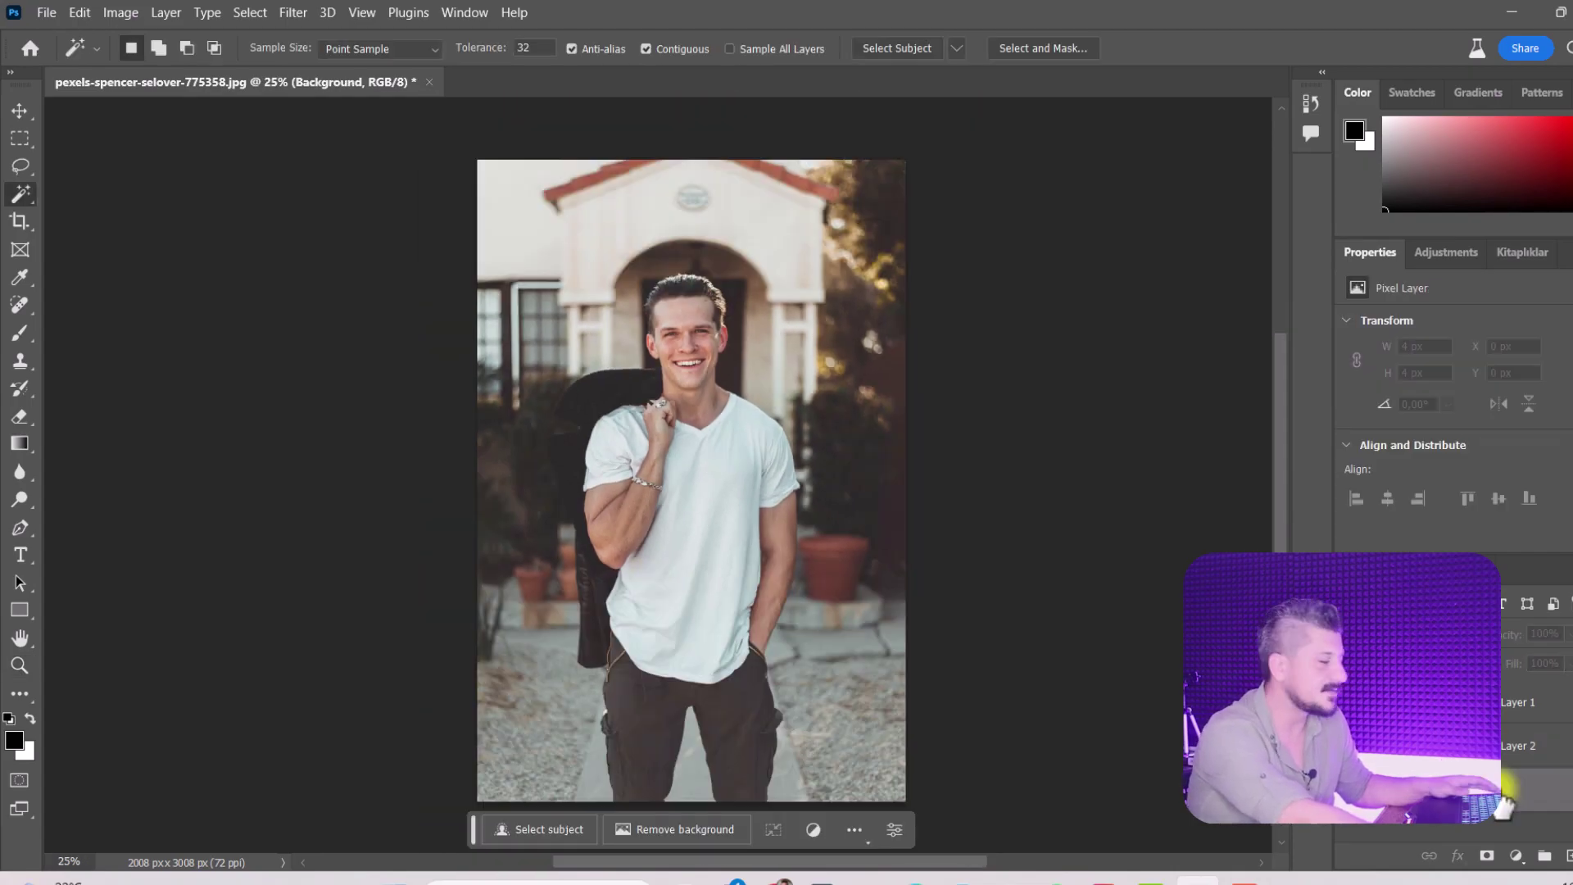
- Select the man as subject, invert to the background, and start Generative Fill
click(568, 829)
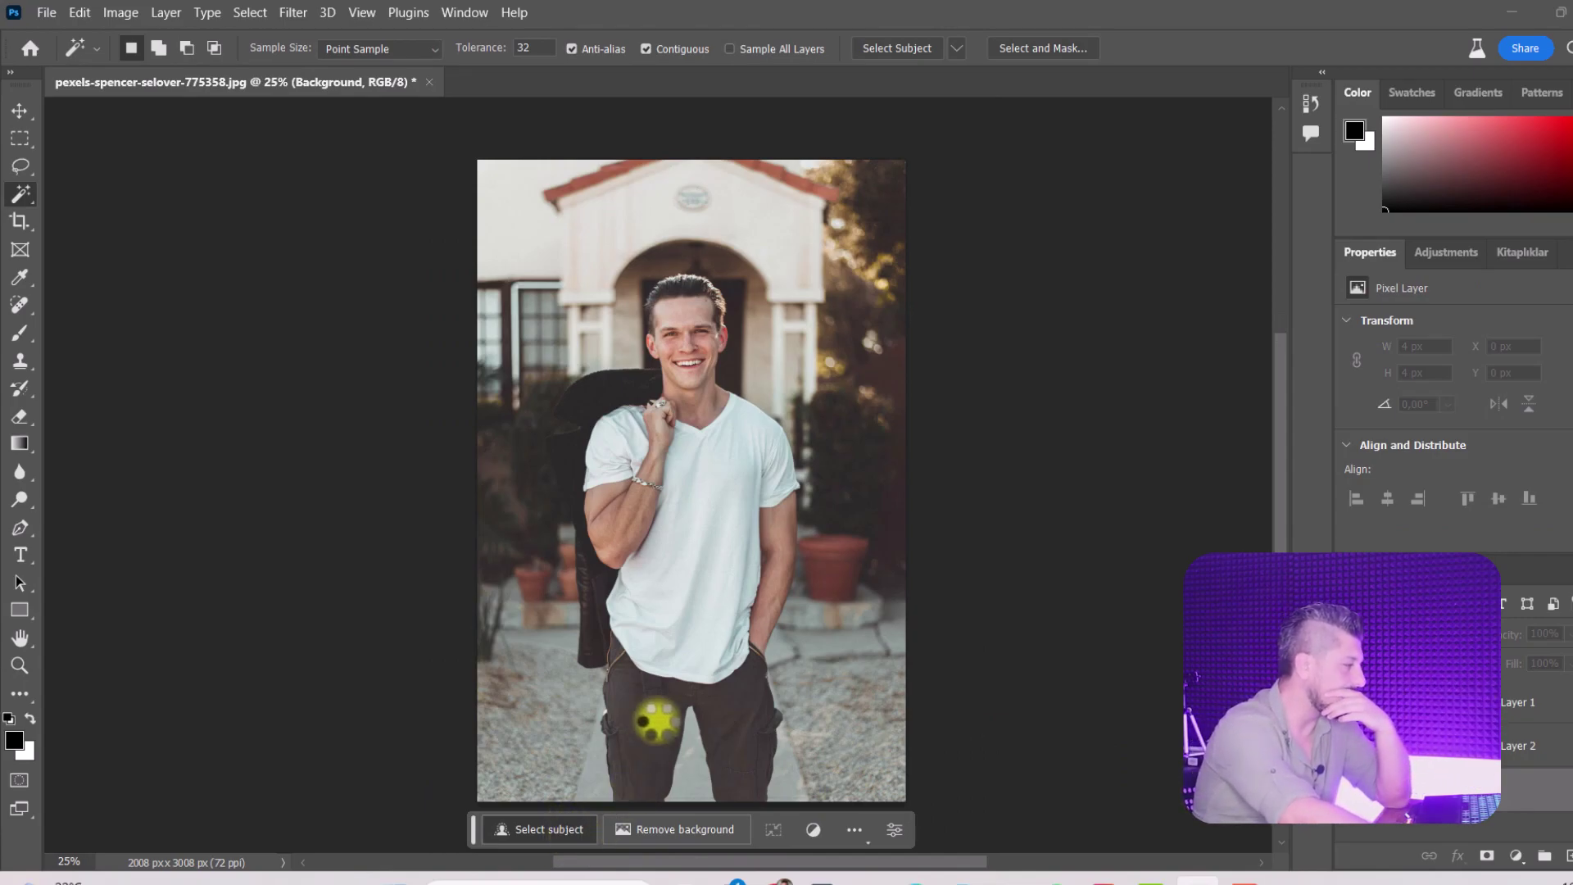
click(259, 13)
click(312, 97)
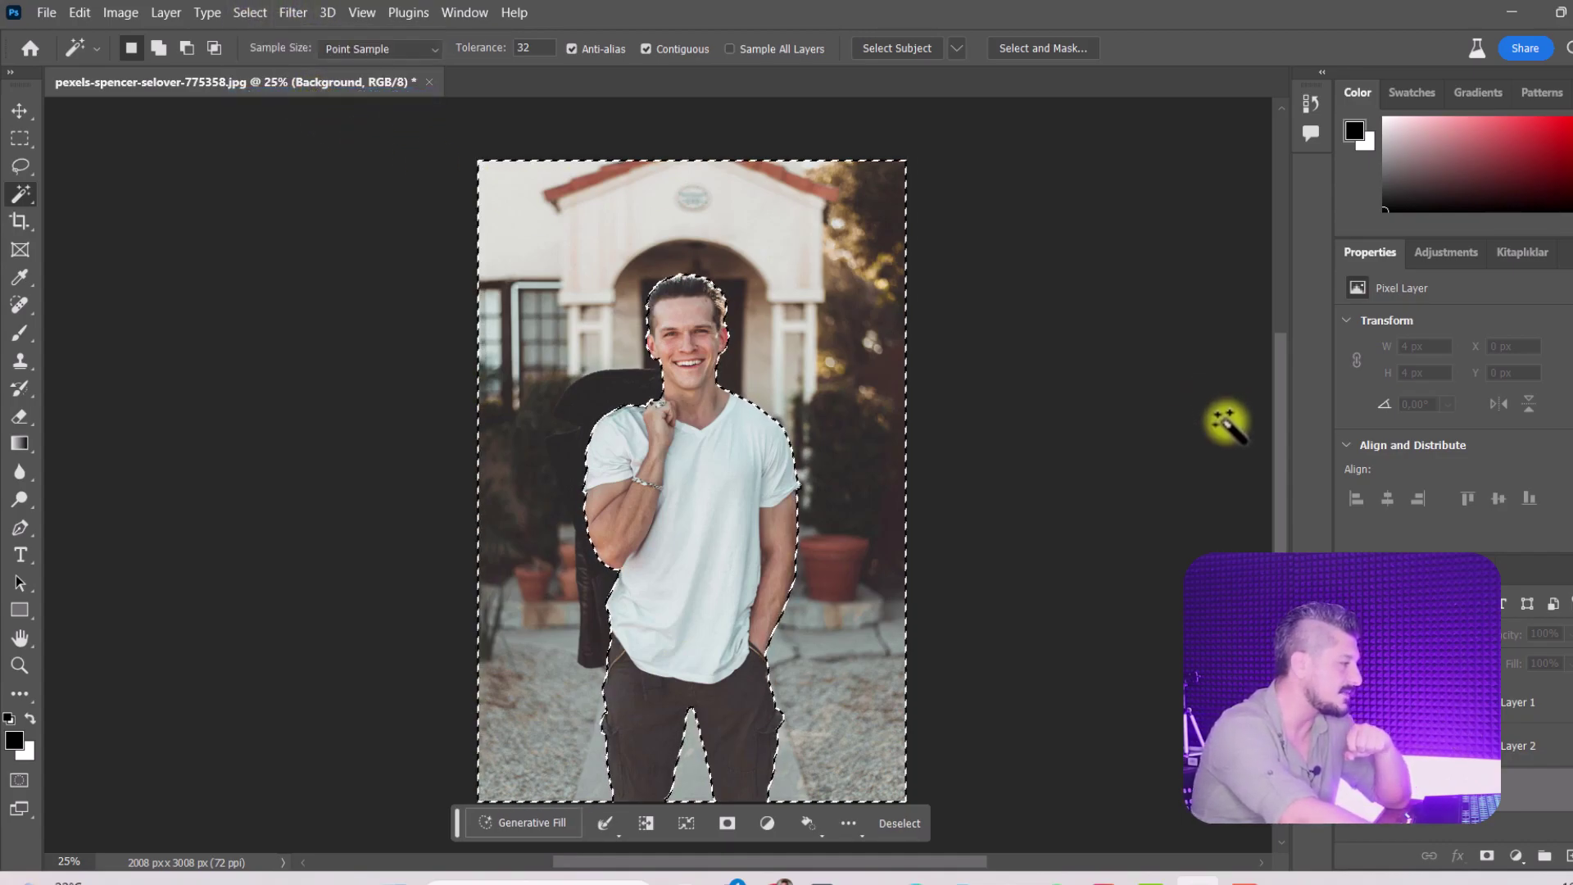
click(554, 823)
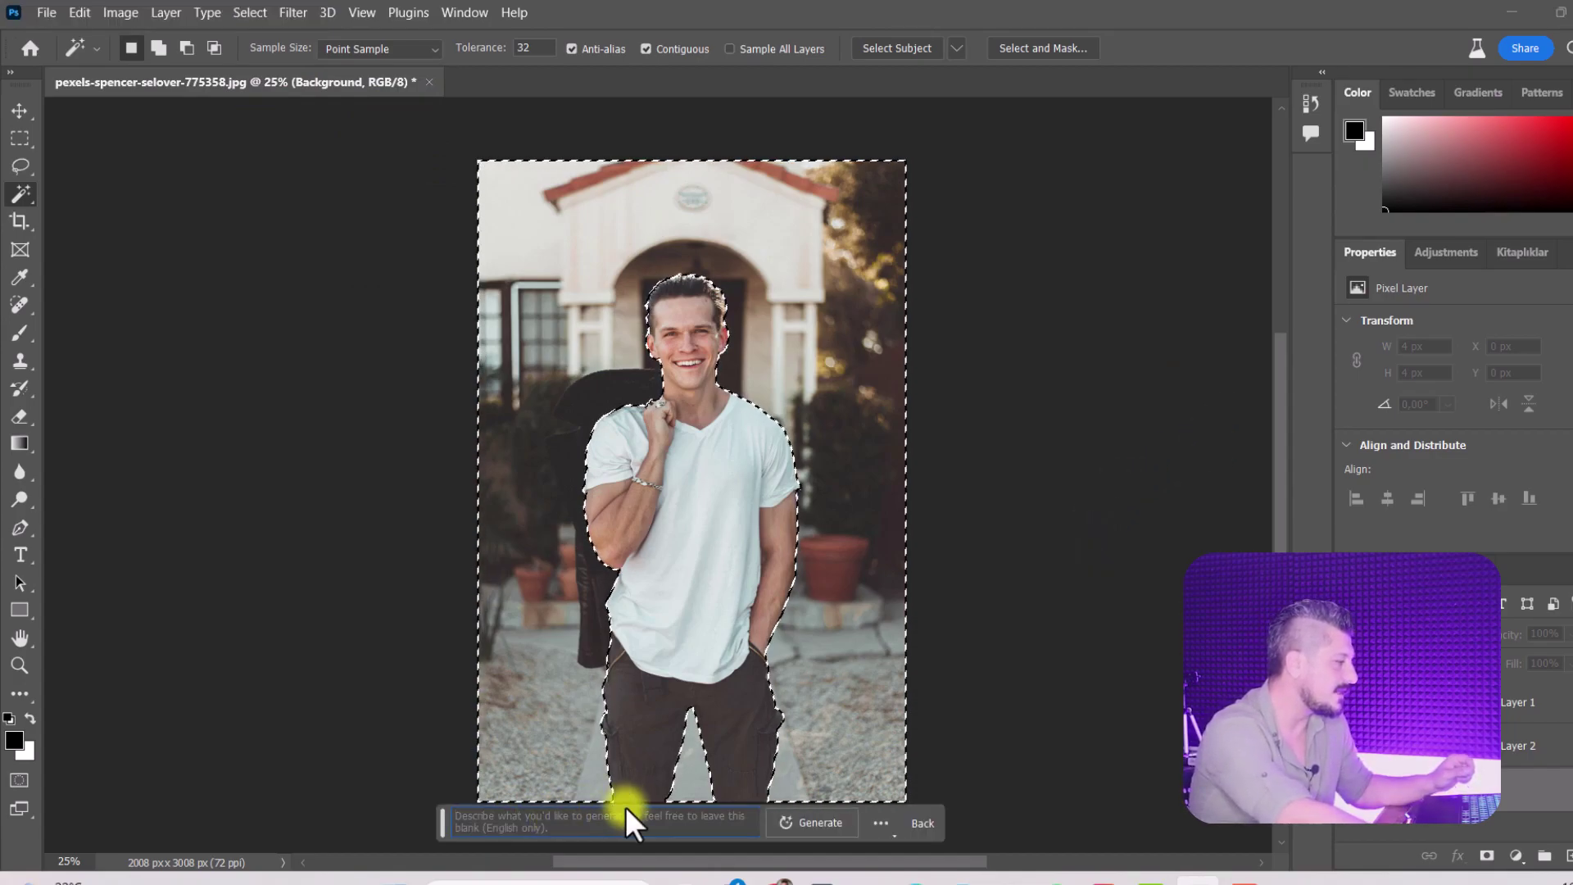
- Generate 'hawaii' backgrounds, preview all three, then activate the original Background layer
text(hawaii)
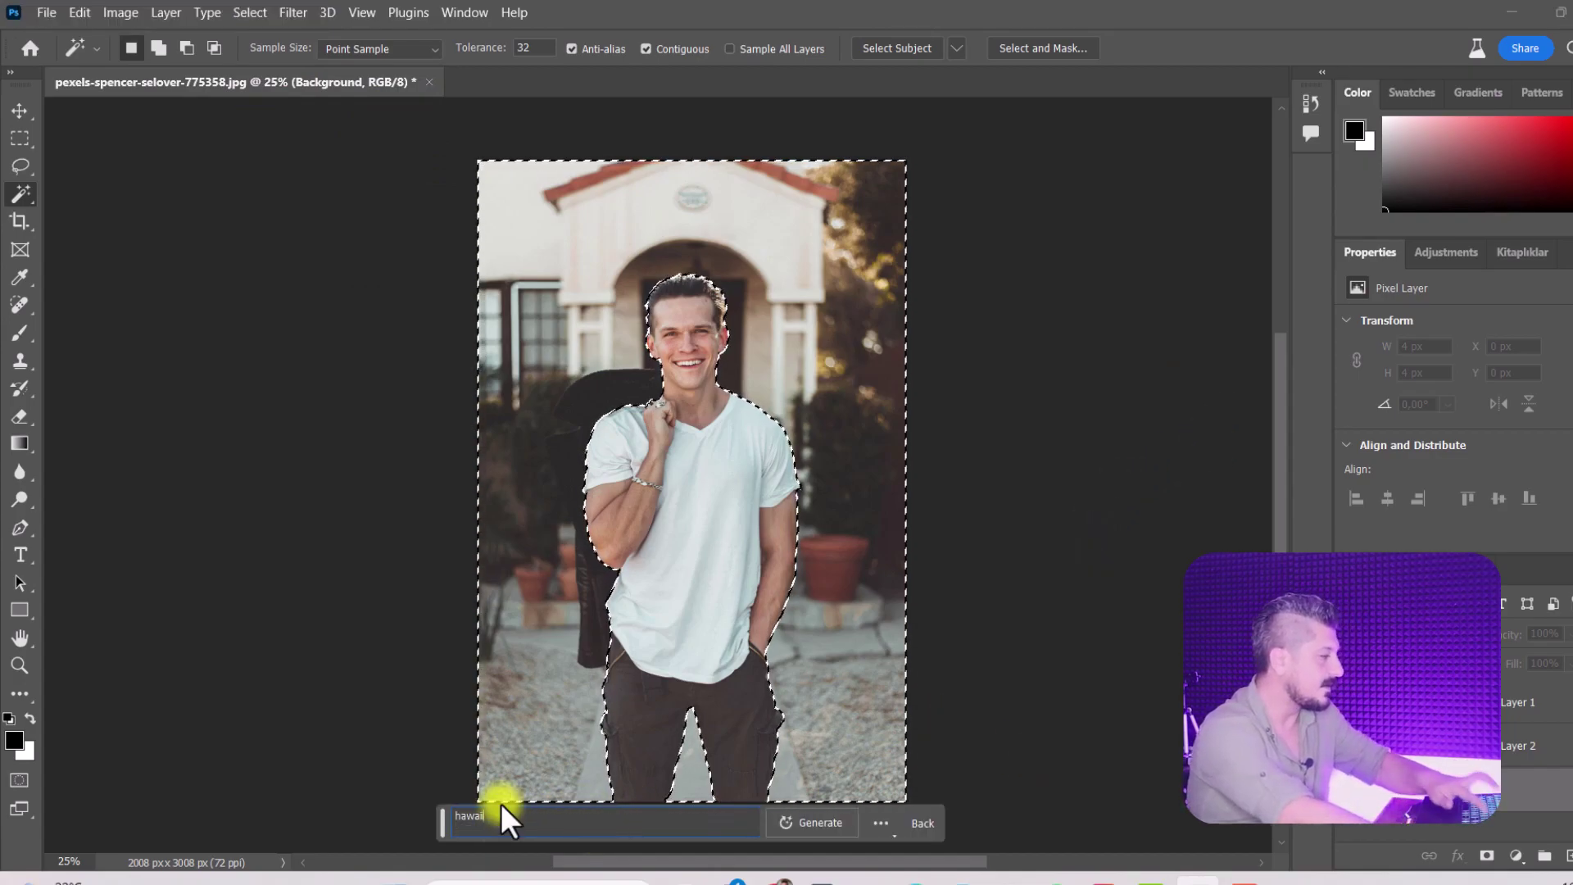
click(826, 826)
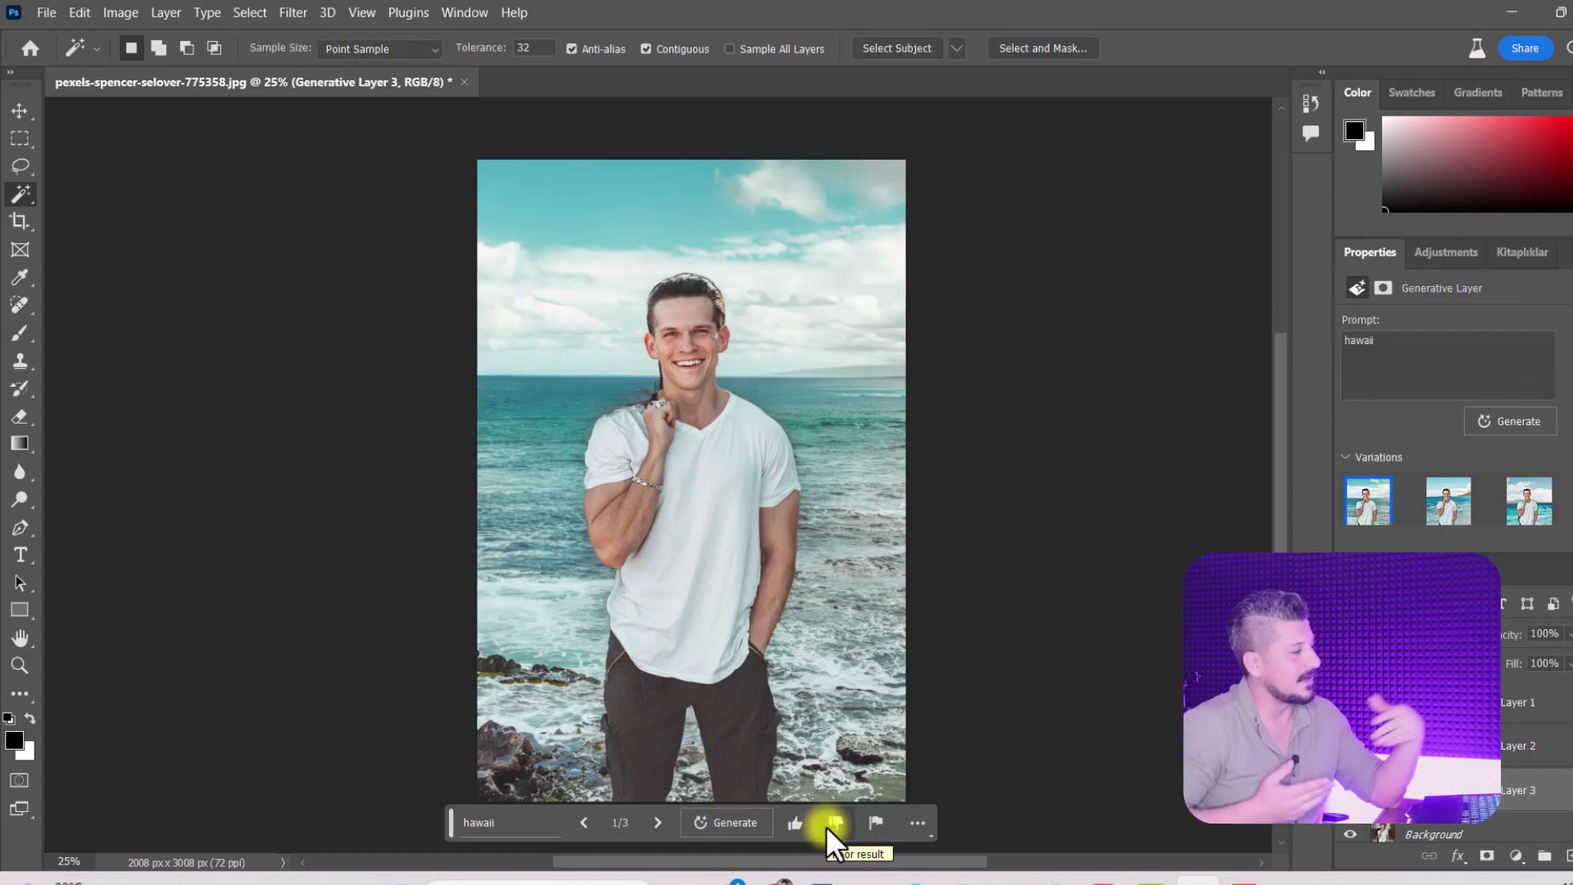
click(672, 823)
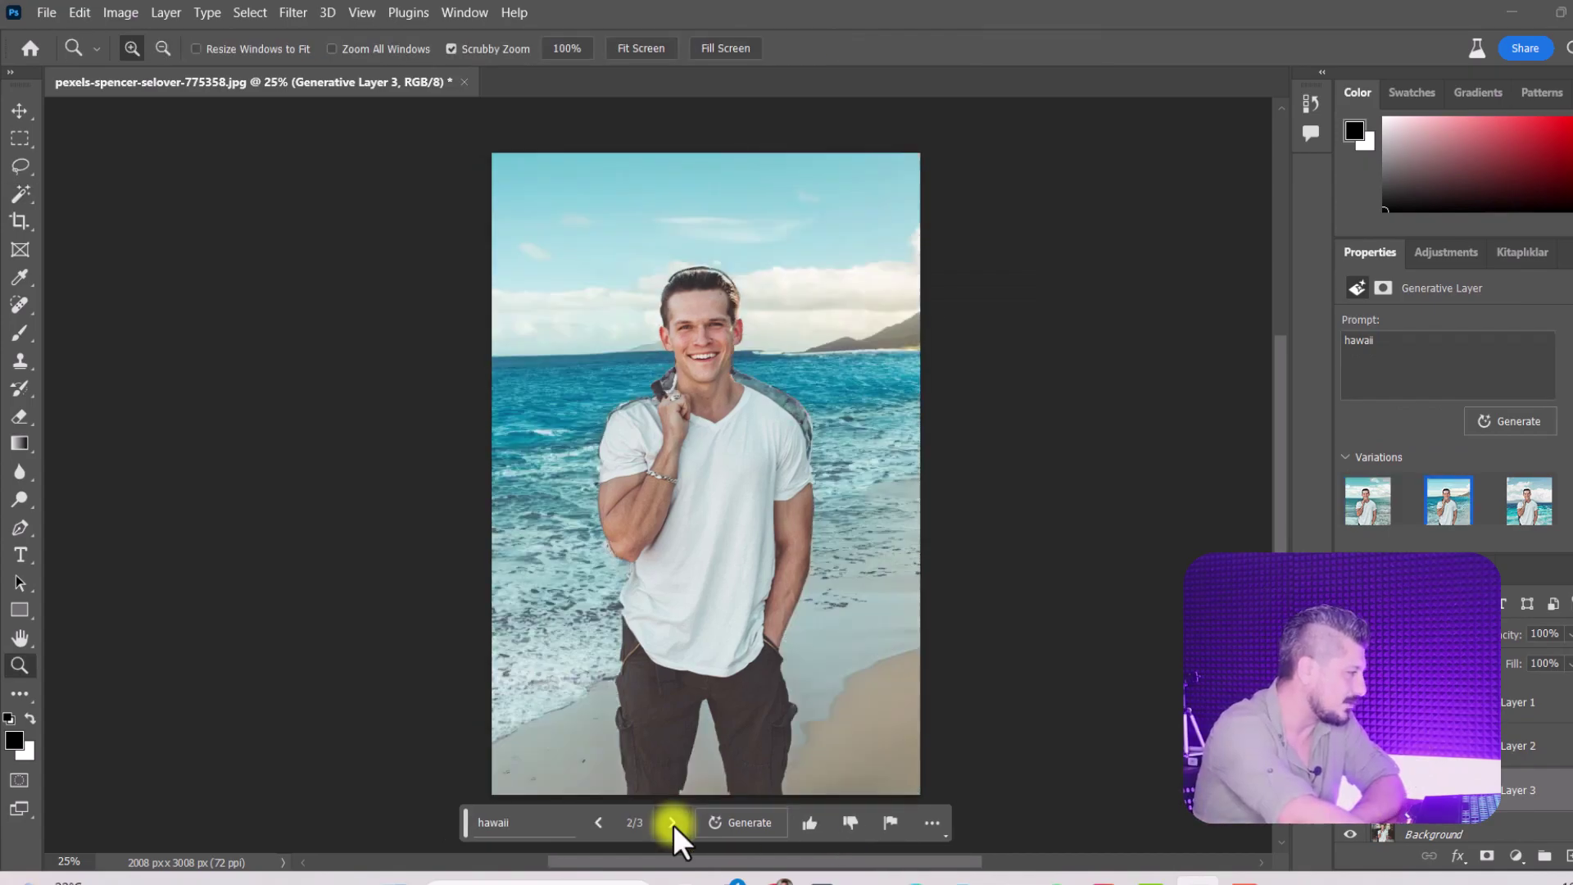
click(672, 823)
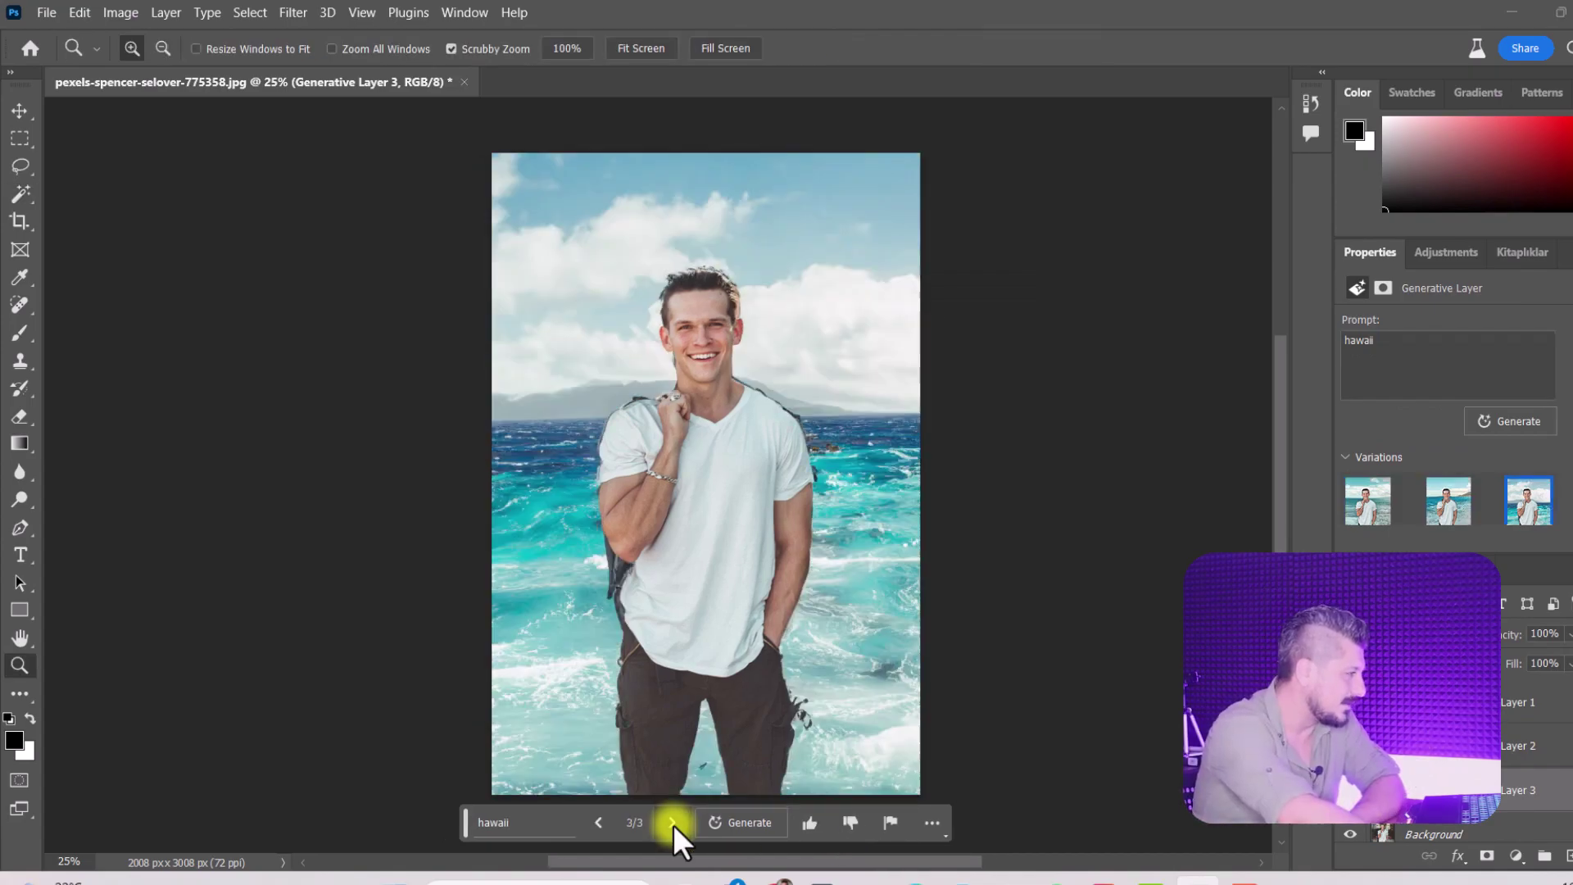
click(595, 823)
click(595, 822)
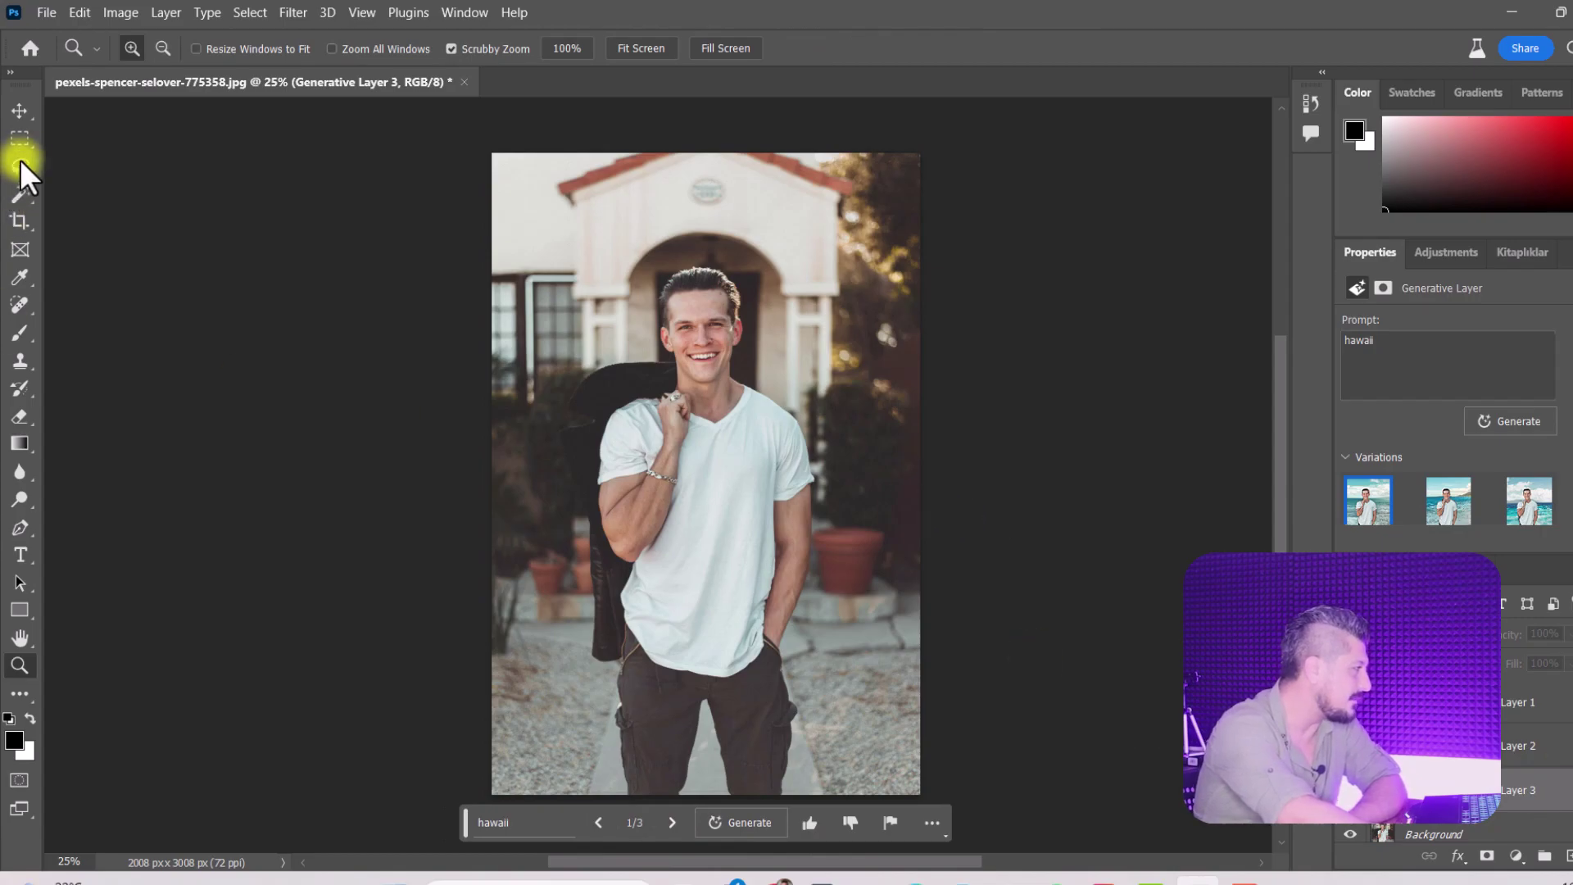
click(1482, 838)
- Lasso the area right of the man and generate 'a blonde woman', showing variation 3/3
key(l)
mouse_move(795, 659)
mouse_down()
mouse_move(842, 360)
mouse_move(908, 515)
mouse_up()
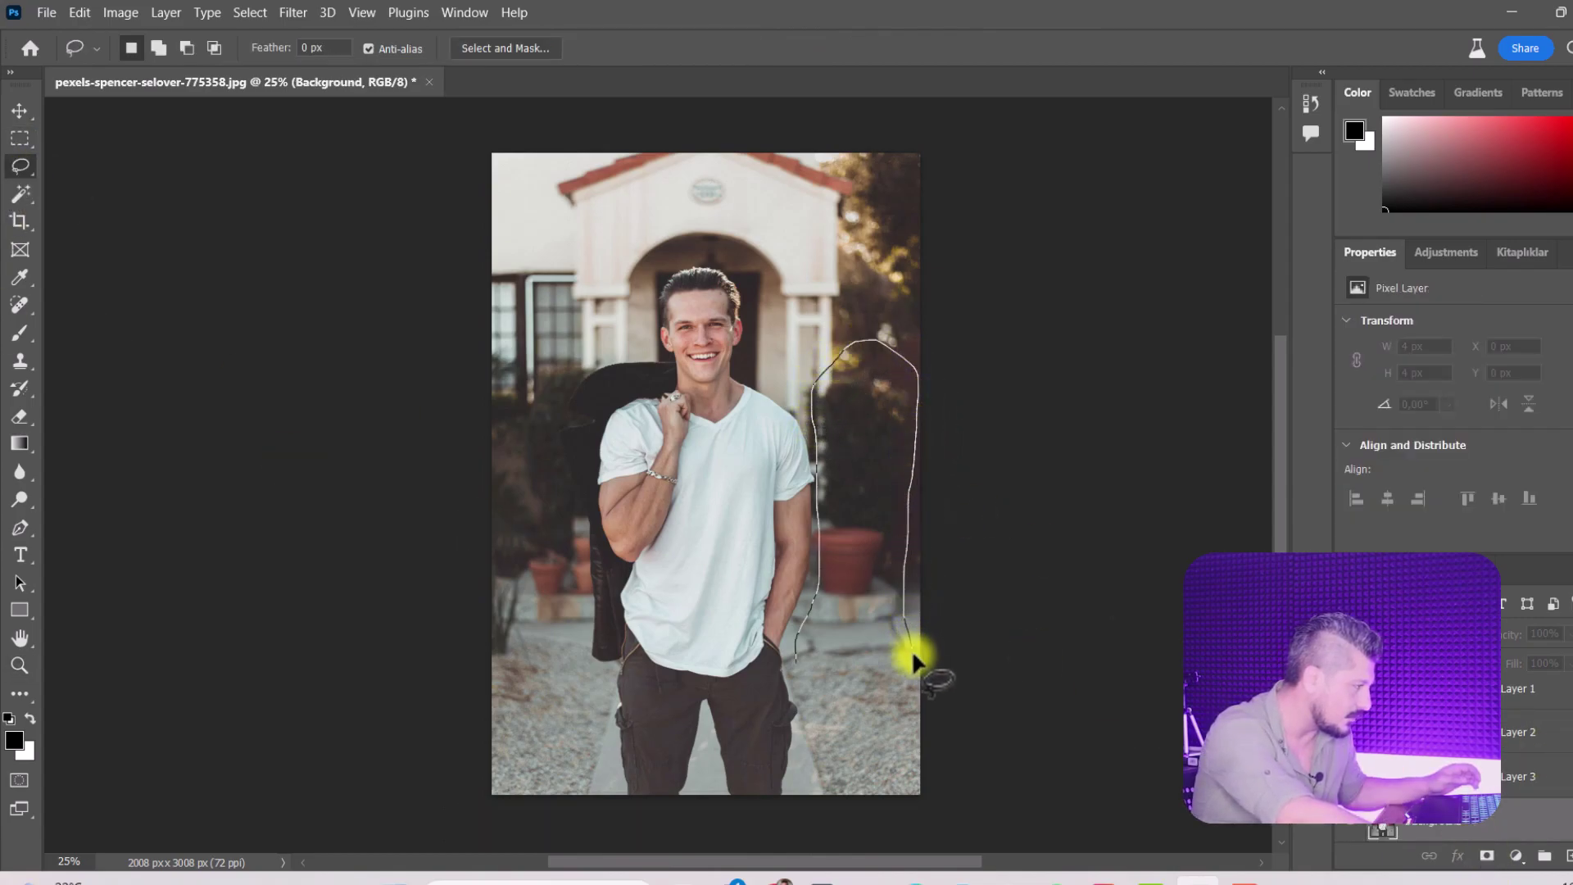
drag(795, 659, 794, 660)
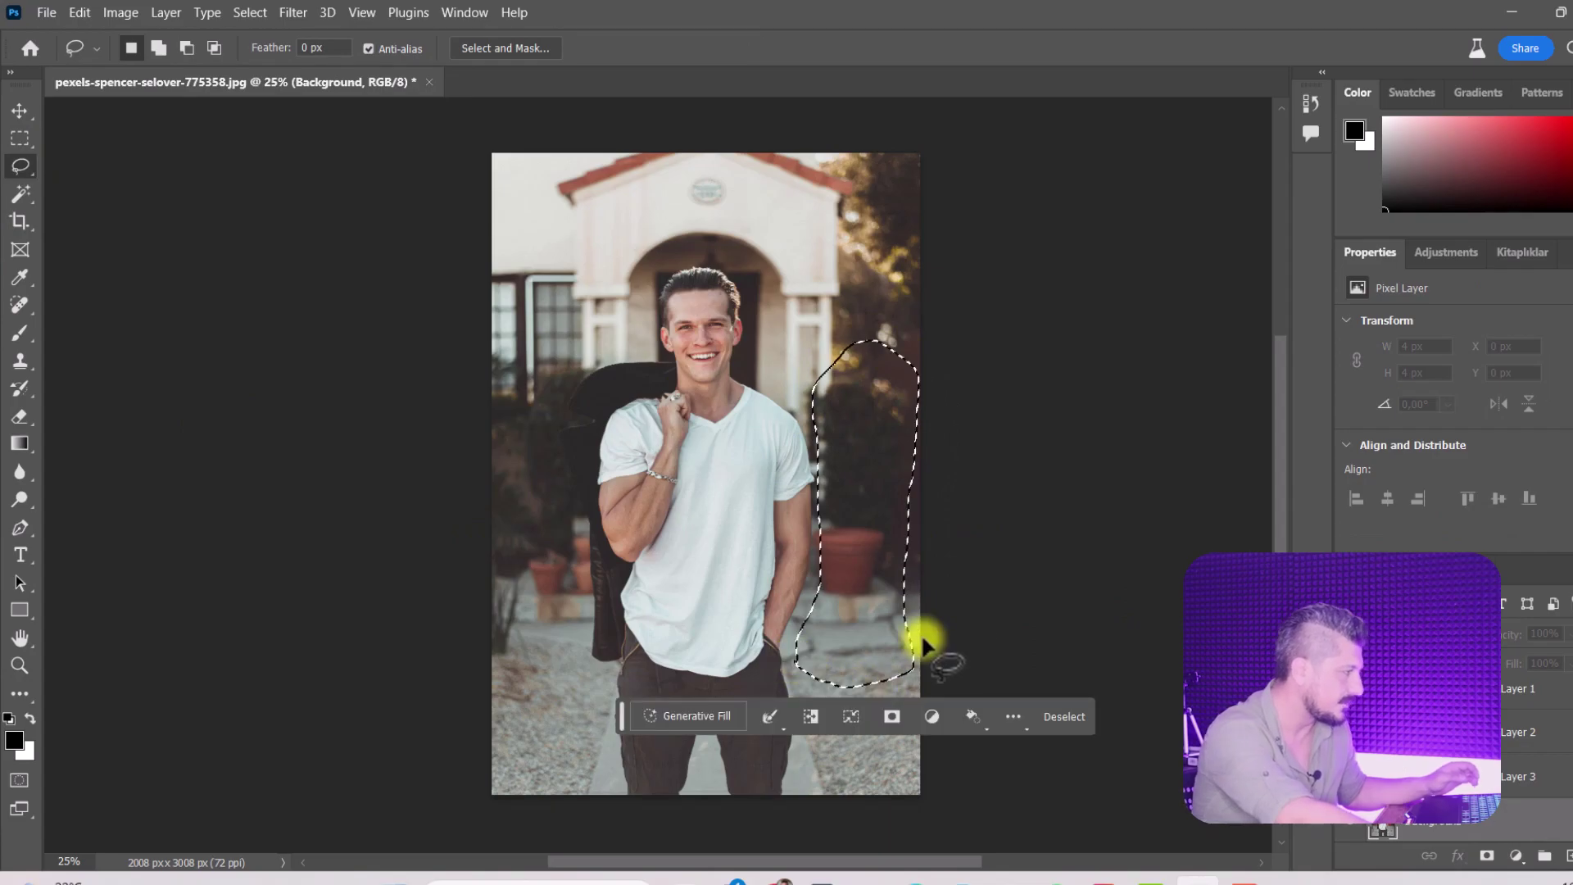
click(774, 711)
text(a blonde woman)
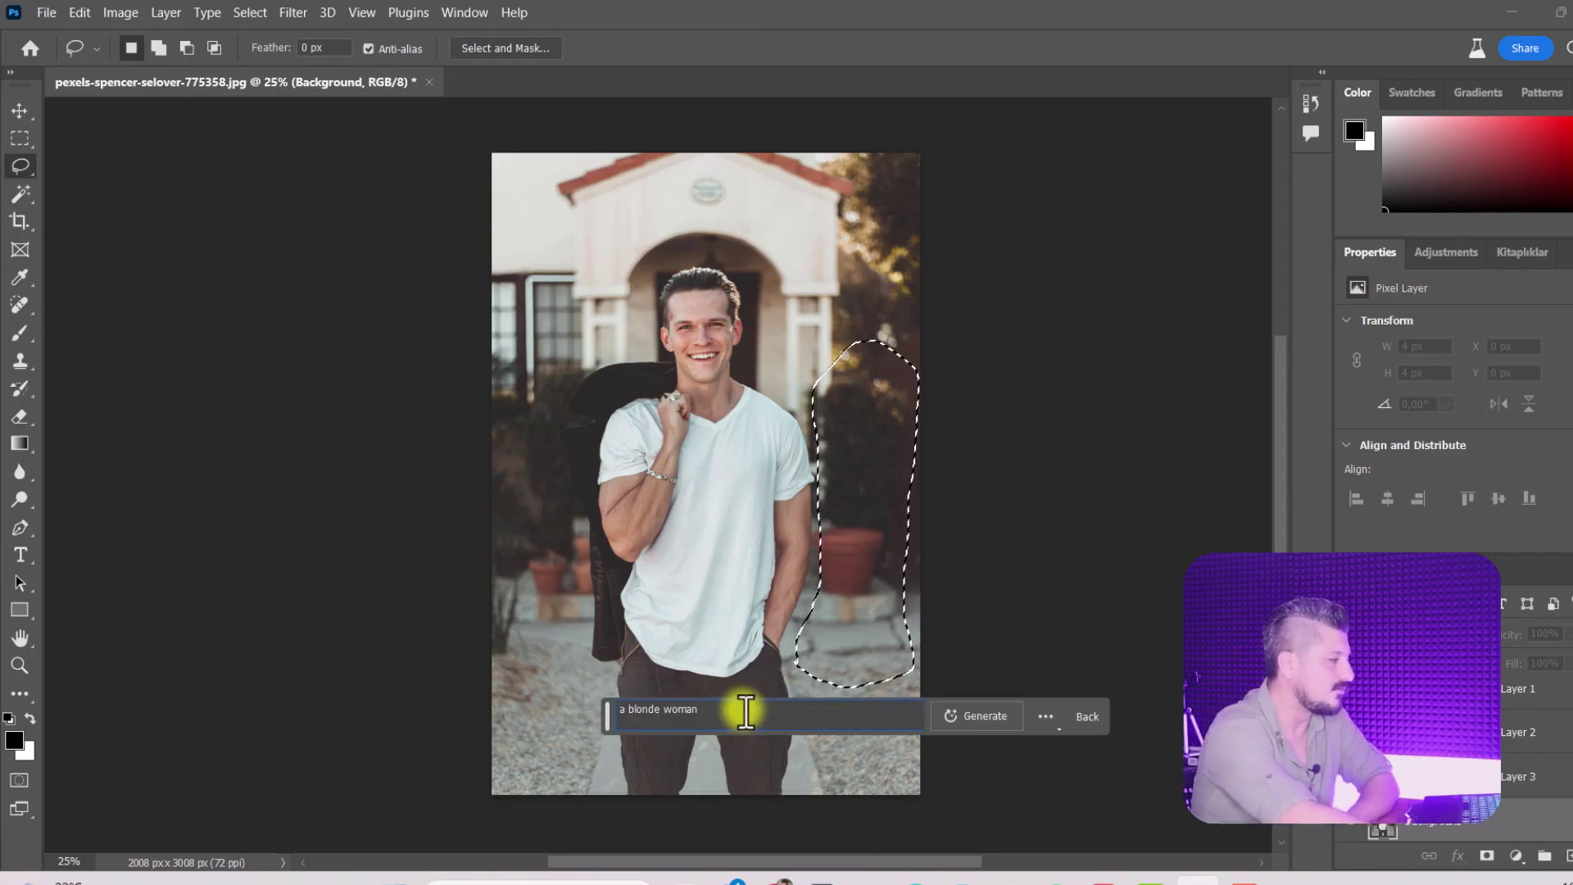
click(973, 711)
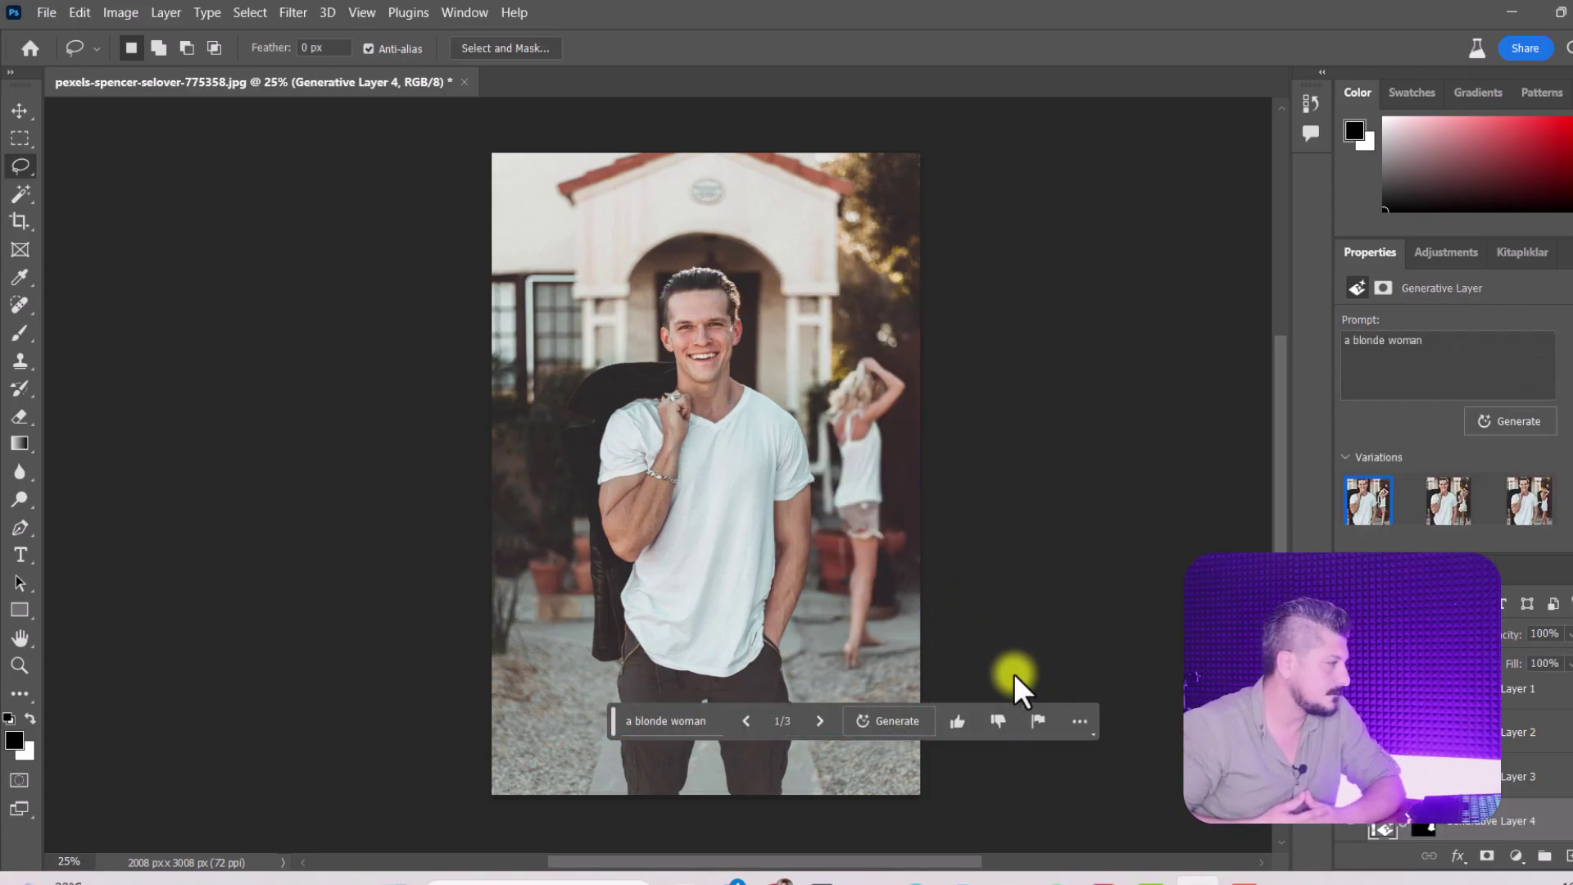
click(812, 720)
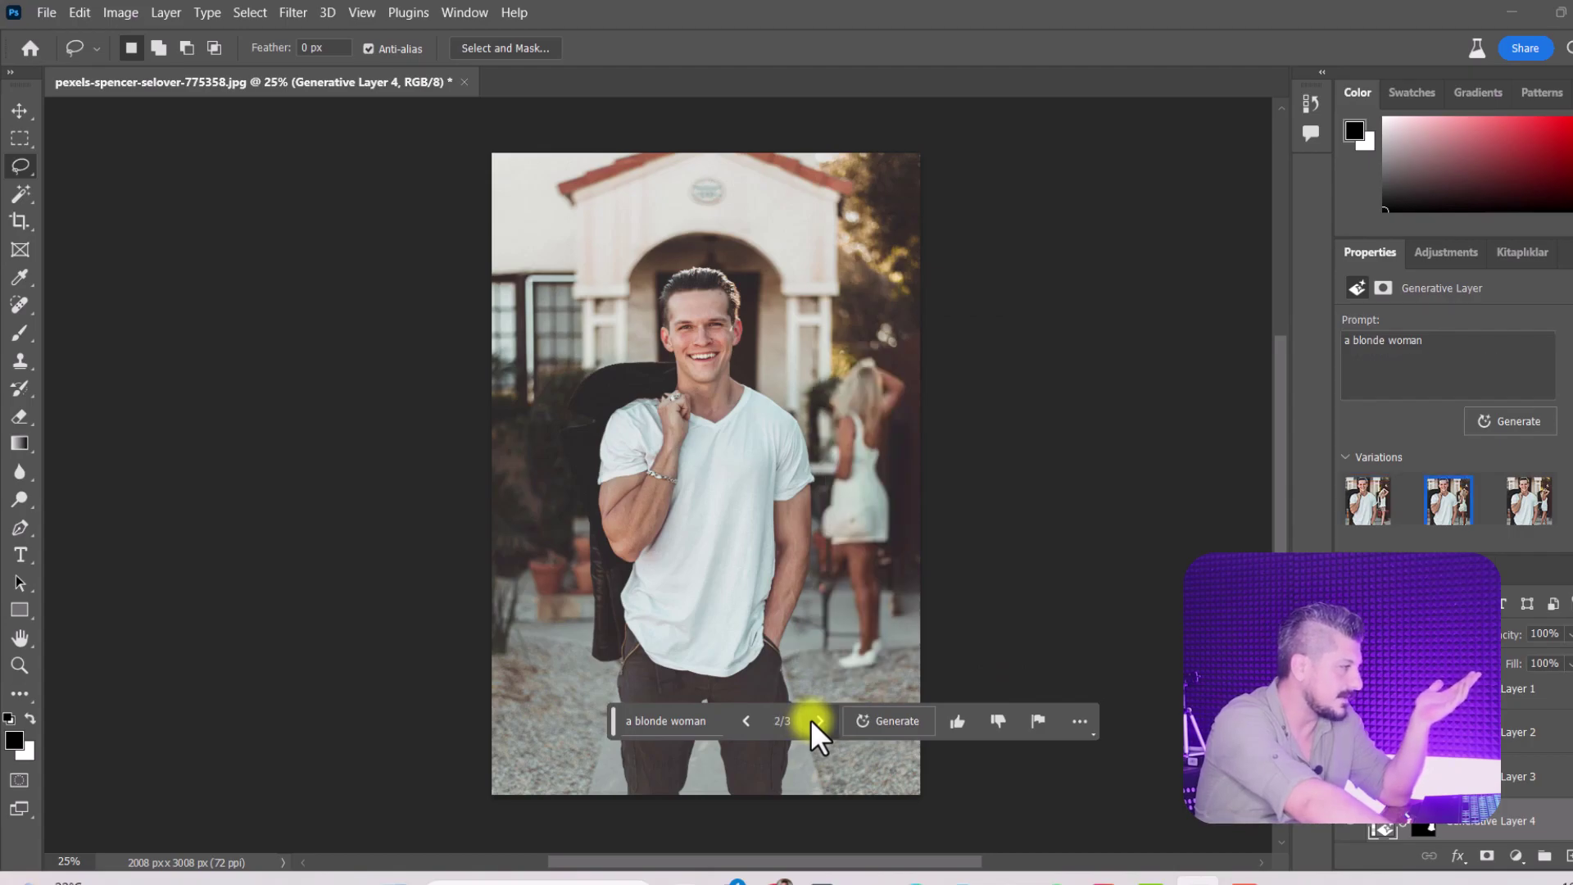
click(815, 720)
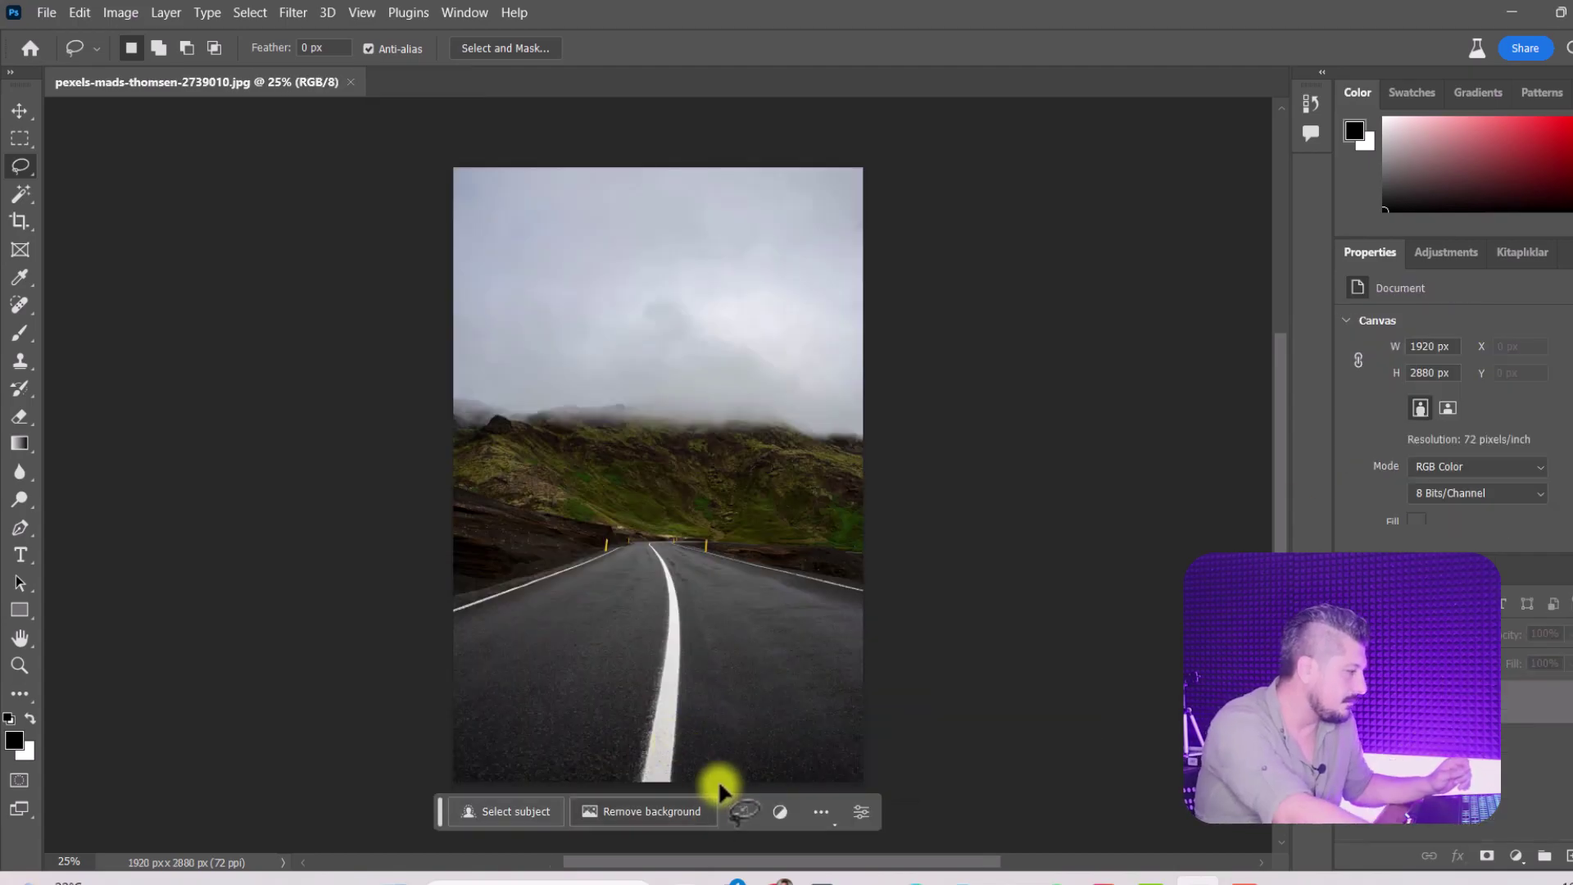
- Lasso the white centre line, generate 'yellow road stripe' at variation 3/3, then select the Background layer
drag(627, 787, 634, 714)
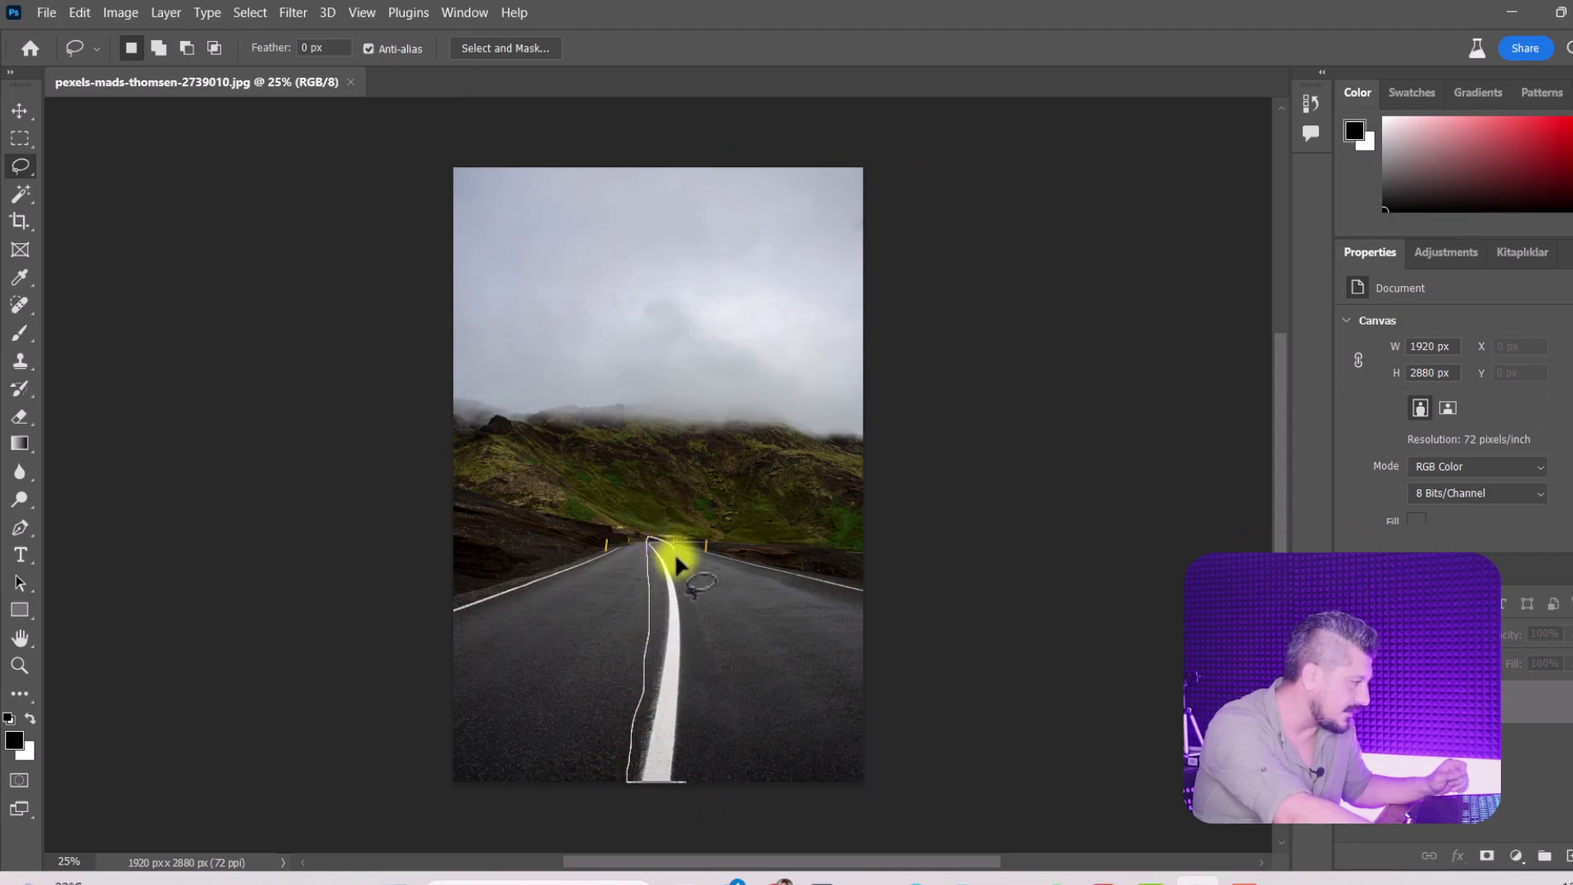
drag(702, 653, 689, 779)
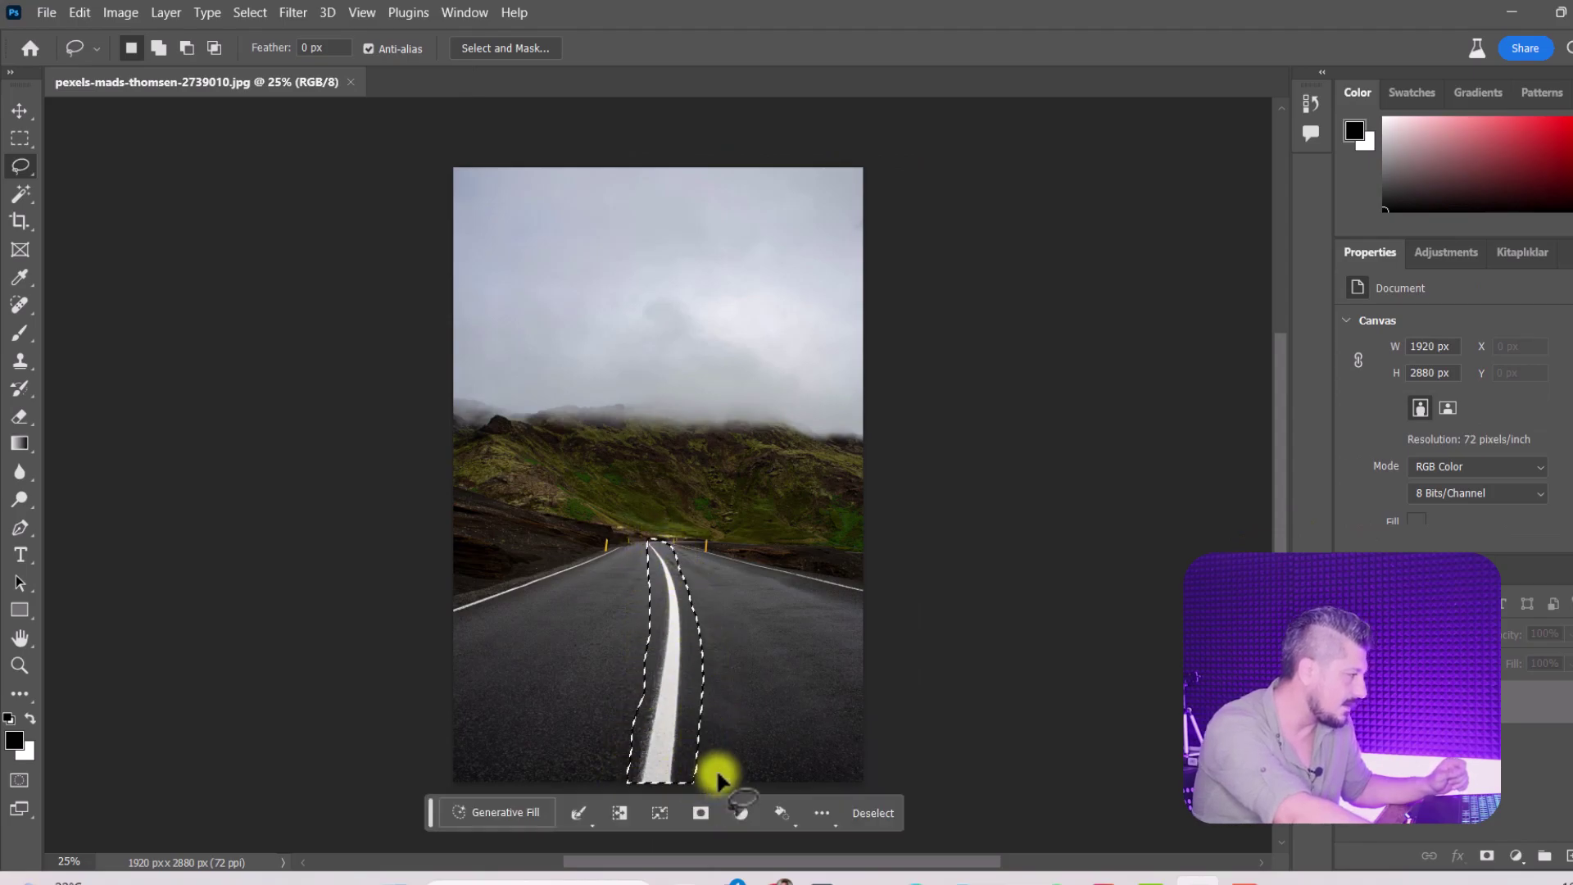
click(474, 812)
text(yellow road stripe)
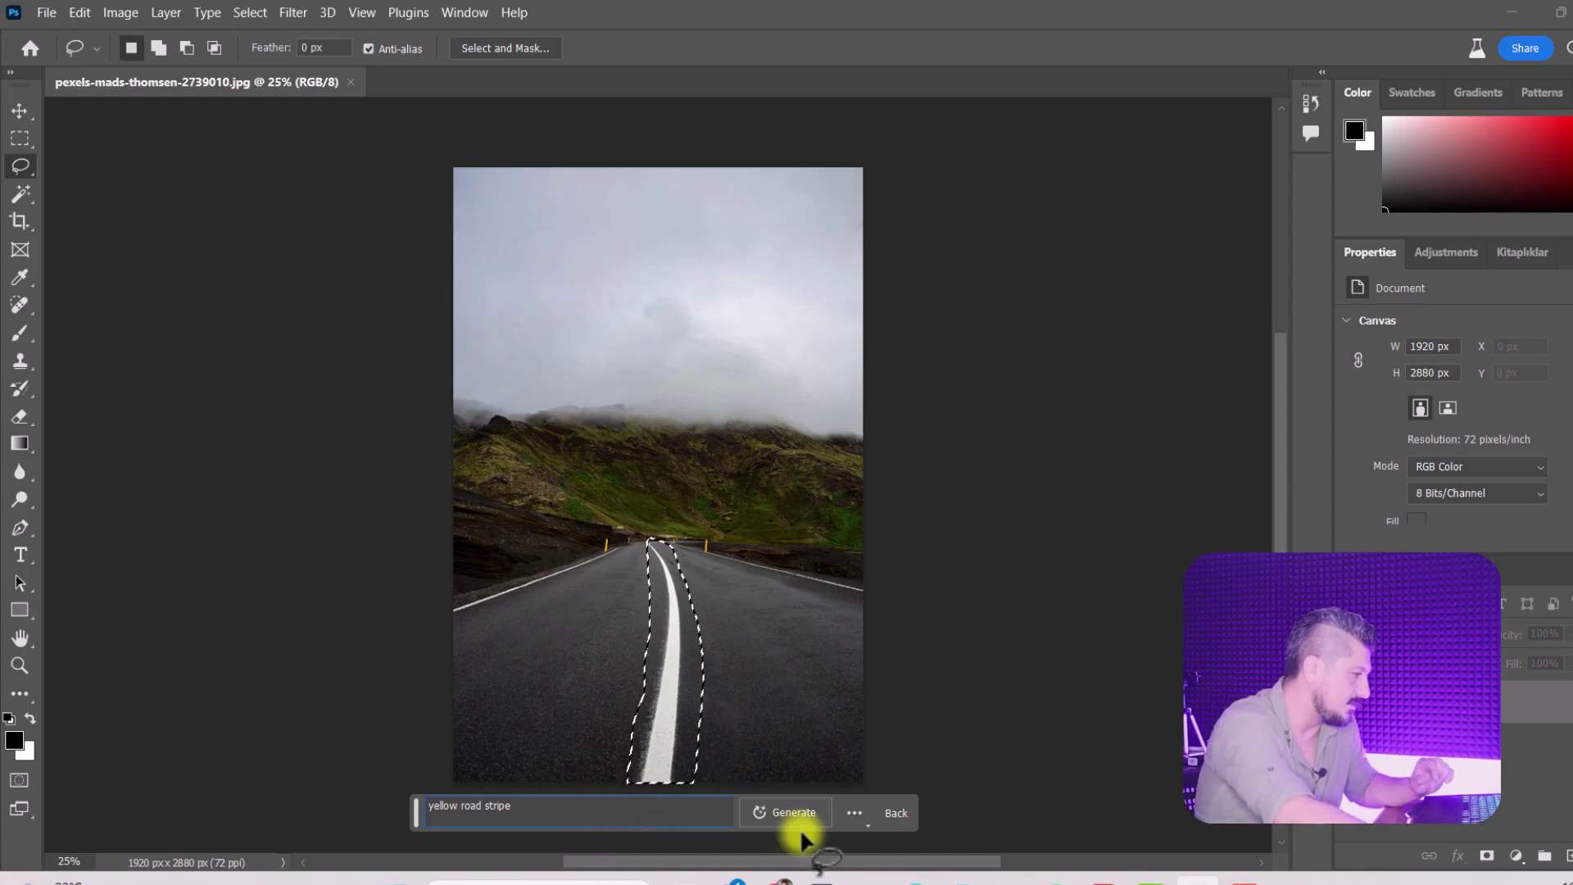
click(784, 810)
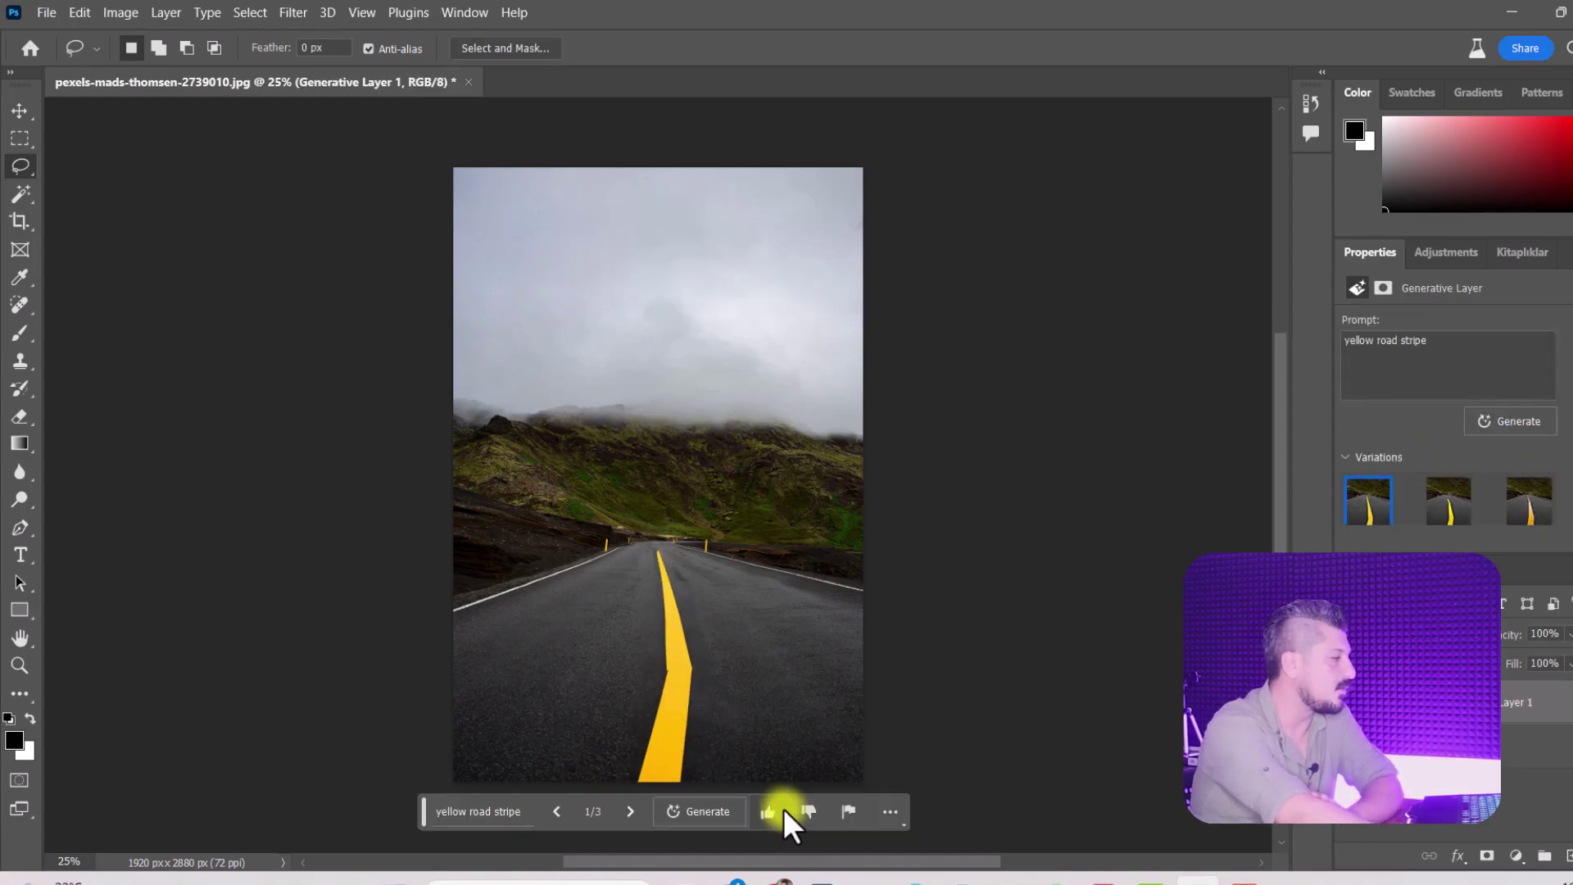
click(633, 809)
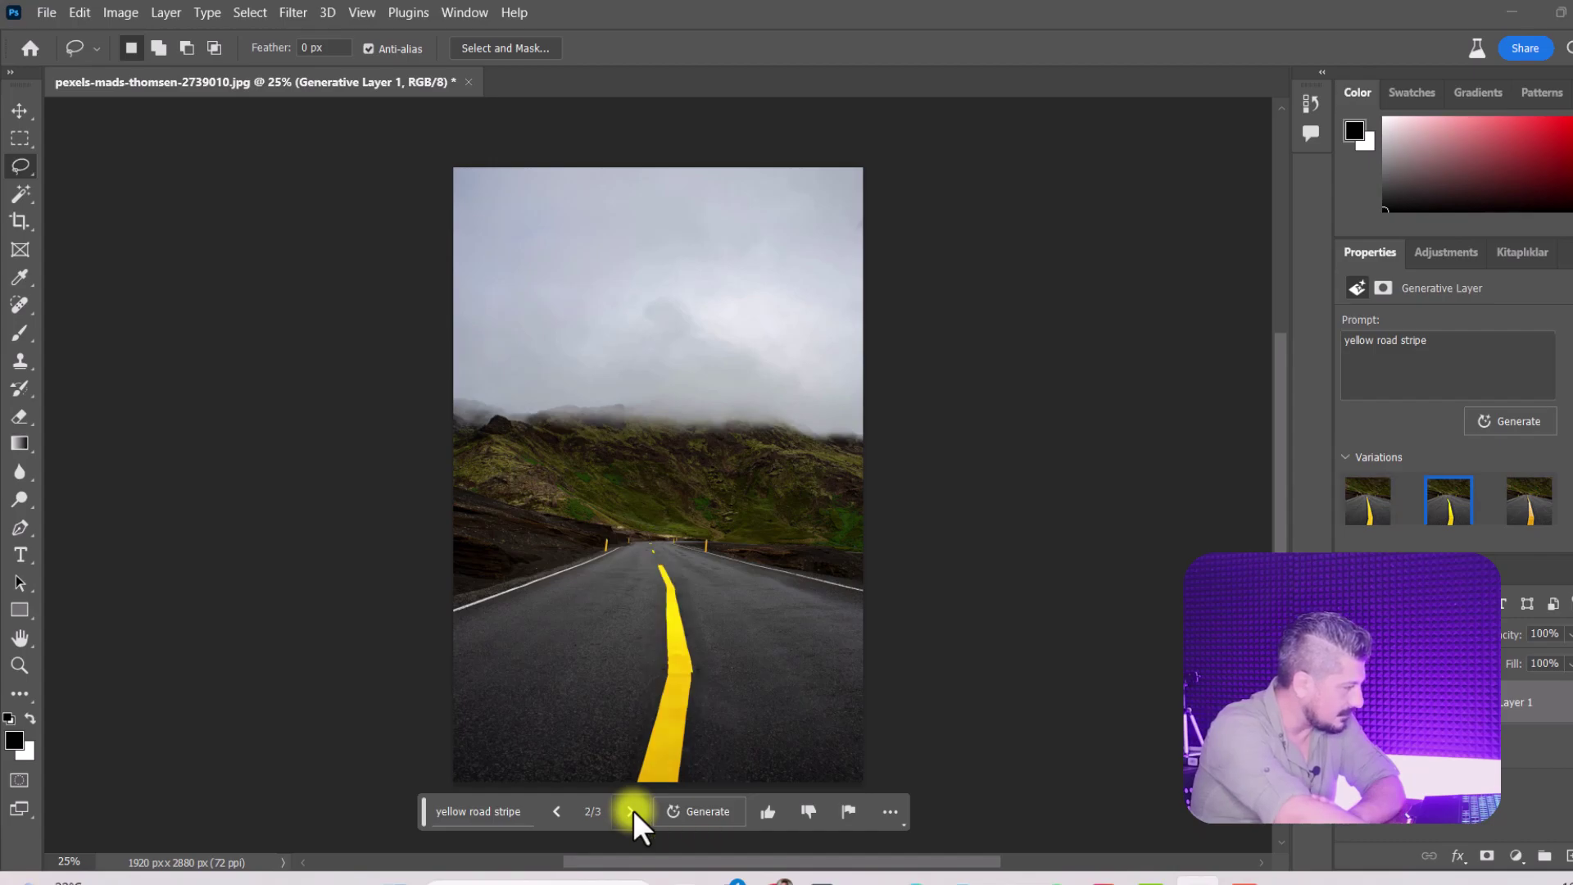
click(633, 810)
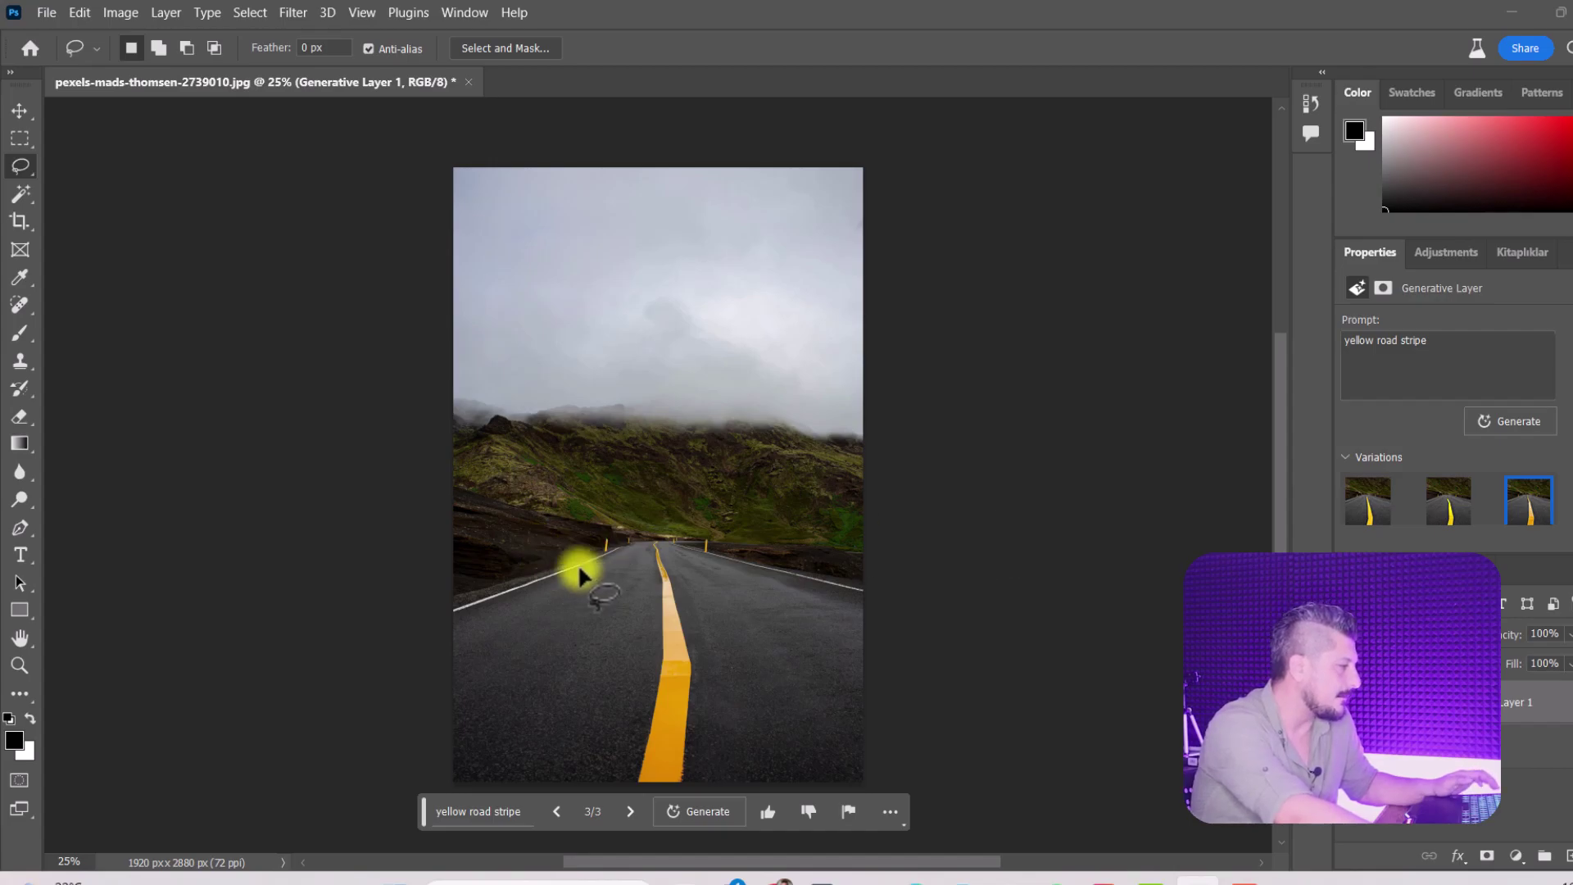
key(alt+bracketleft)
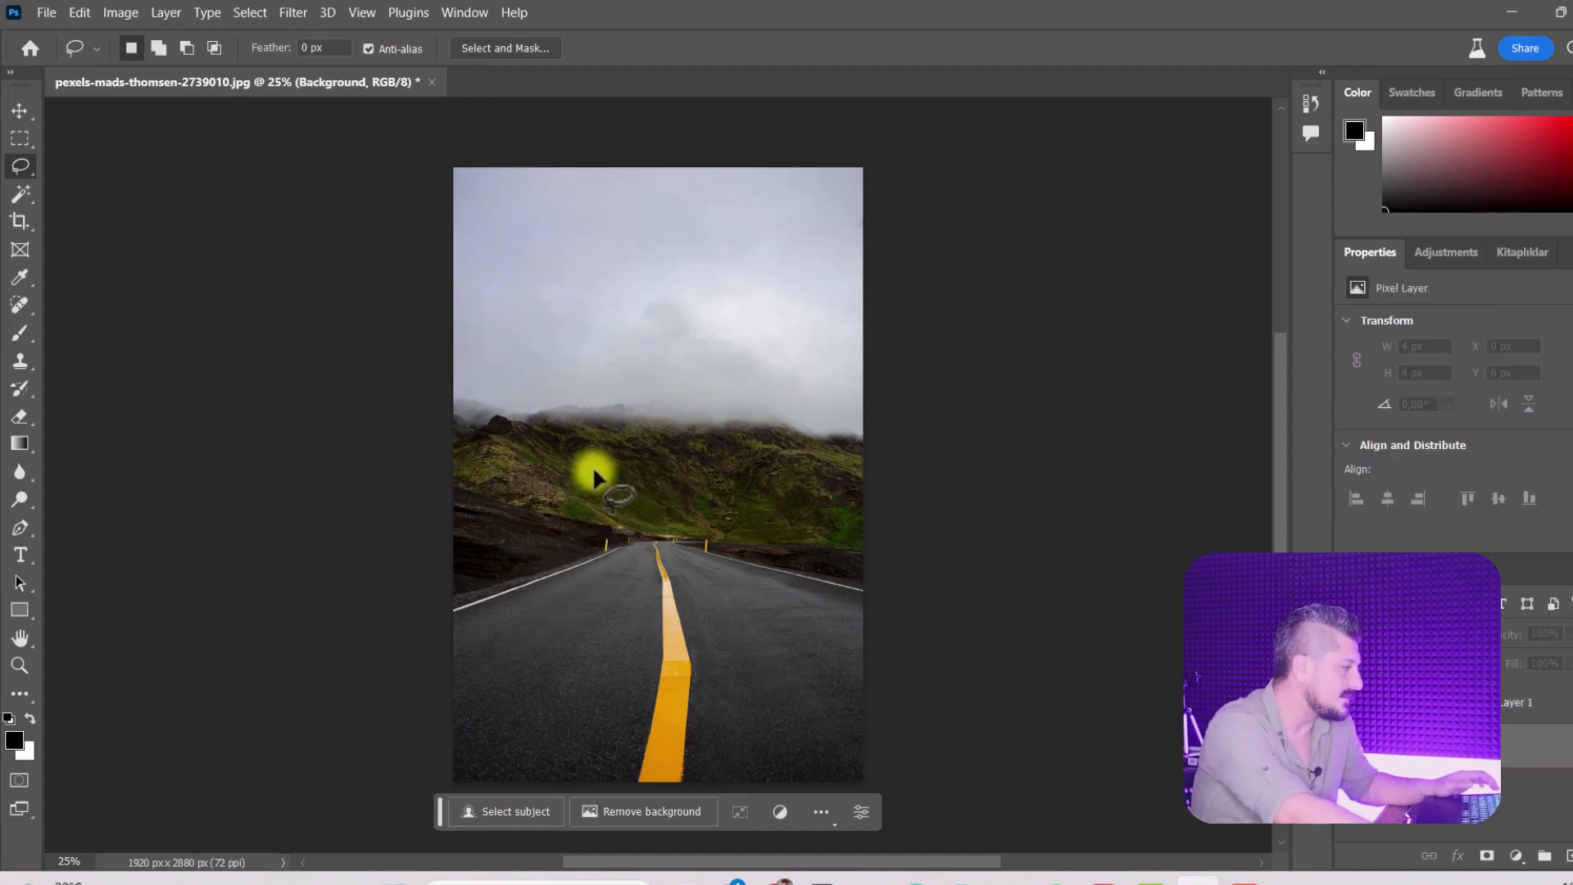
- Lasso an area covering the road ahead and the hillside above it
drag(595, 474, 566, 576)
drag(547, 586, 666, 580)
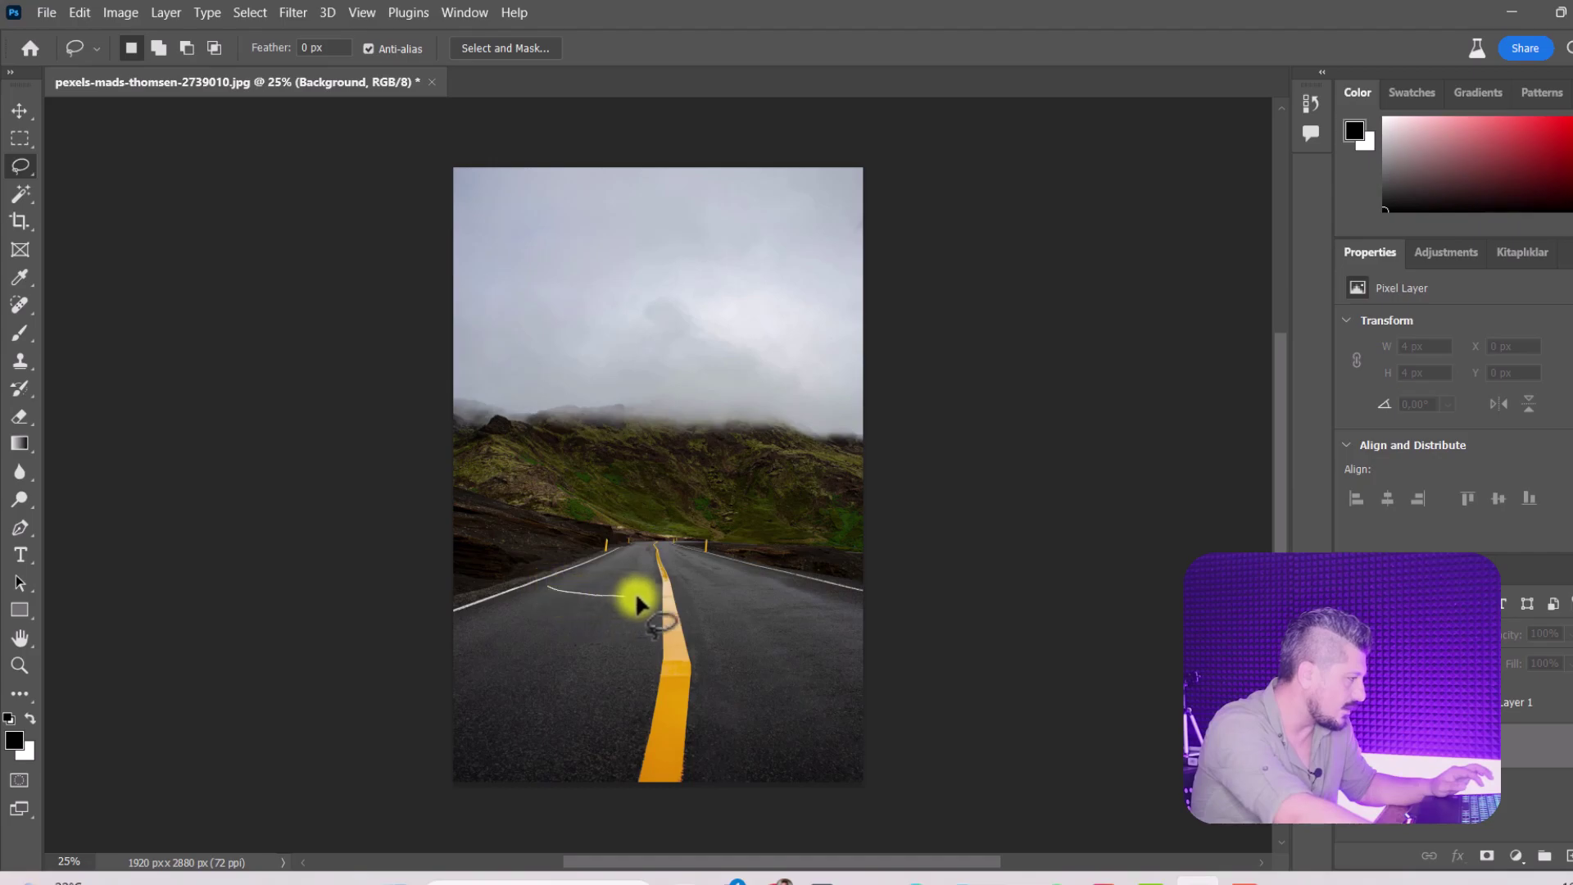
drag(665, 515, 544, 522)
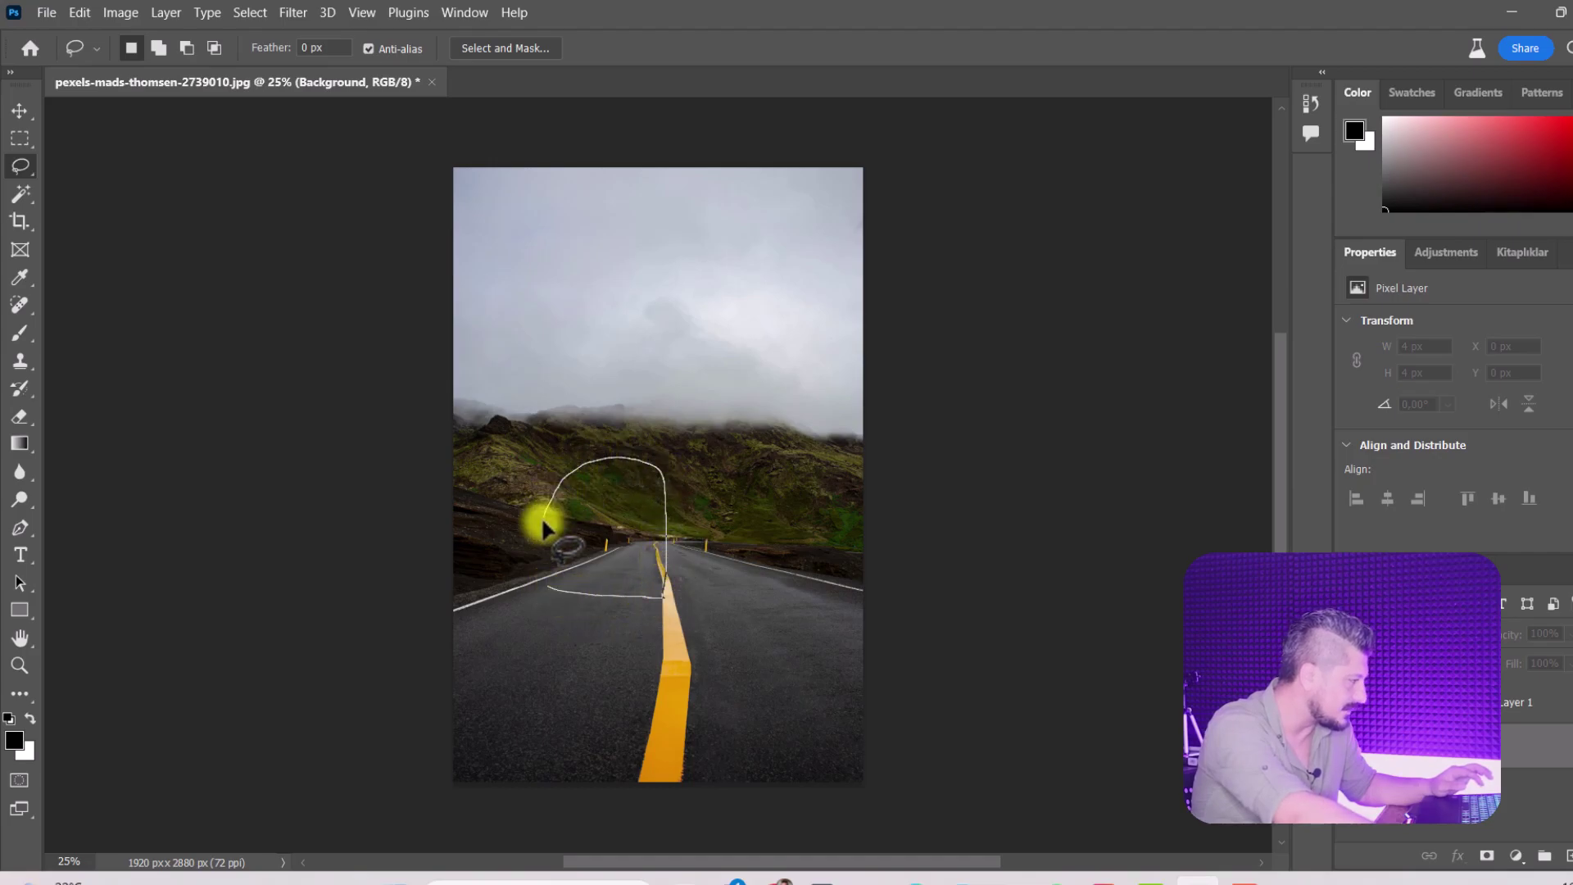
drag(543, 577, 543, 578)
click(467, 632)
- Generate a 'truck' in the selection and keep variation 3/3
text(a red t)
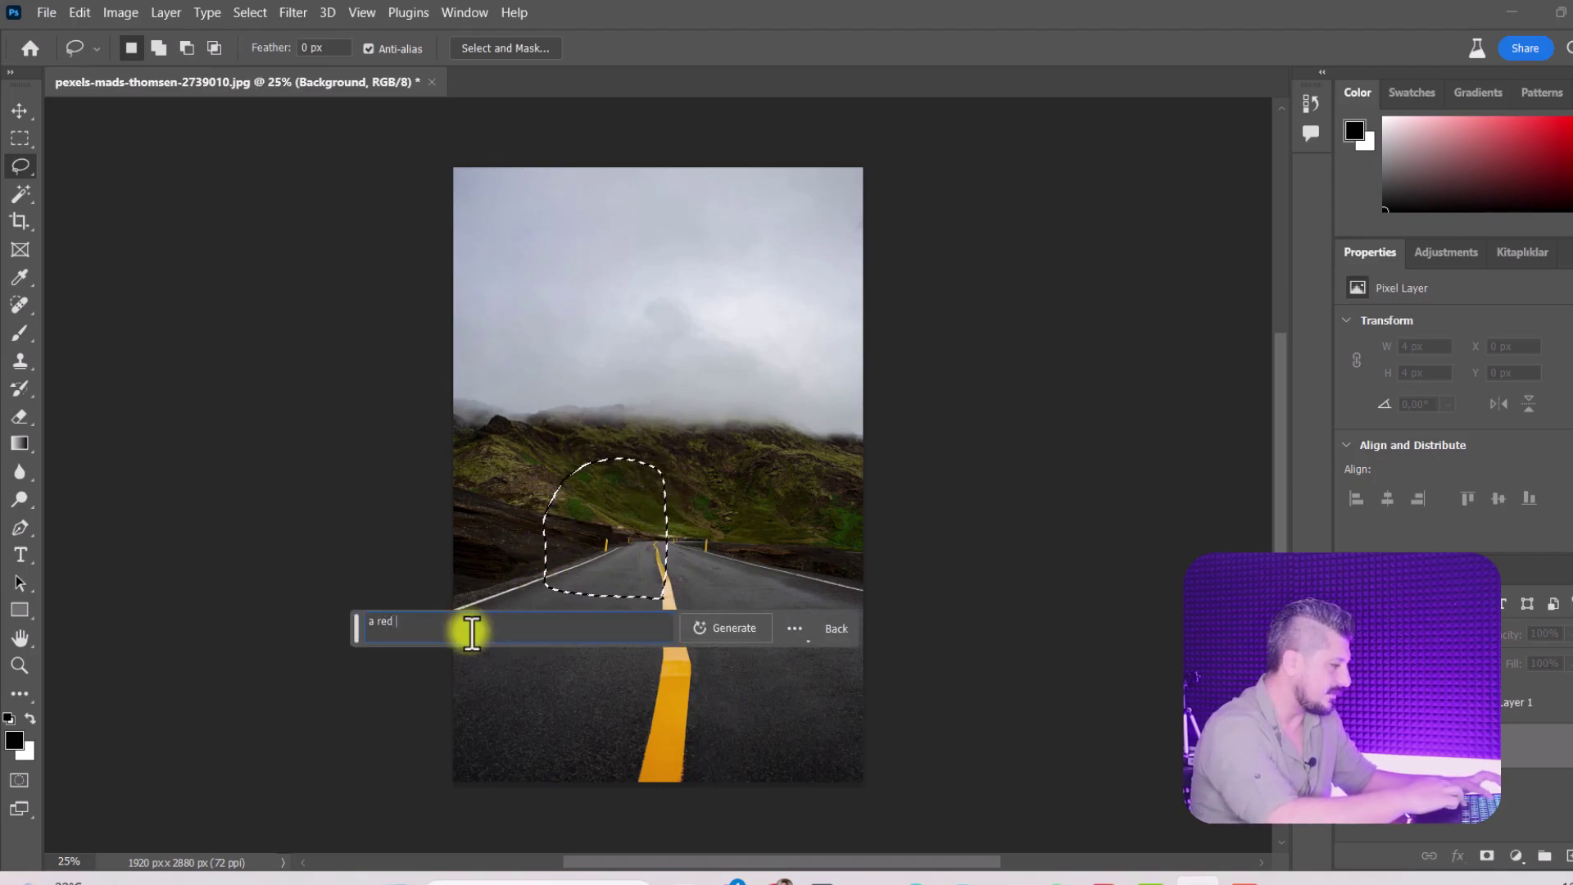
key(BackSpace)
key(BackSpace)
key(BackSpace)
key(BackSpace)
key(BackSpace)
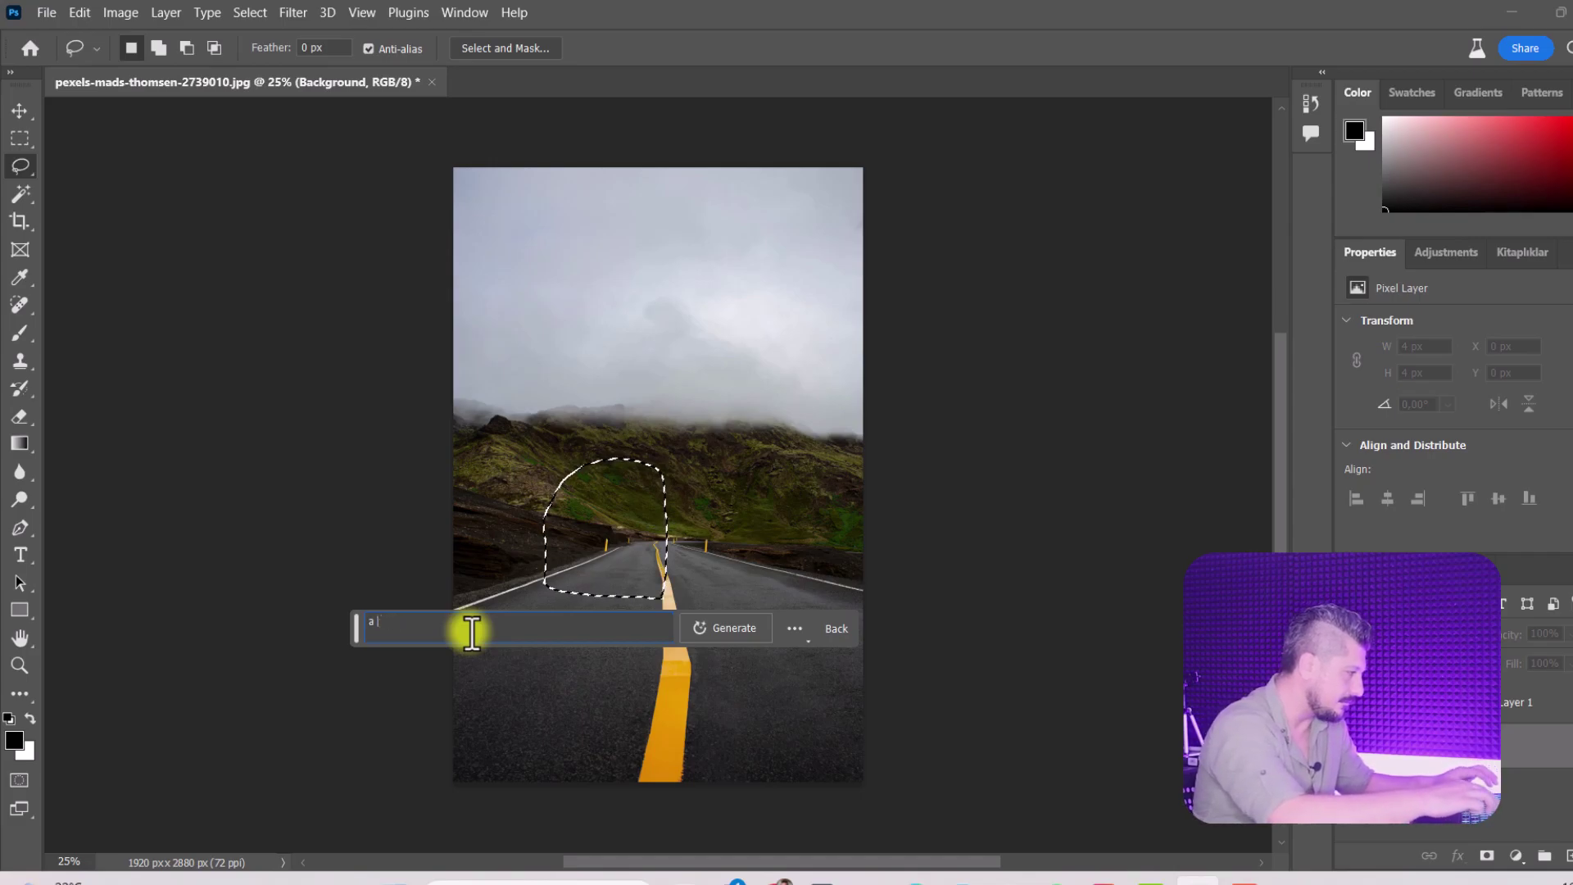
text(truck)
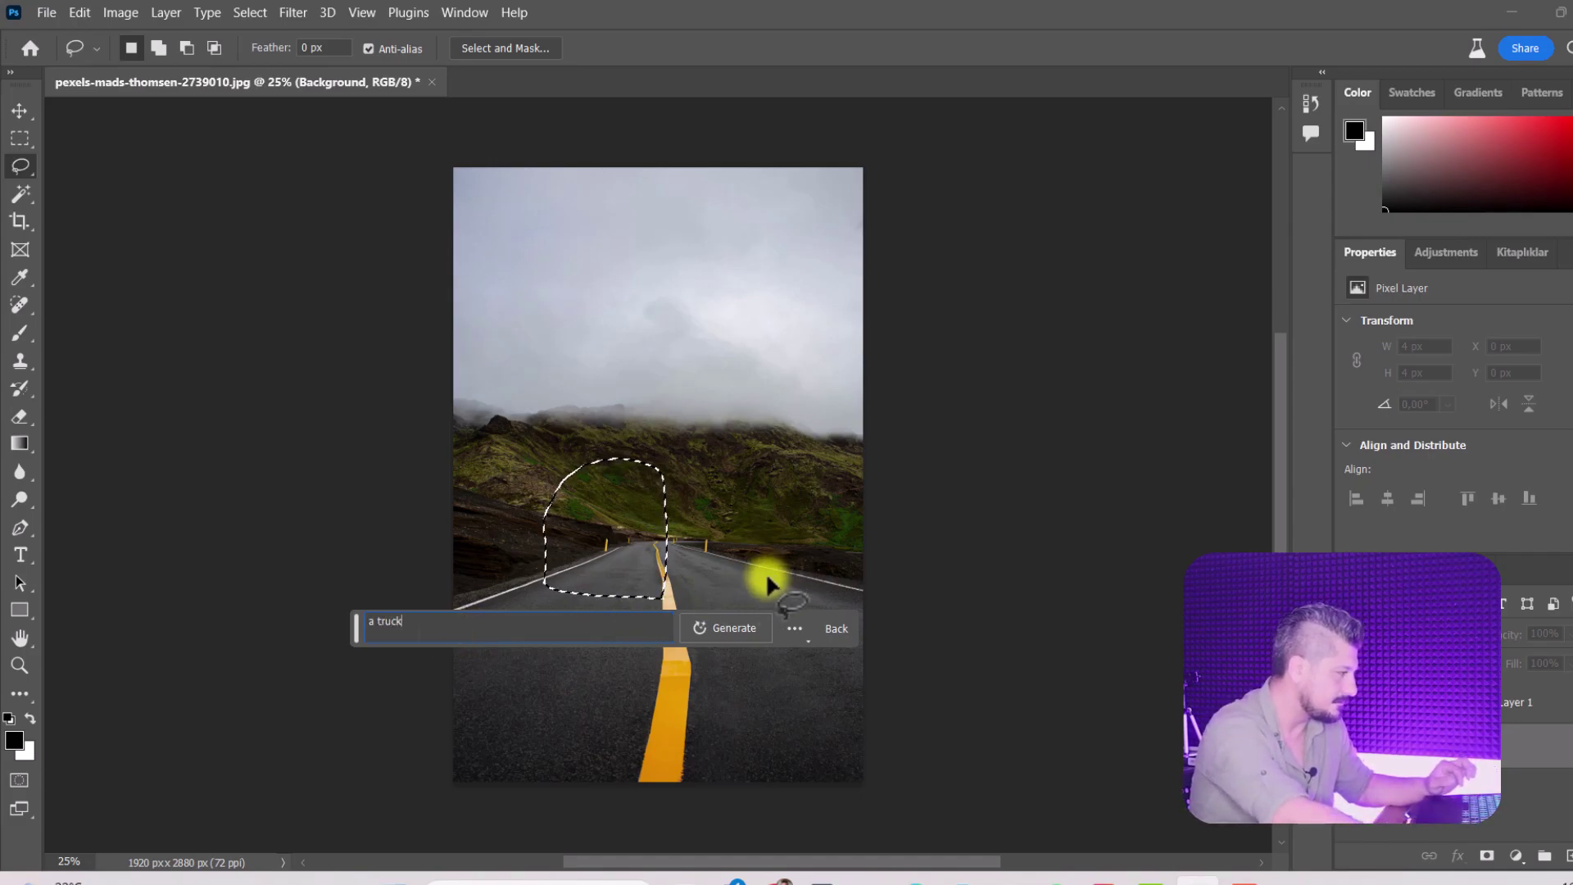
click(377, 622)
key(BackSpace)
key(BackSpace)
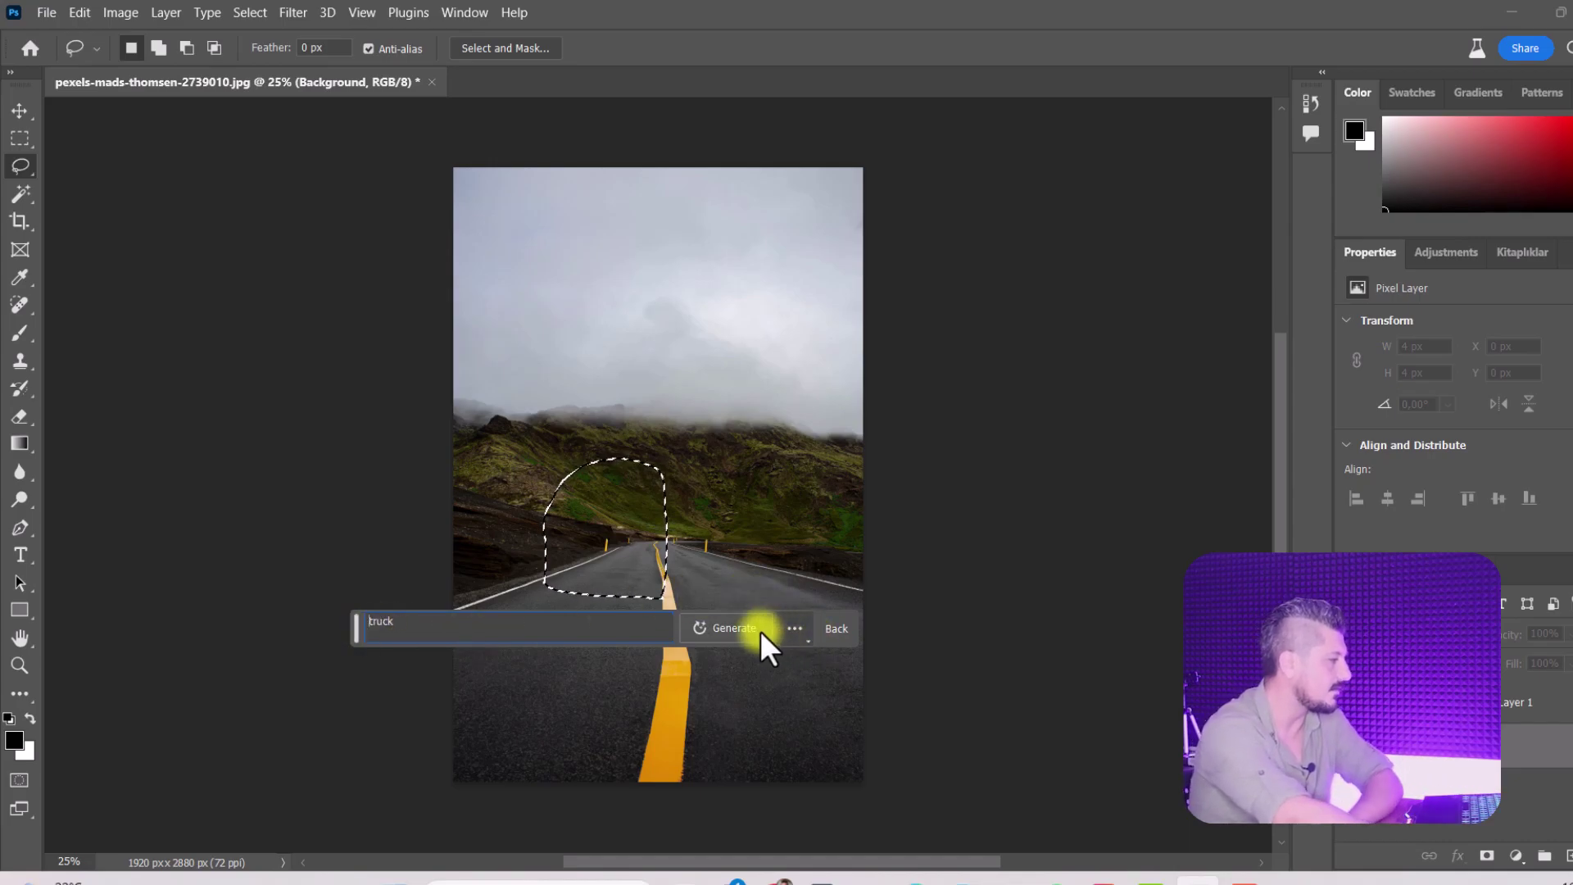
click(761, 631)
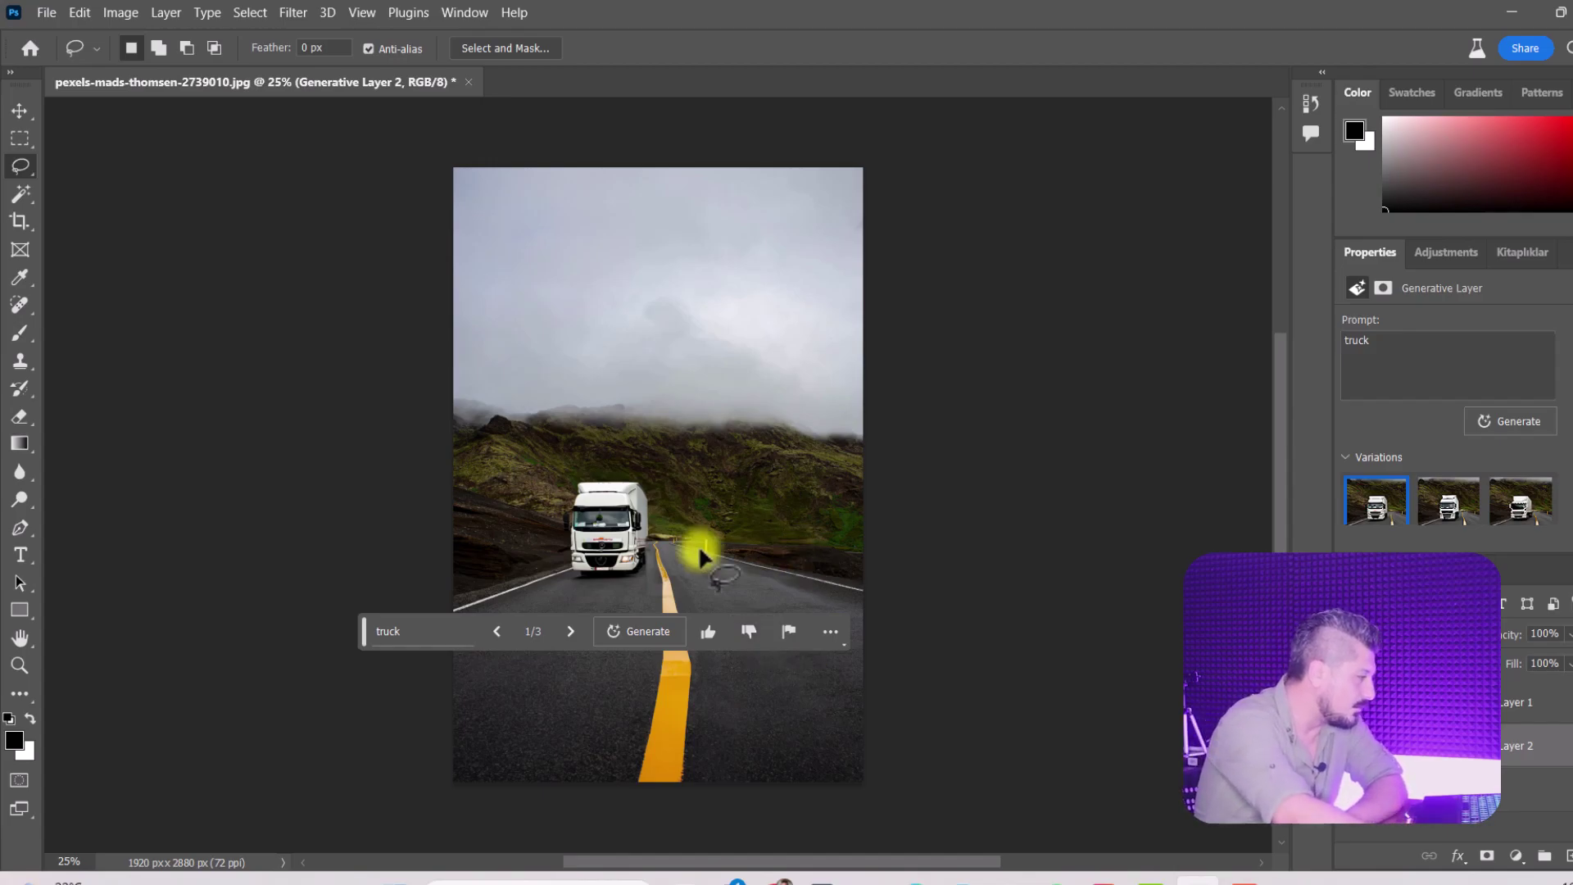
mouse_move(361, 623)
mouse_down()
mouse_move(779, 446)
mouse_move(1003, 138)
mouse_up()
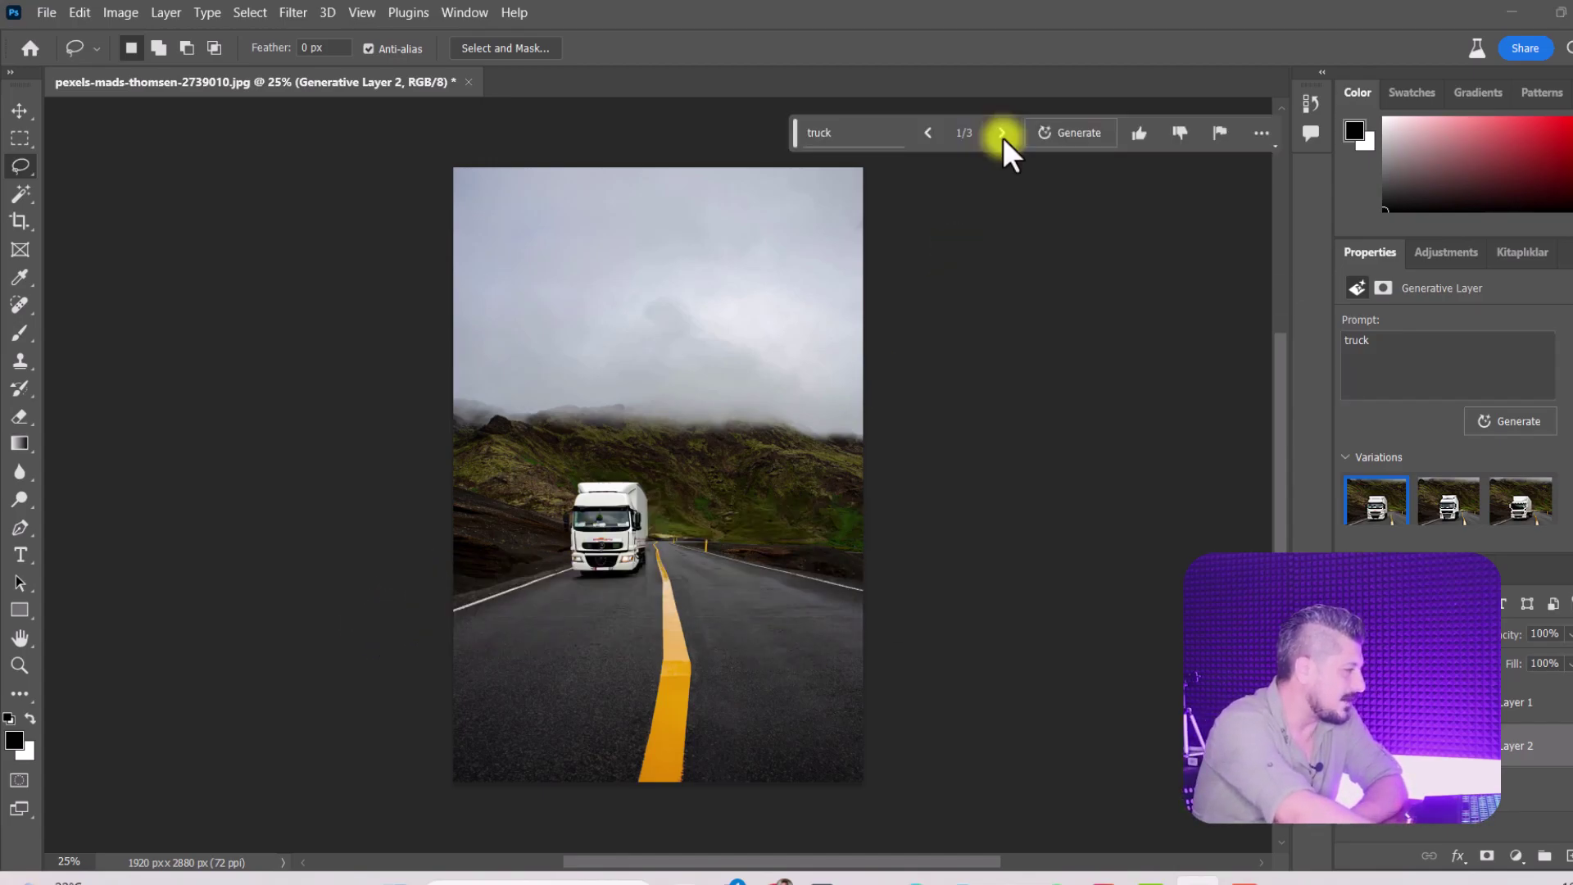
click(1002, 133)
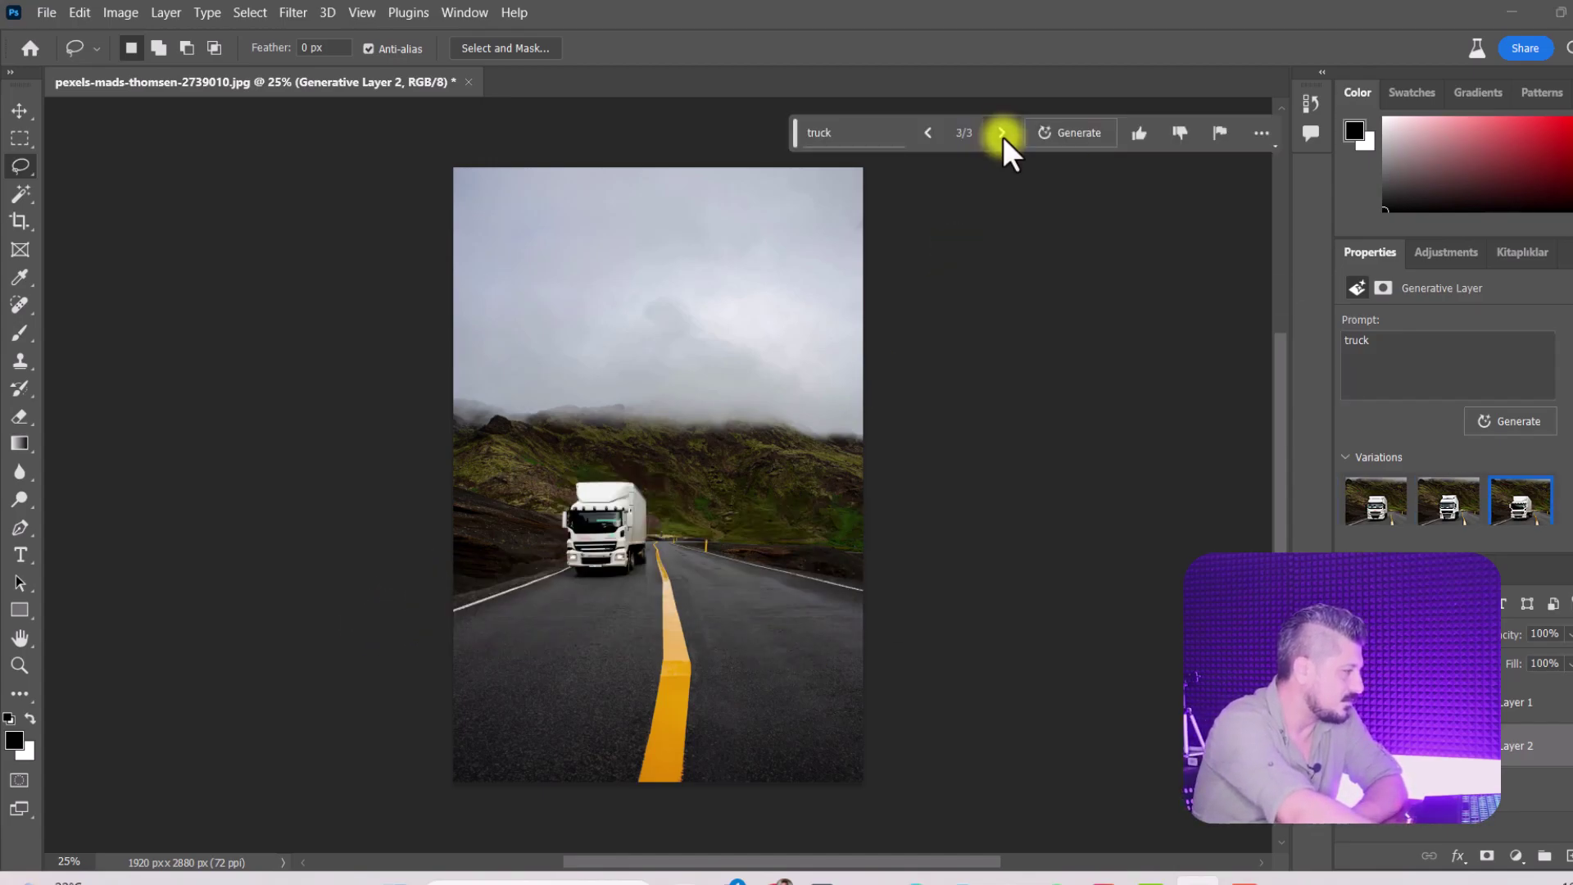
click(19, 110)
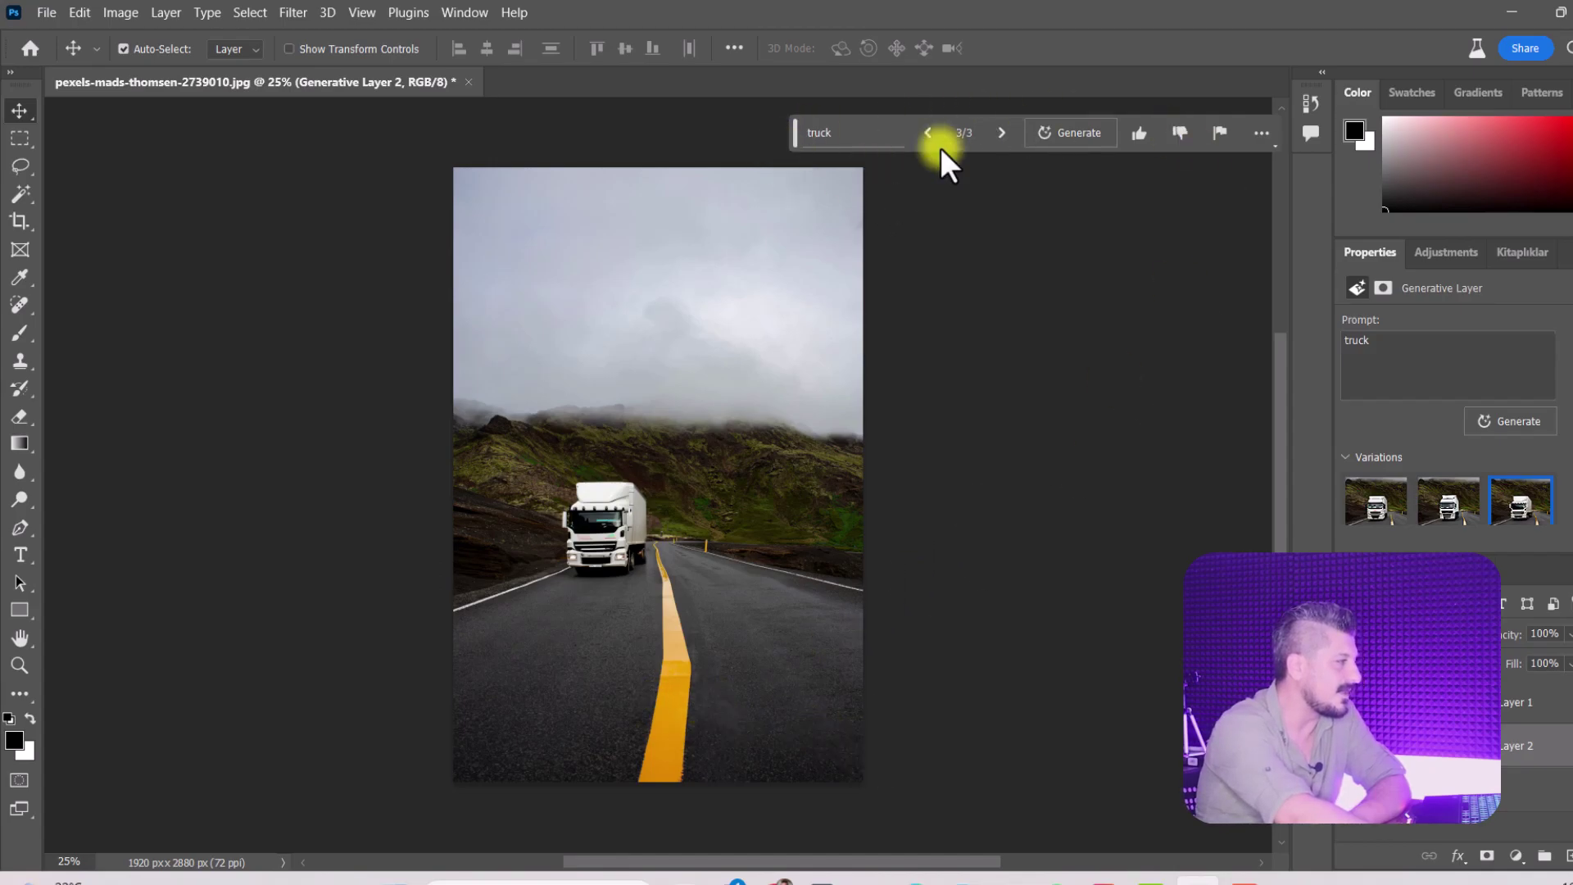
- Close the road photo, answering the save prompt, and create a new blank document
click(469, 82)
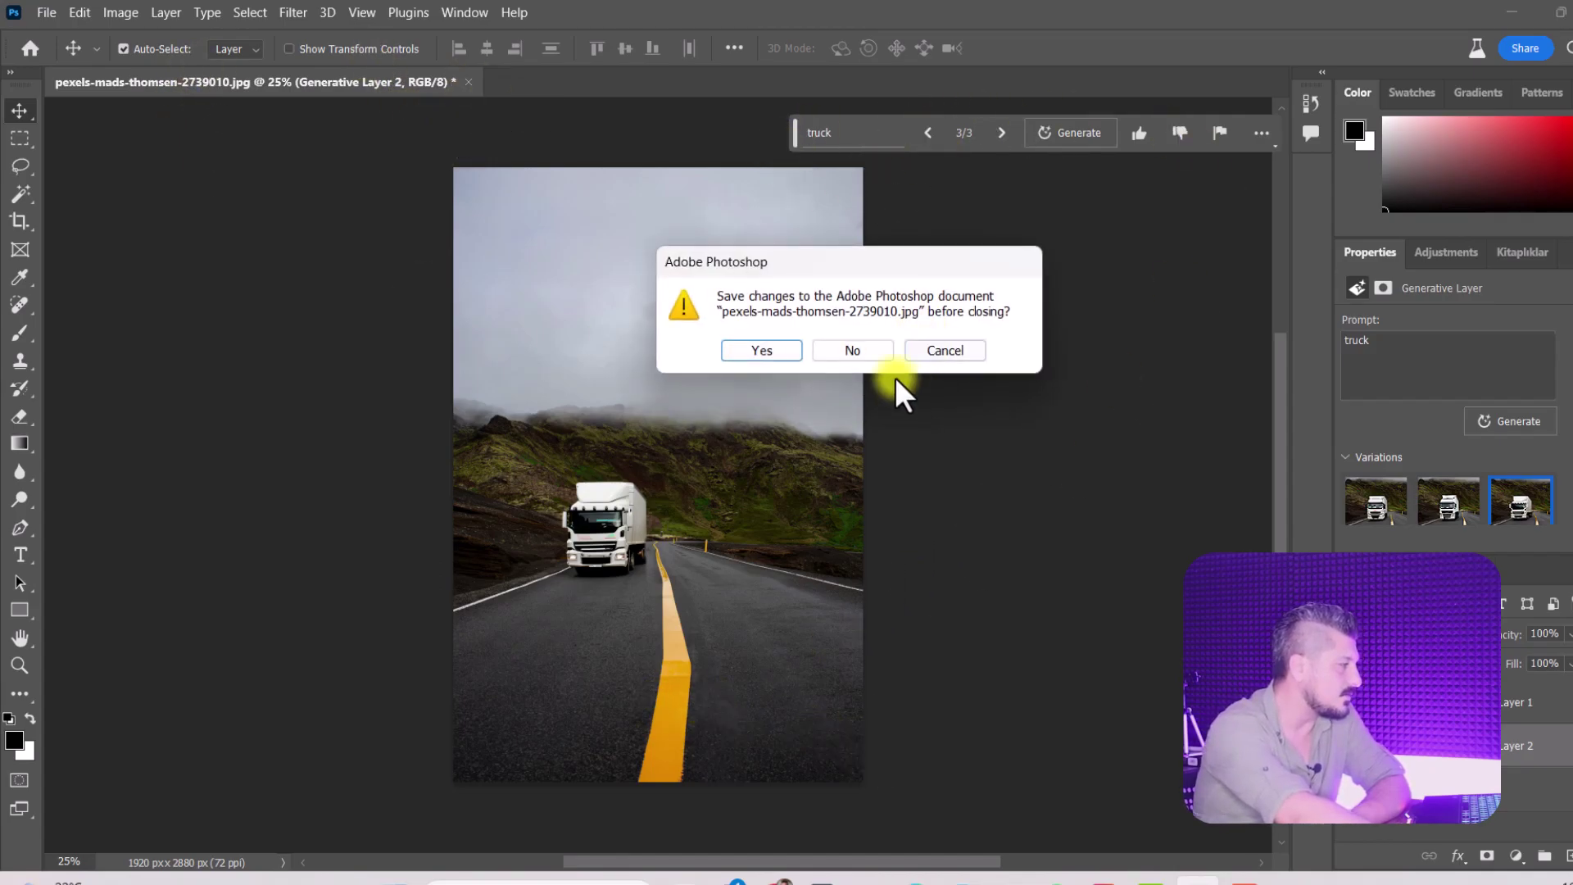
click(844, 351)
key(ctrl+n)
click(1161, 728)
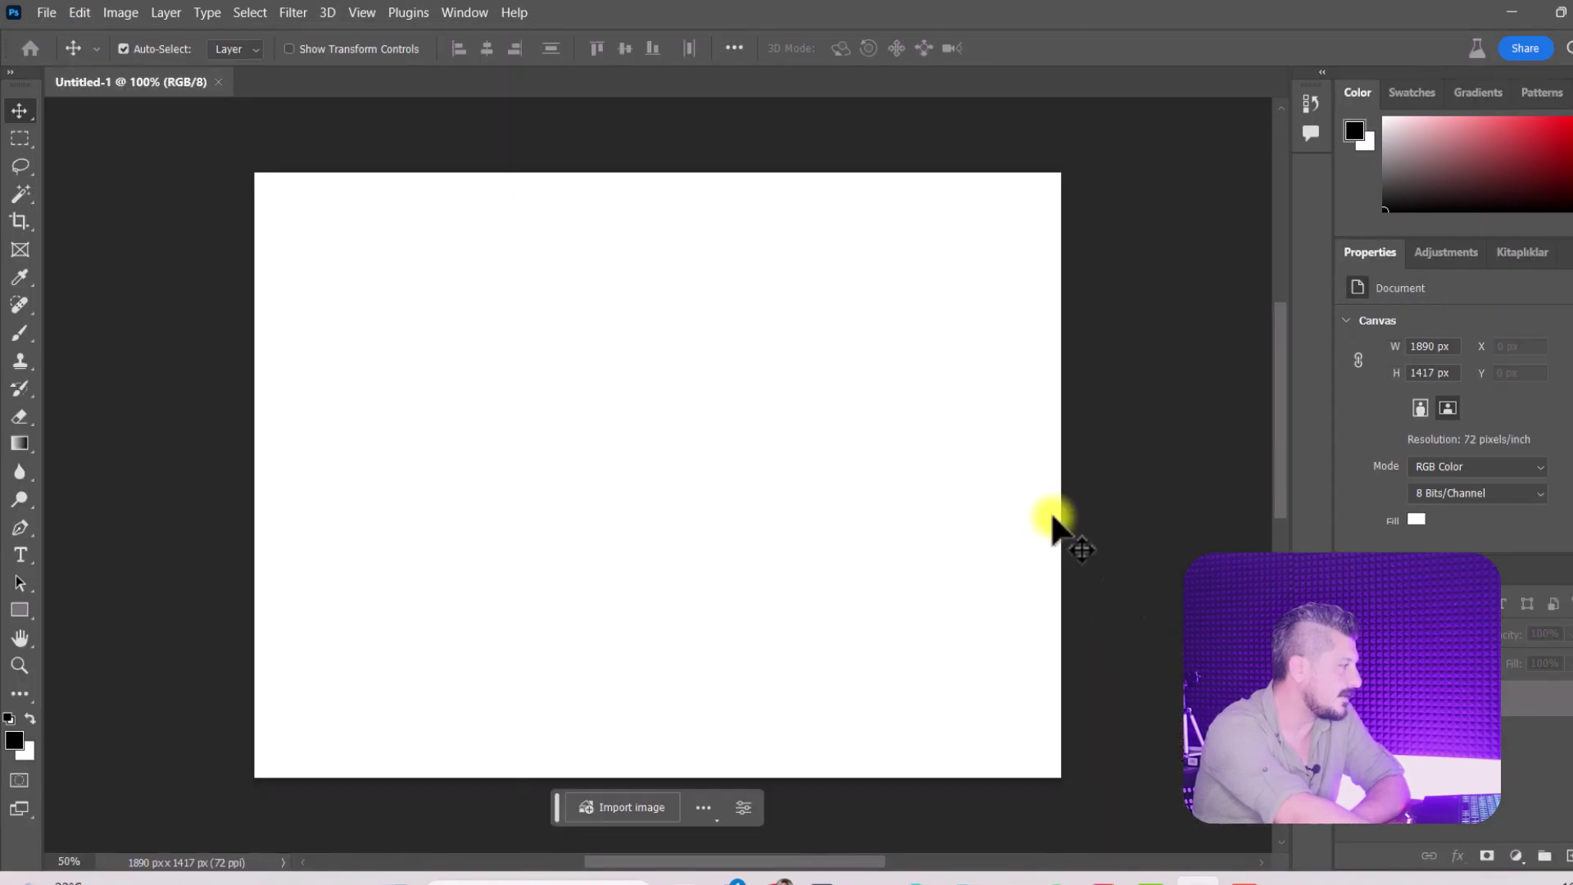
- Marquee the whole canvas and generate 'people having fun at corporate party', viewing three variations
key(m)
drag(283, 172, 1226, 836)
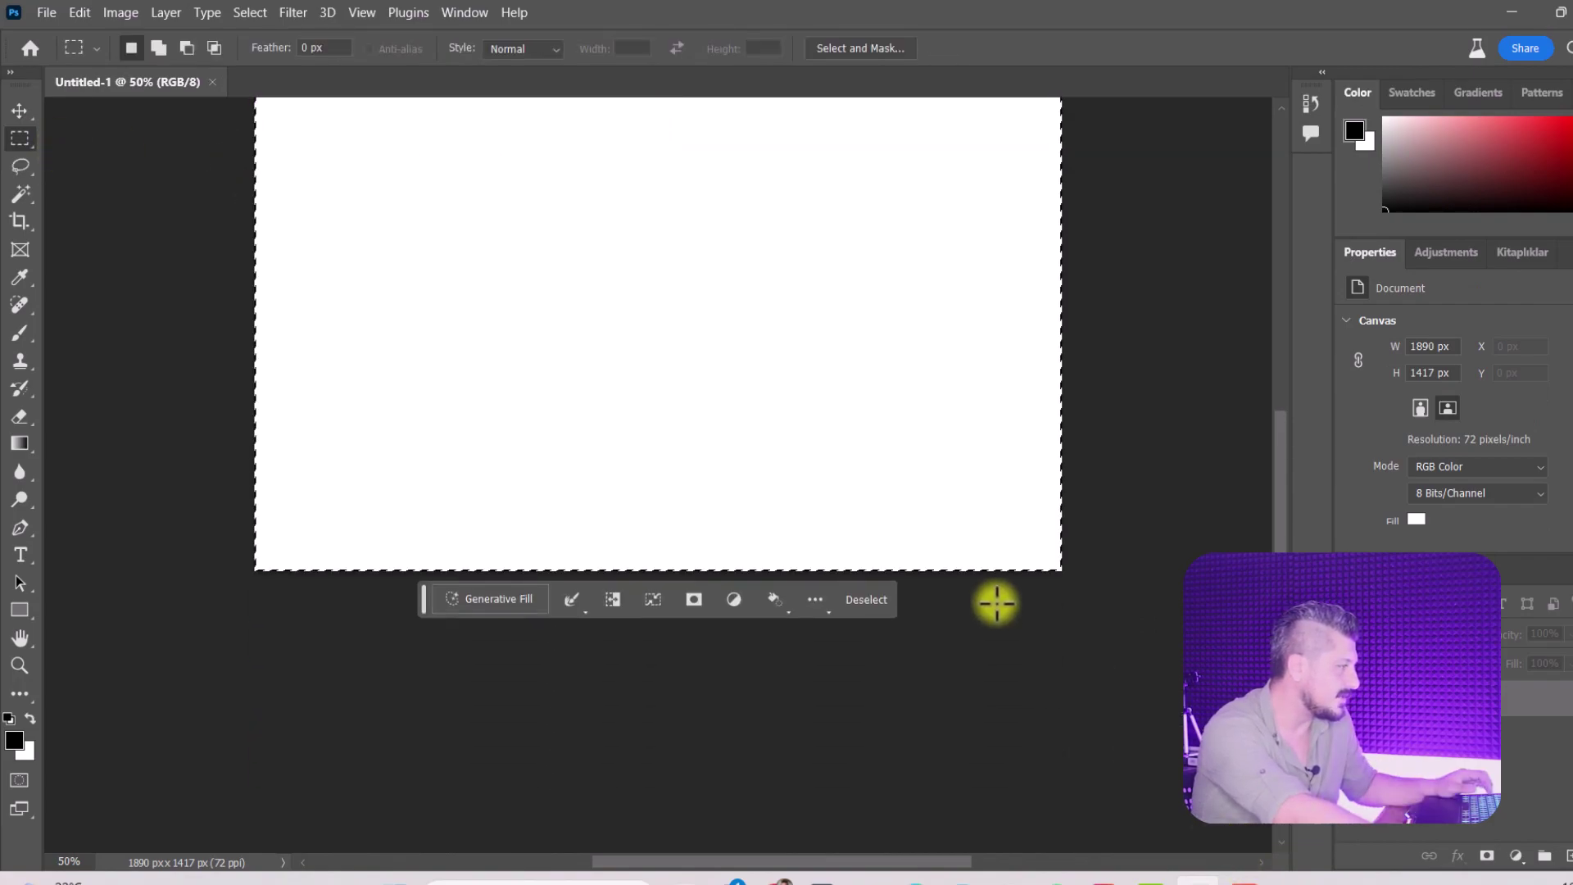
click(496, 768)
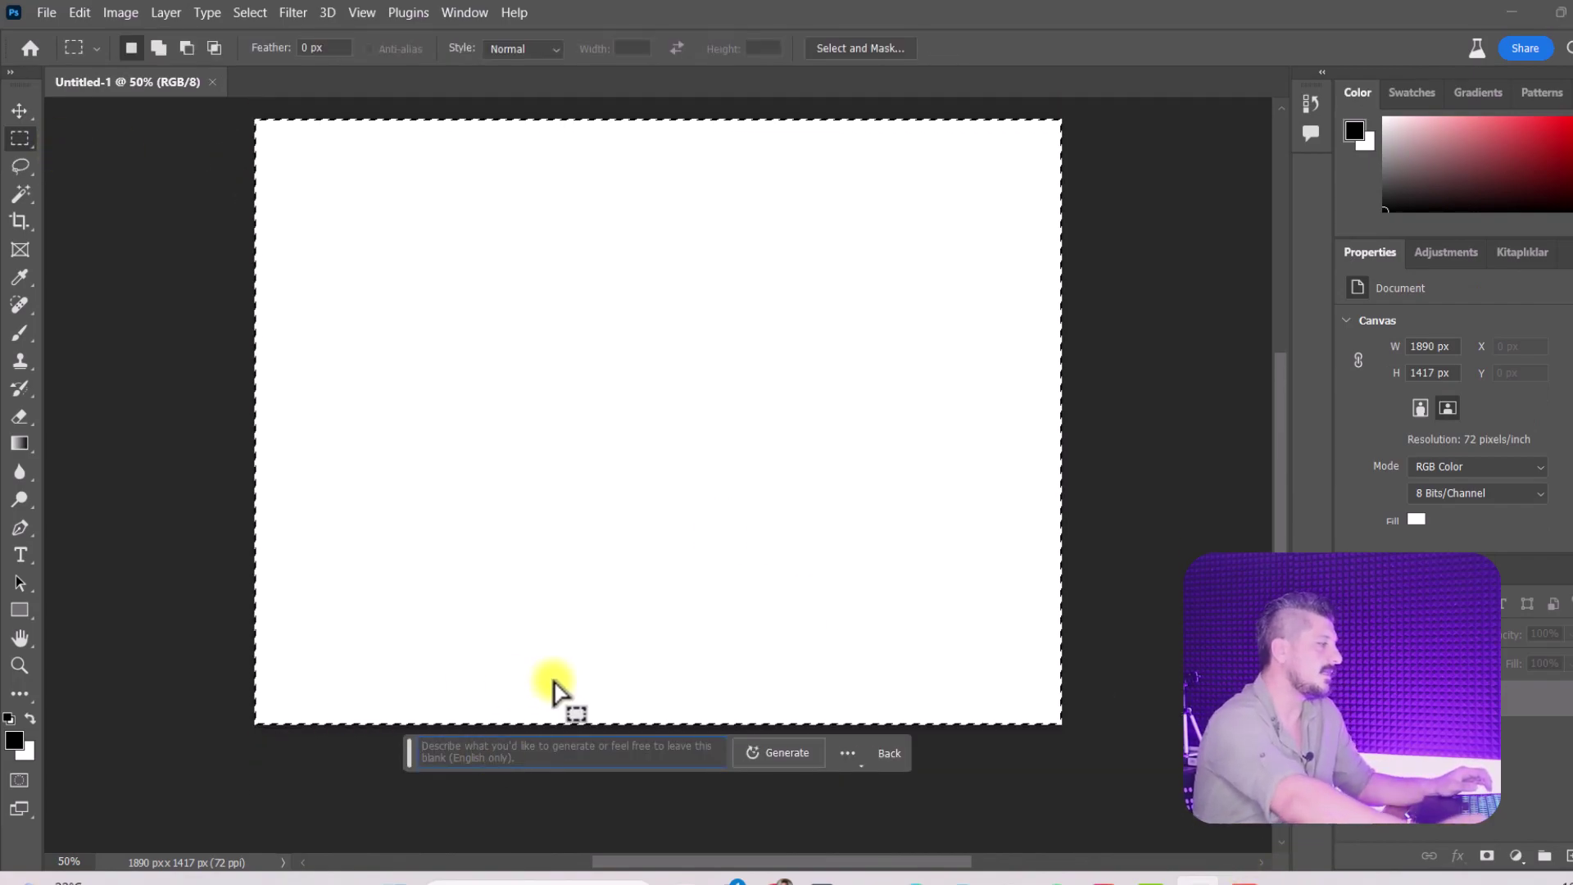
text(people having fun at corporate party)
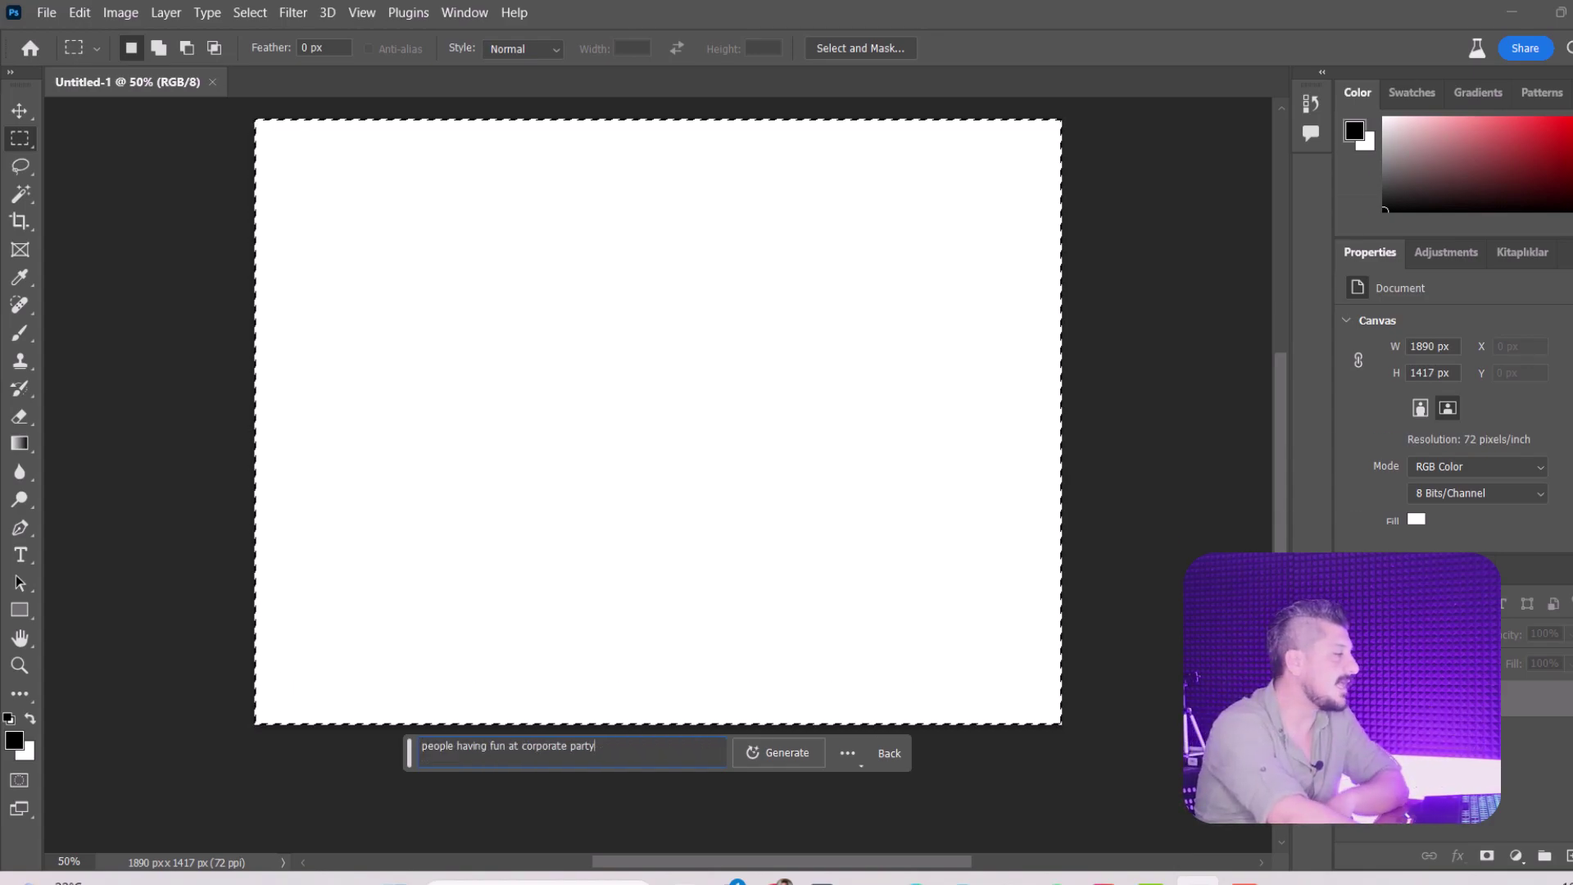
click(804, 754)
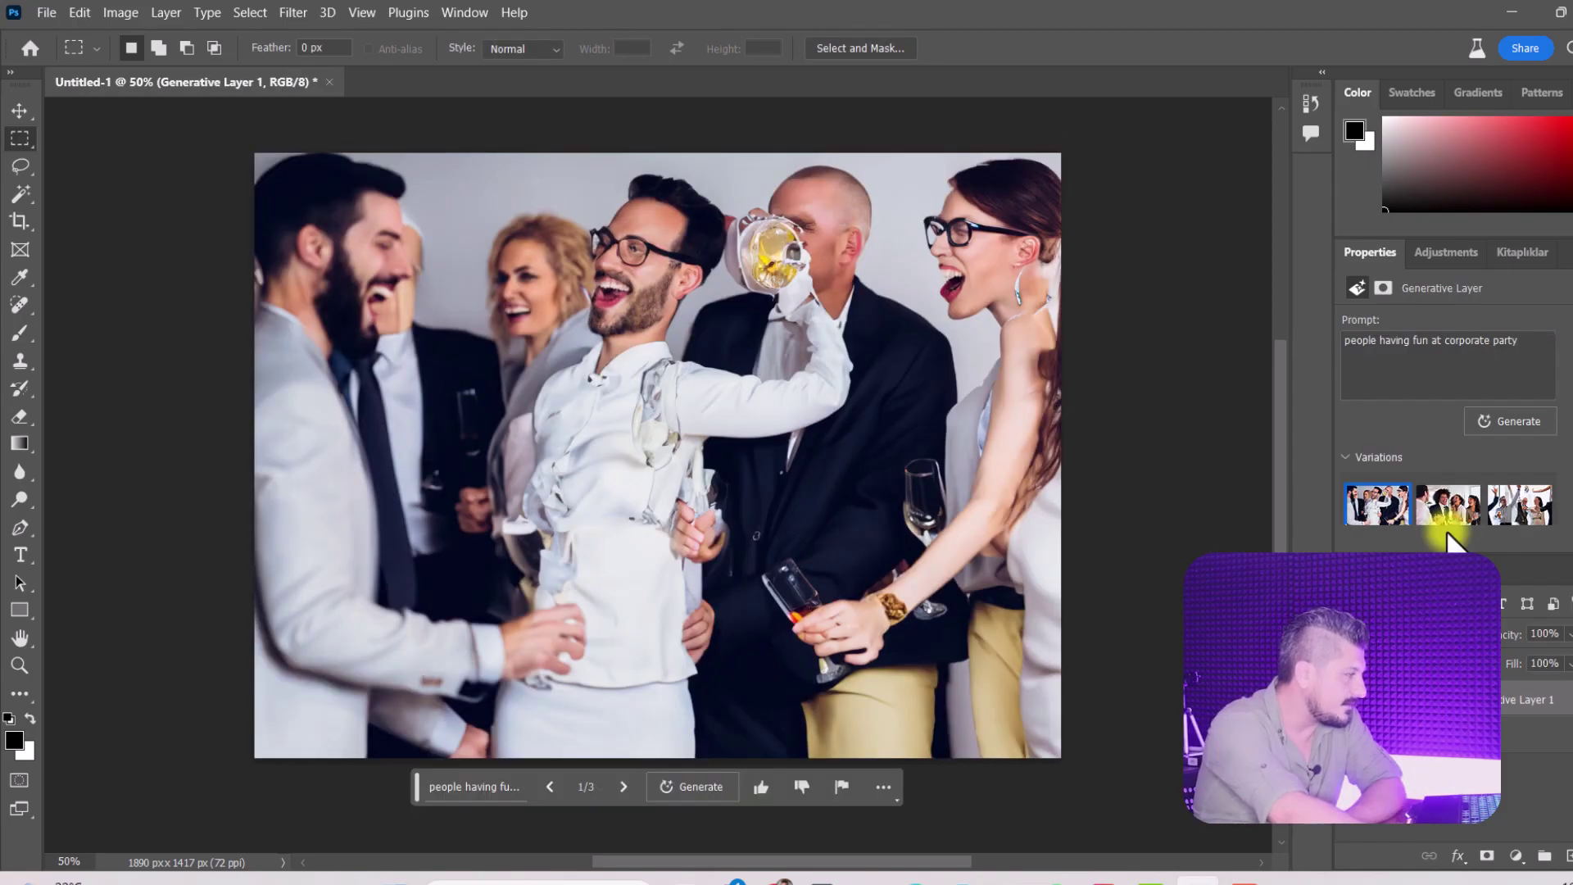
click(624, 788)
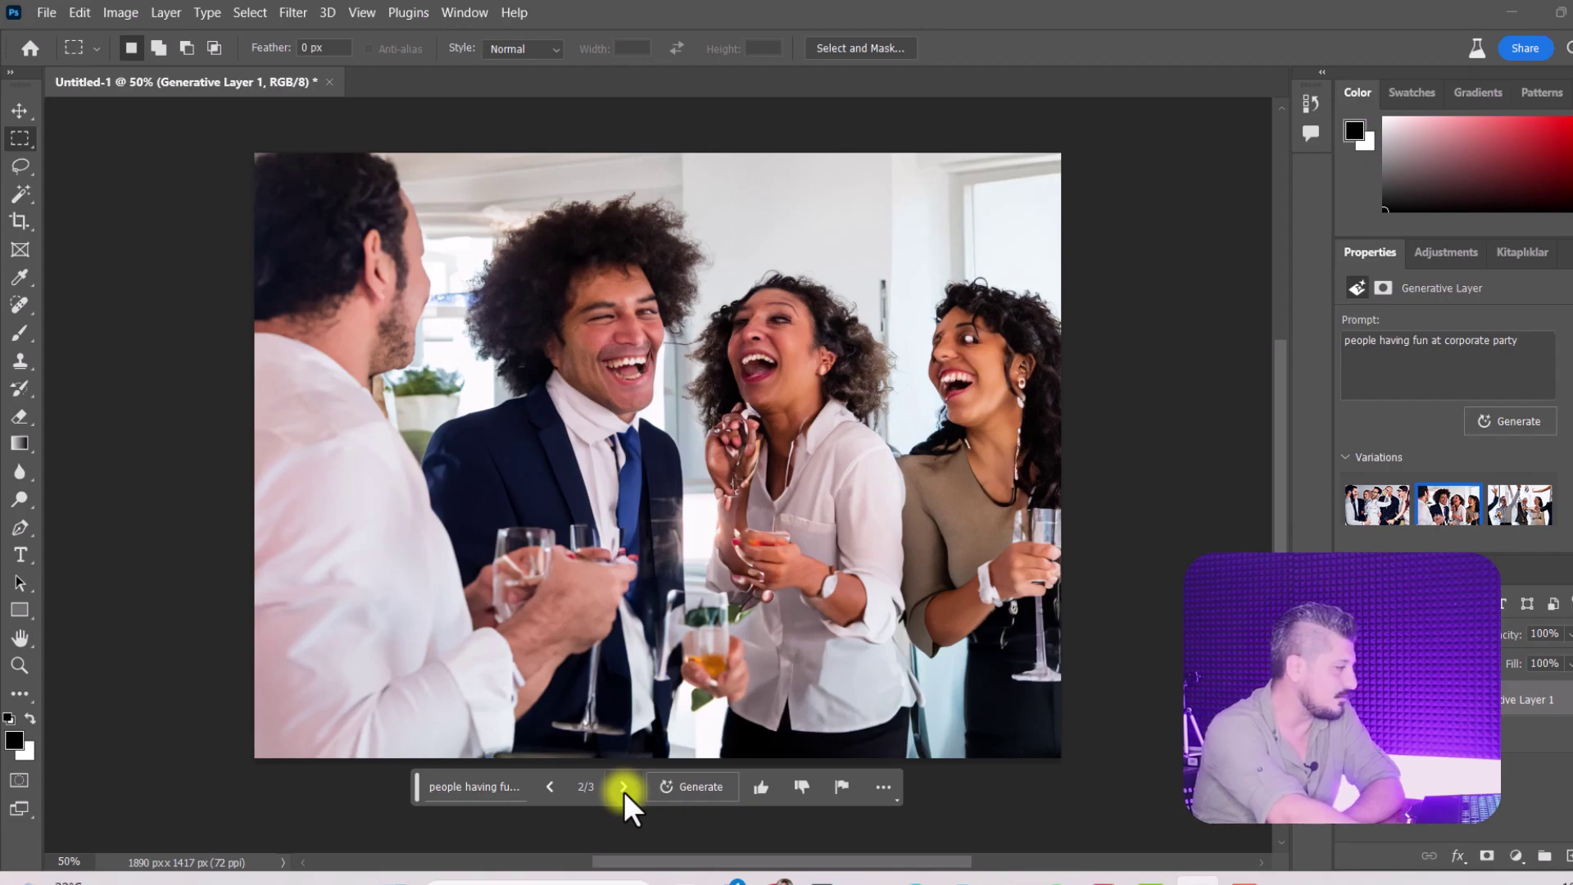
click(622, 790)
- Compare the party variations, zooming in on the laughing faces and back out
key(ctrl+z)
key(z)
click(896, 440)
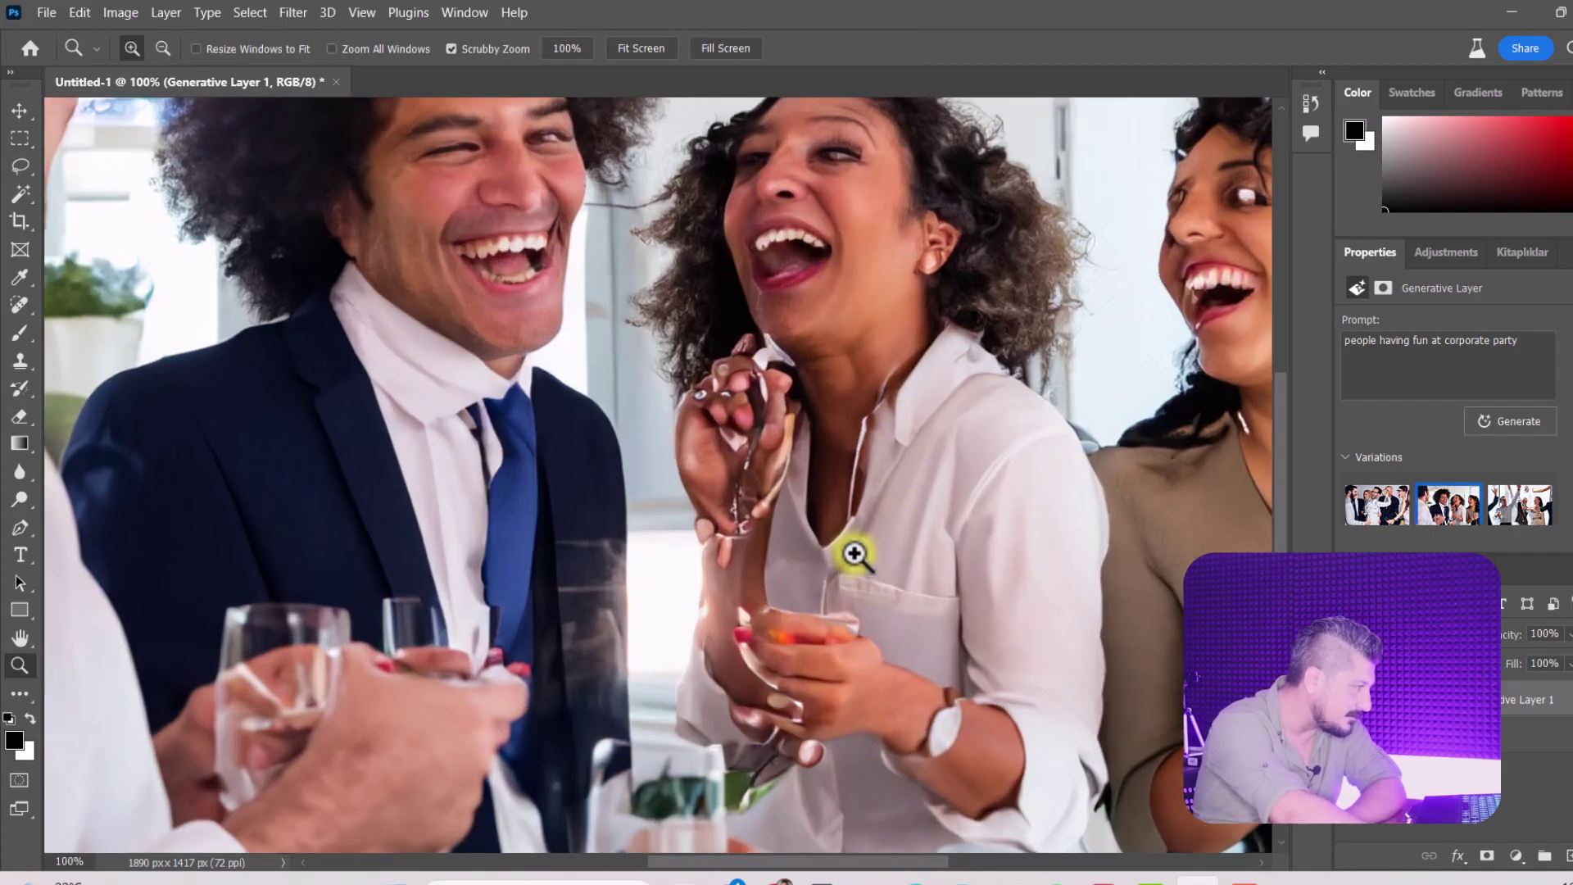
click(851, 545)
key(ctrl+minus)
key(ctrl+z)
key(ctrl+minus)
key(ctrl+minus)
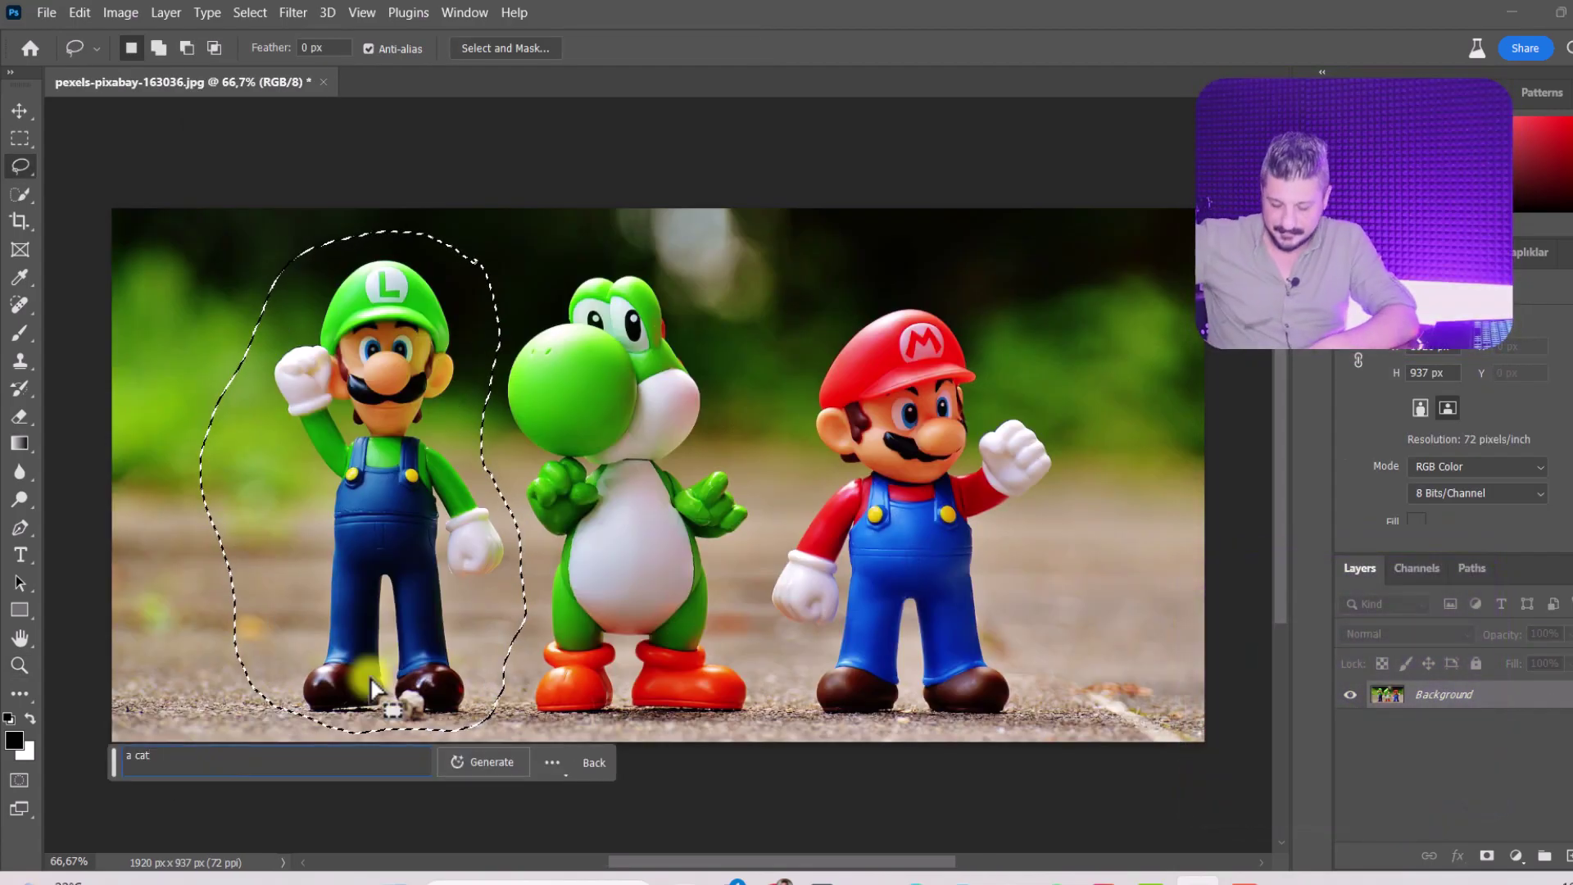
- Generate 'a cat' in place of the lassoed Luigi figure
click(477, 762)
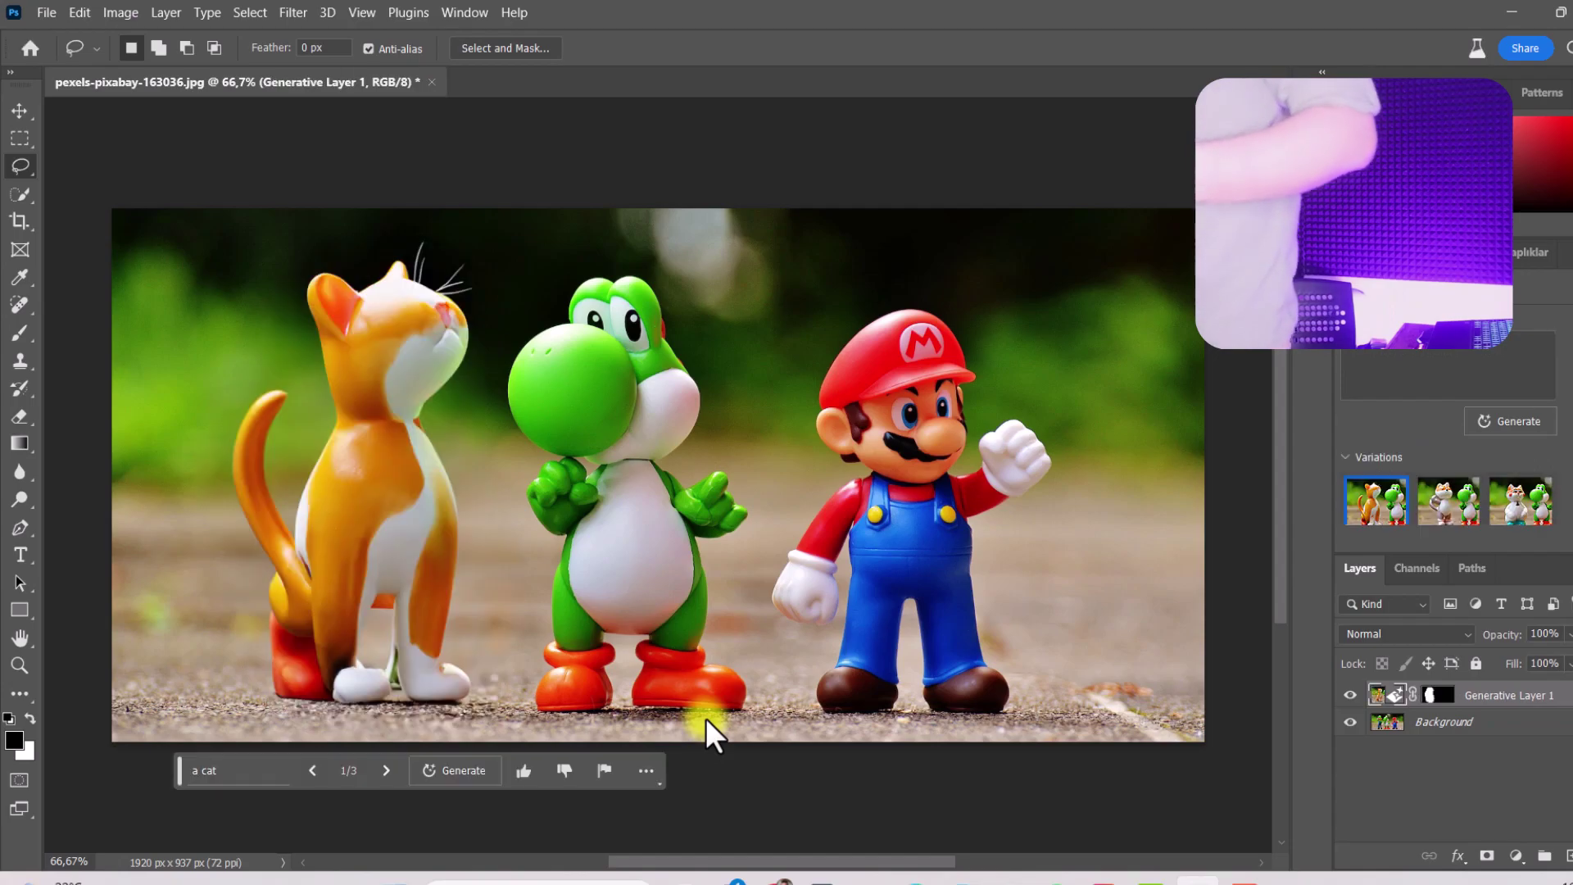